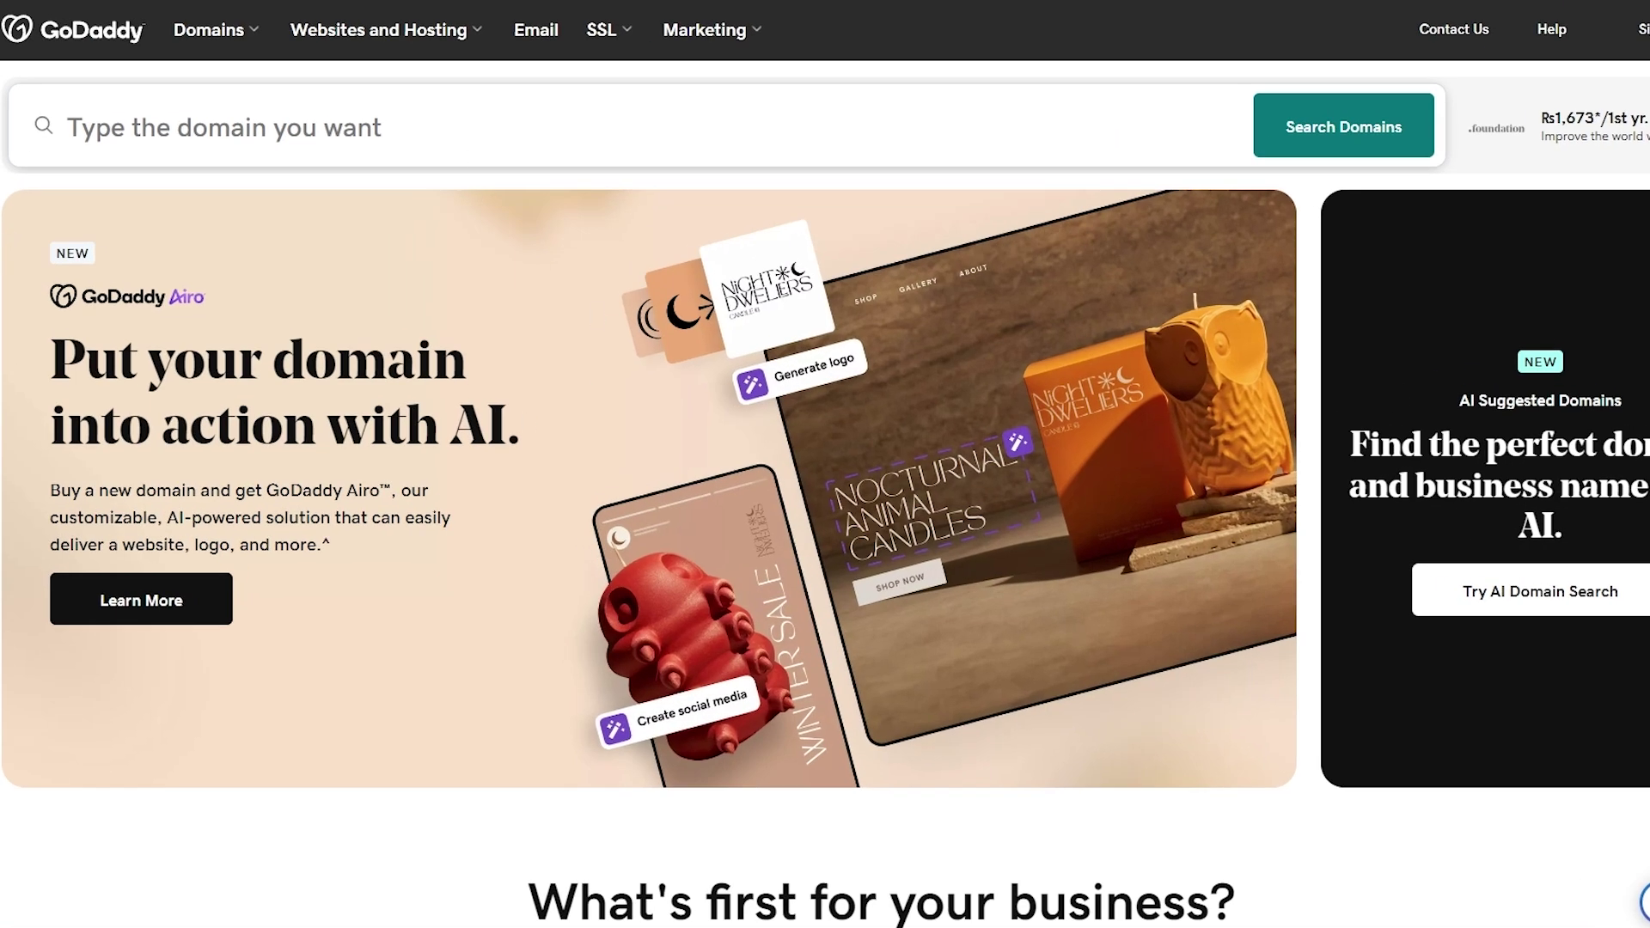
# Search for the domain name averylongdomain on the GoDaddy home page
pyautogui.scroll(-10, 825, 465)
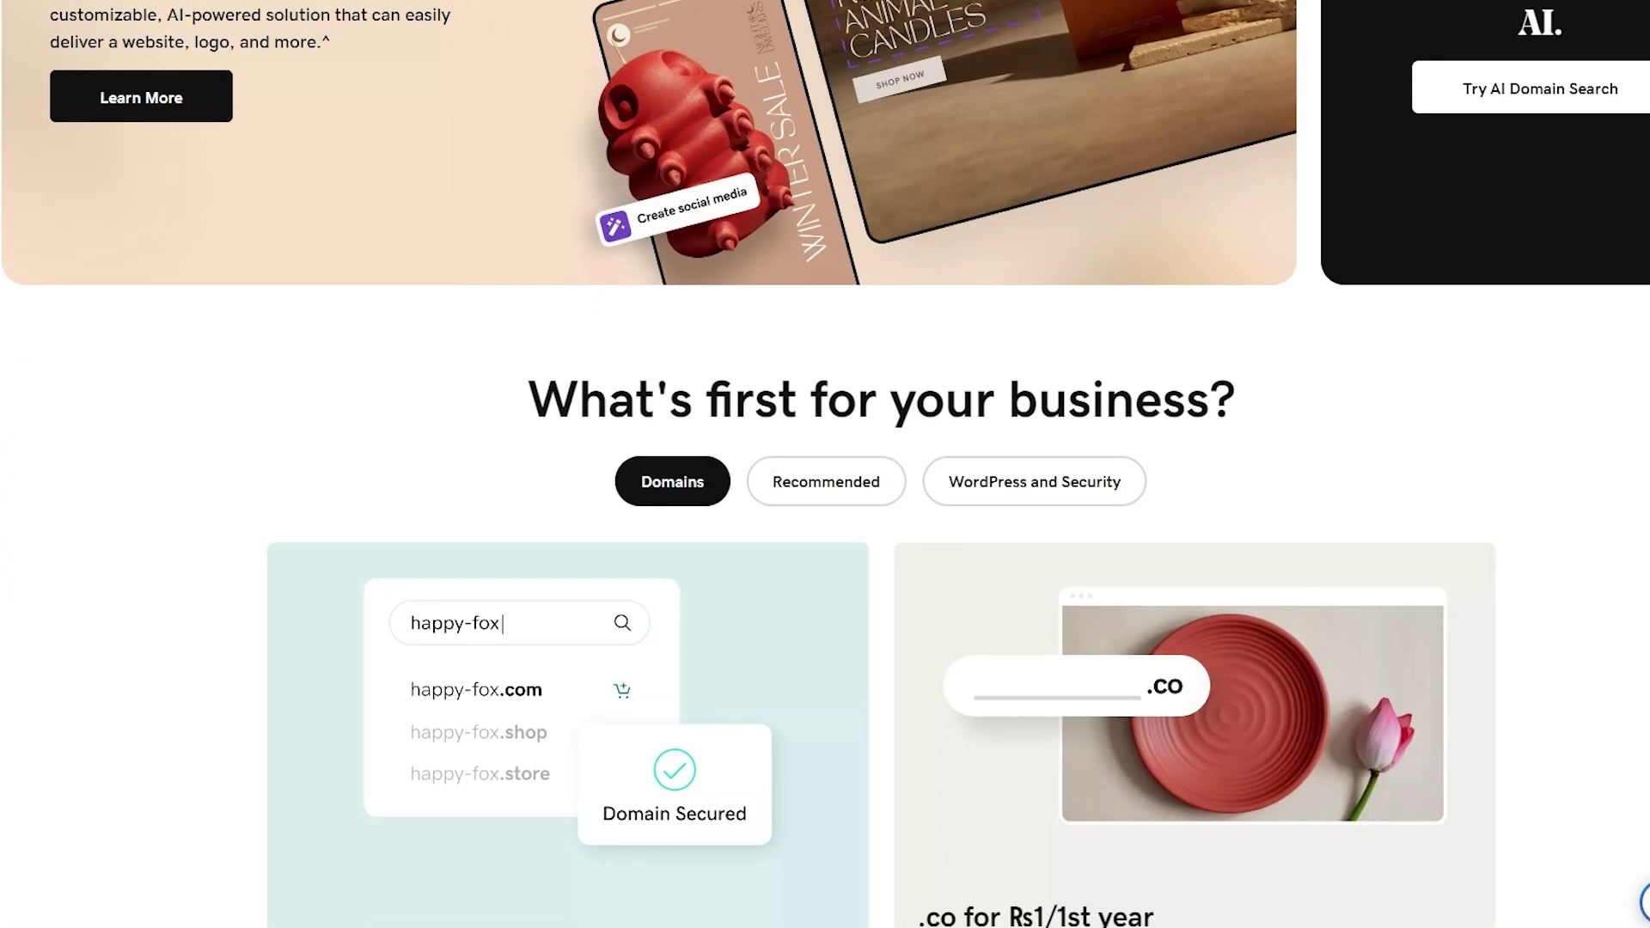
pyautogui.scroll(5, 825, 464)
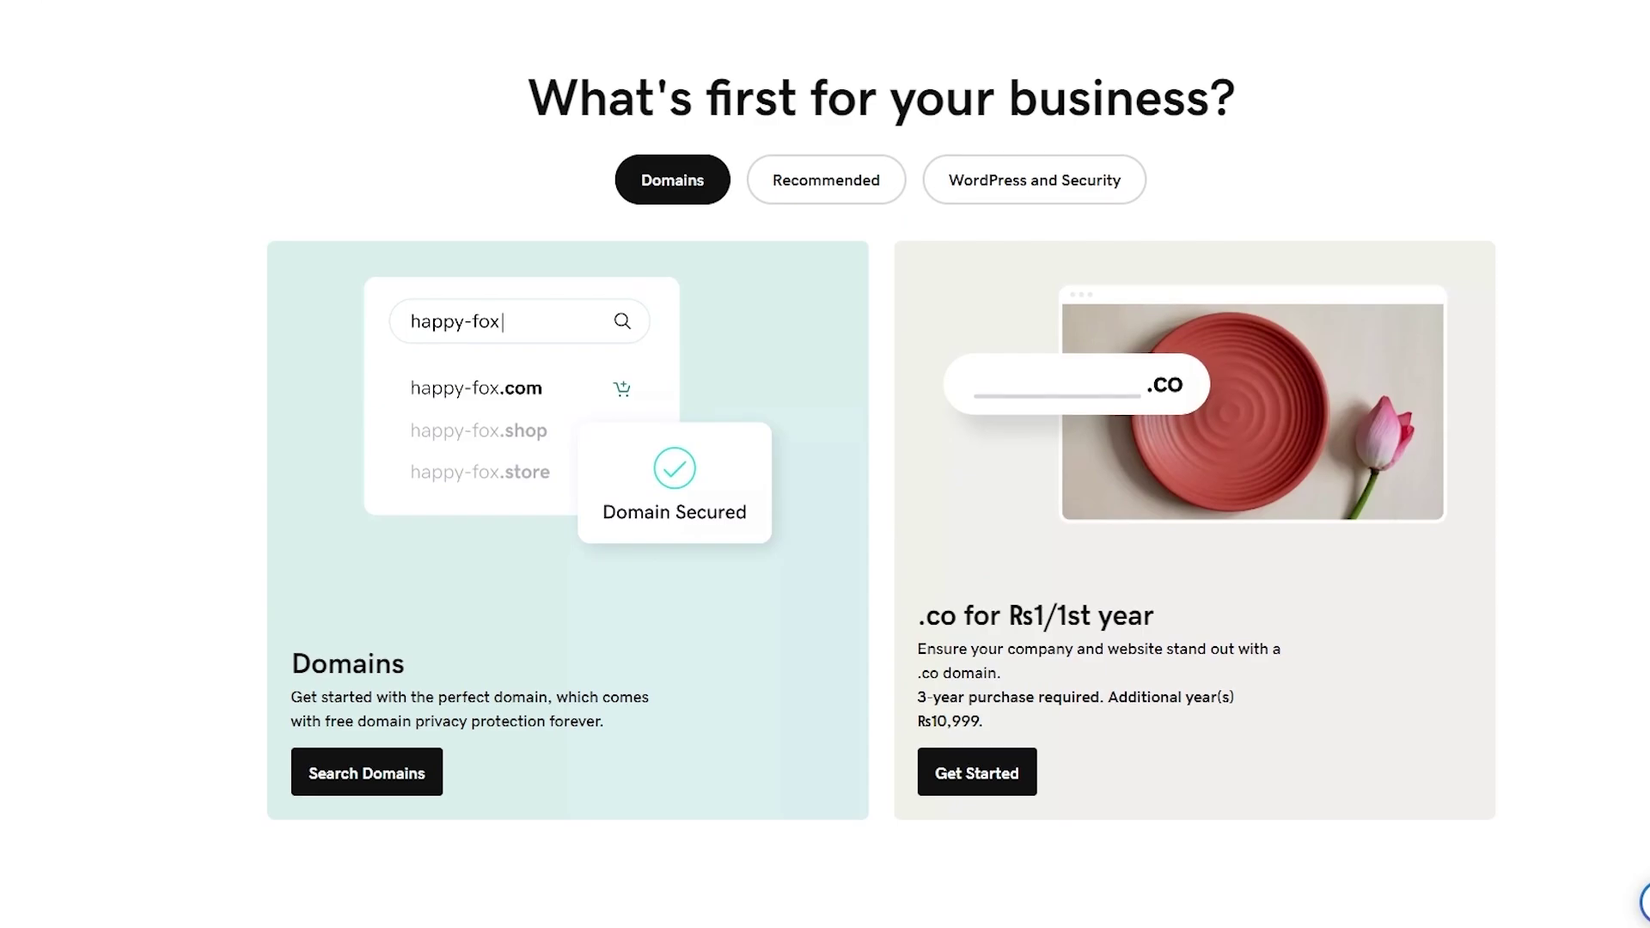
pyautogui.scroll(8, 192, 203)
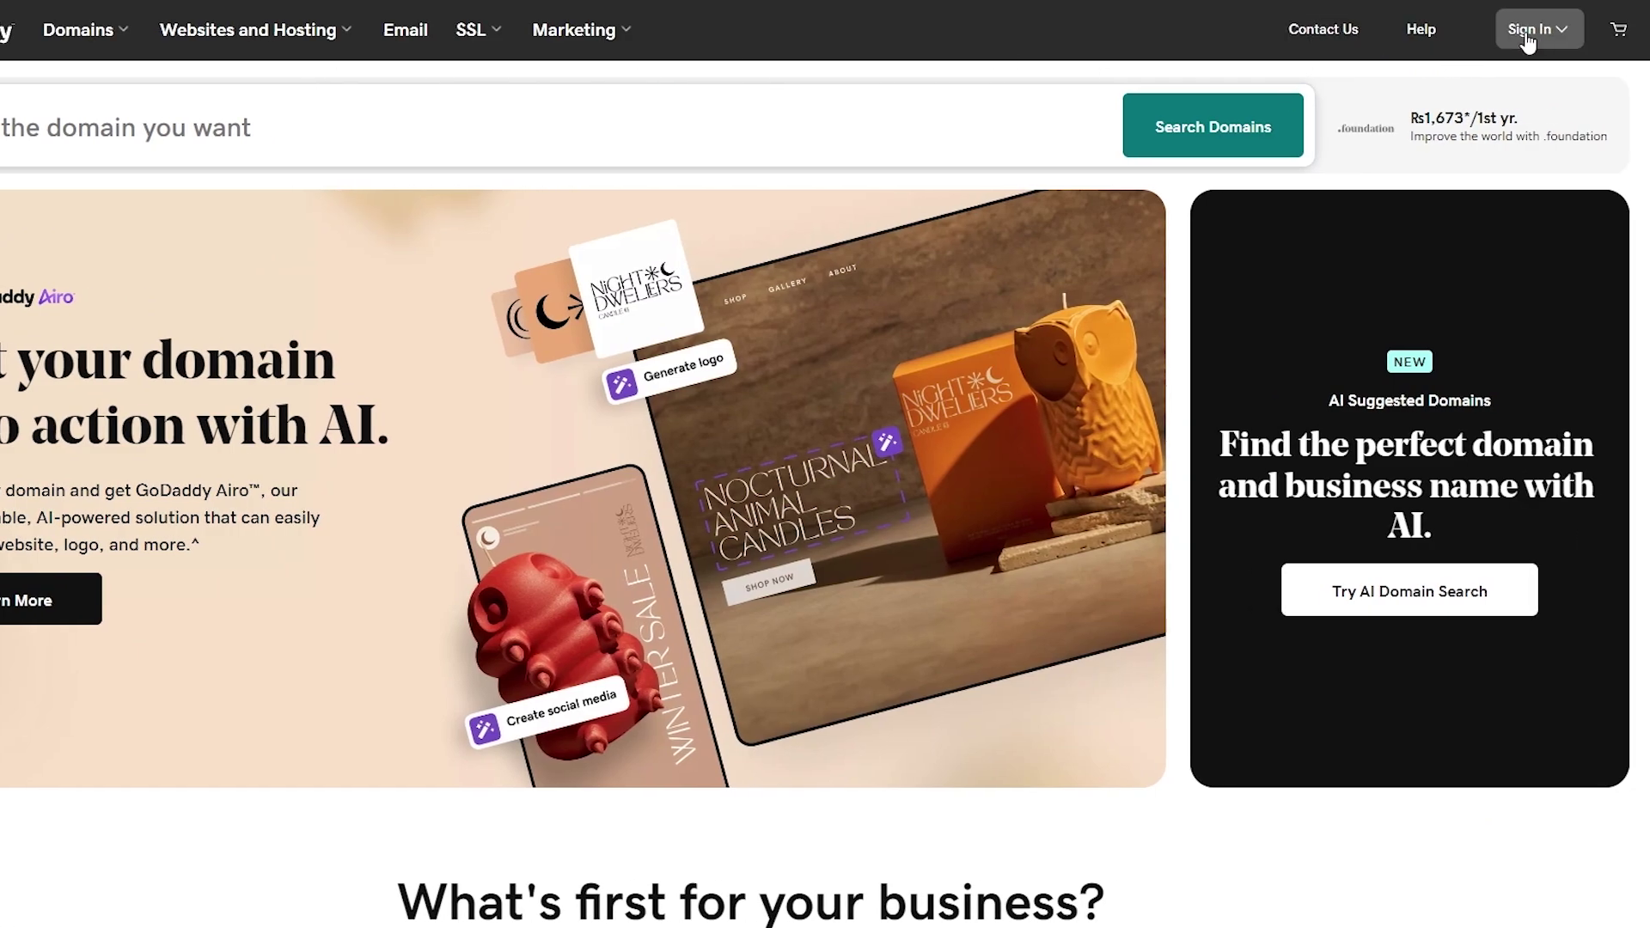
pyautogui.click(0, 133)
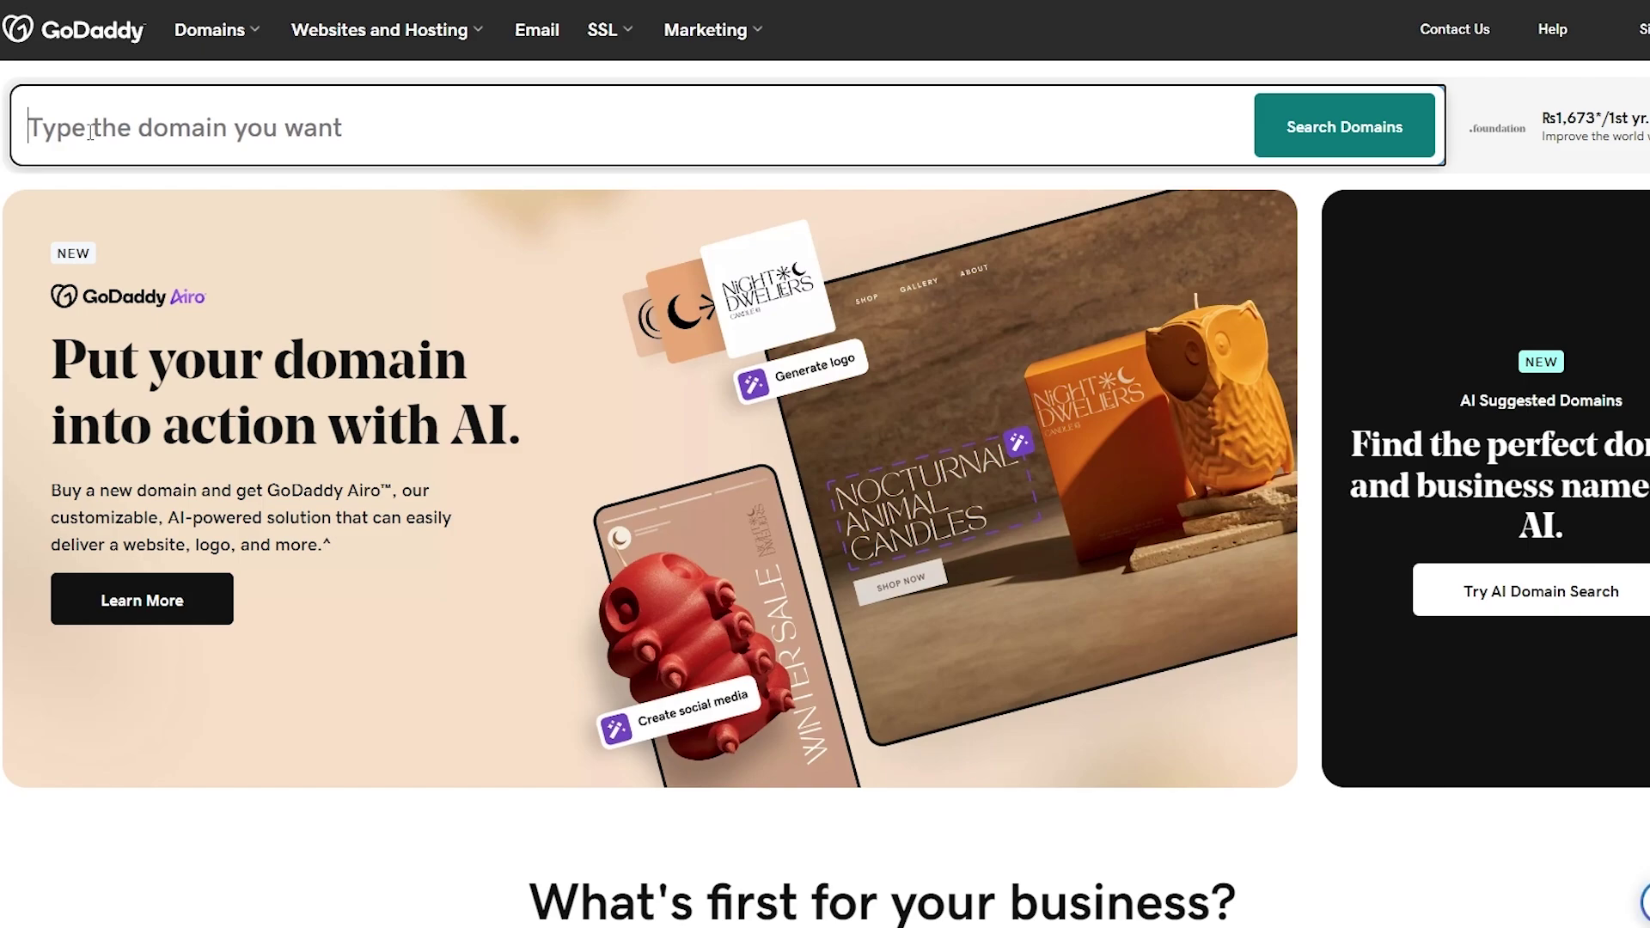
pyautogui.write('av')
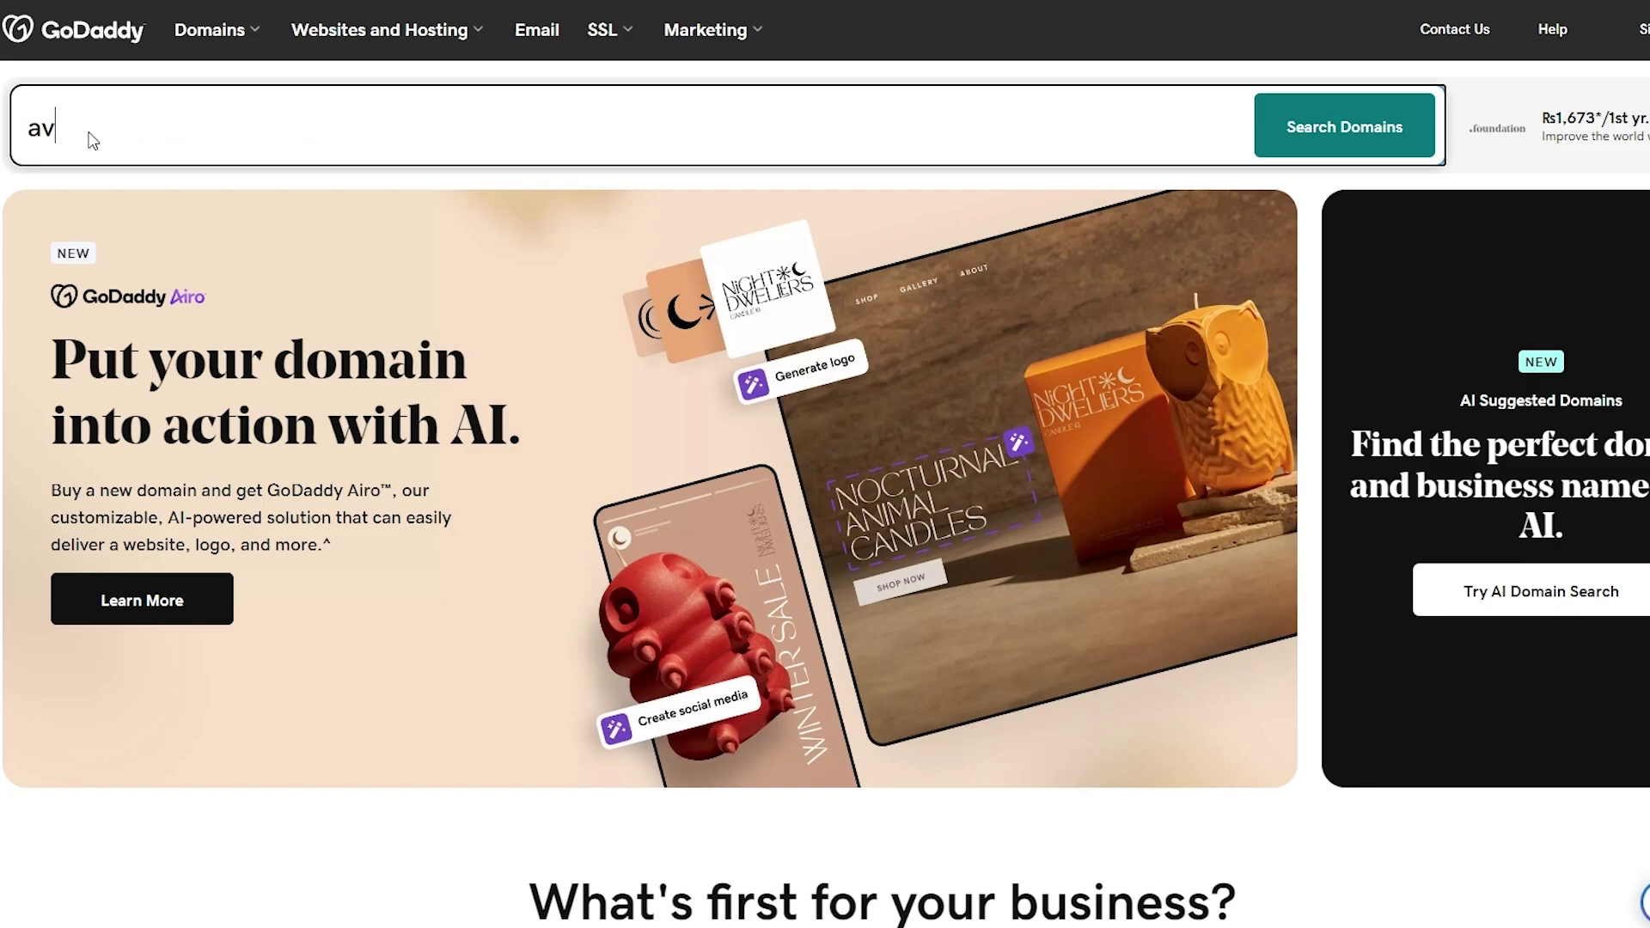
pyautogui.write('erylongdomai')
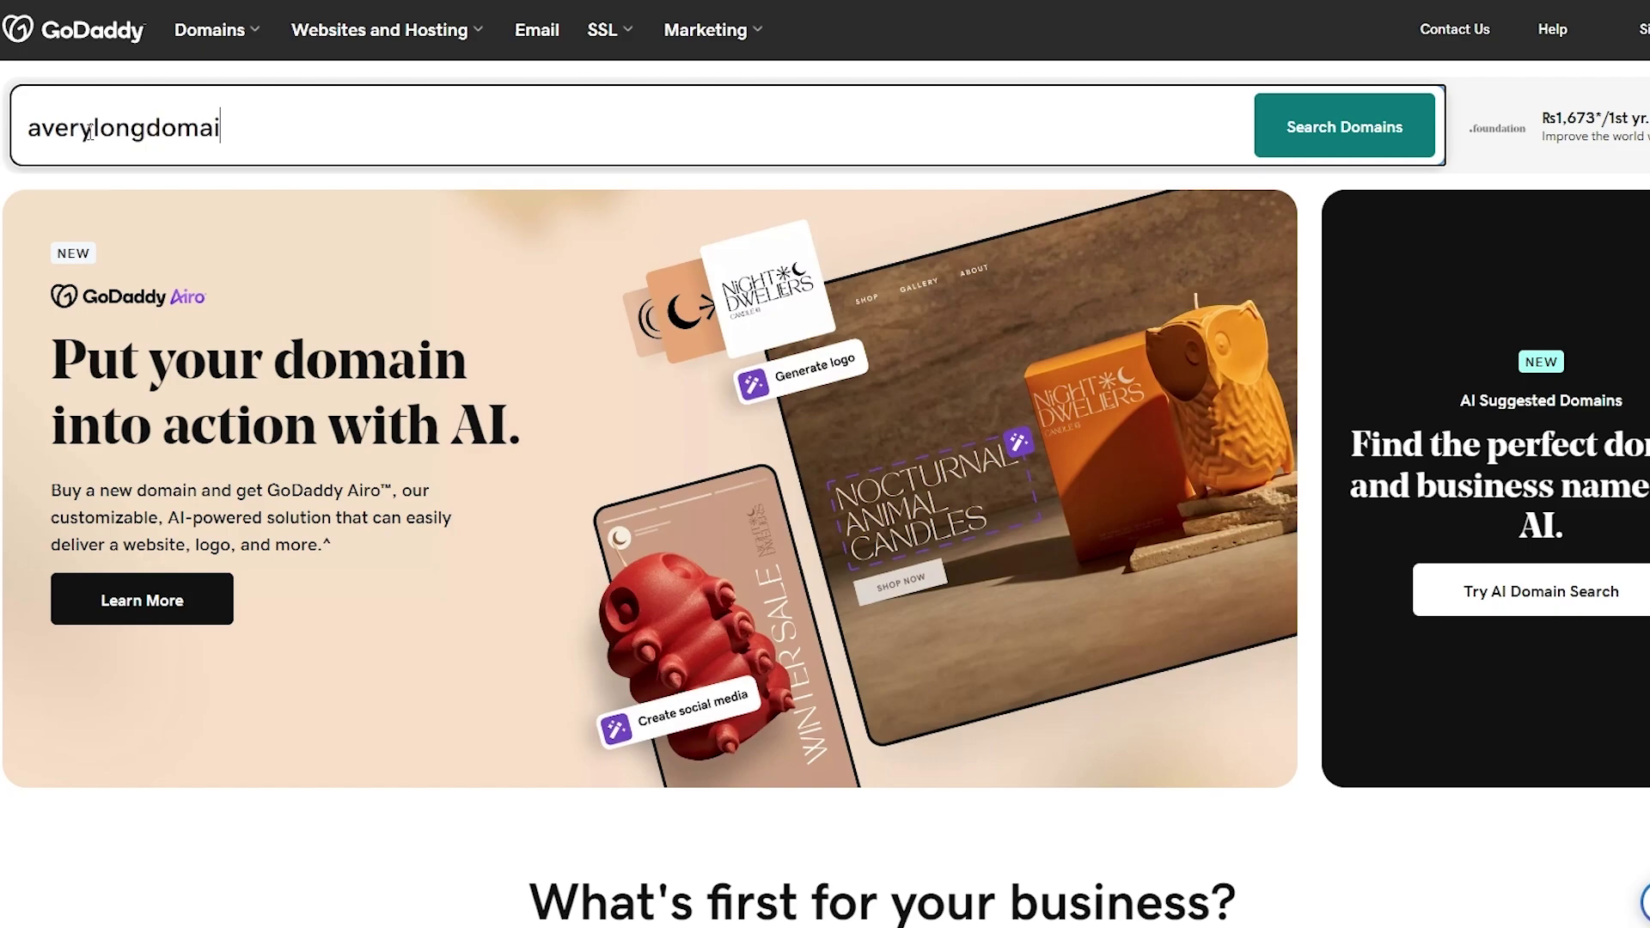
pyautogui.write('n')
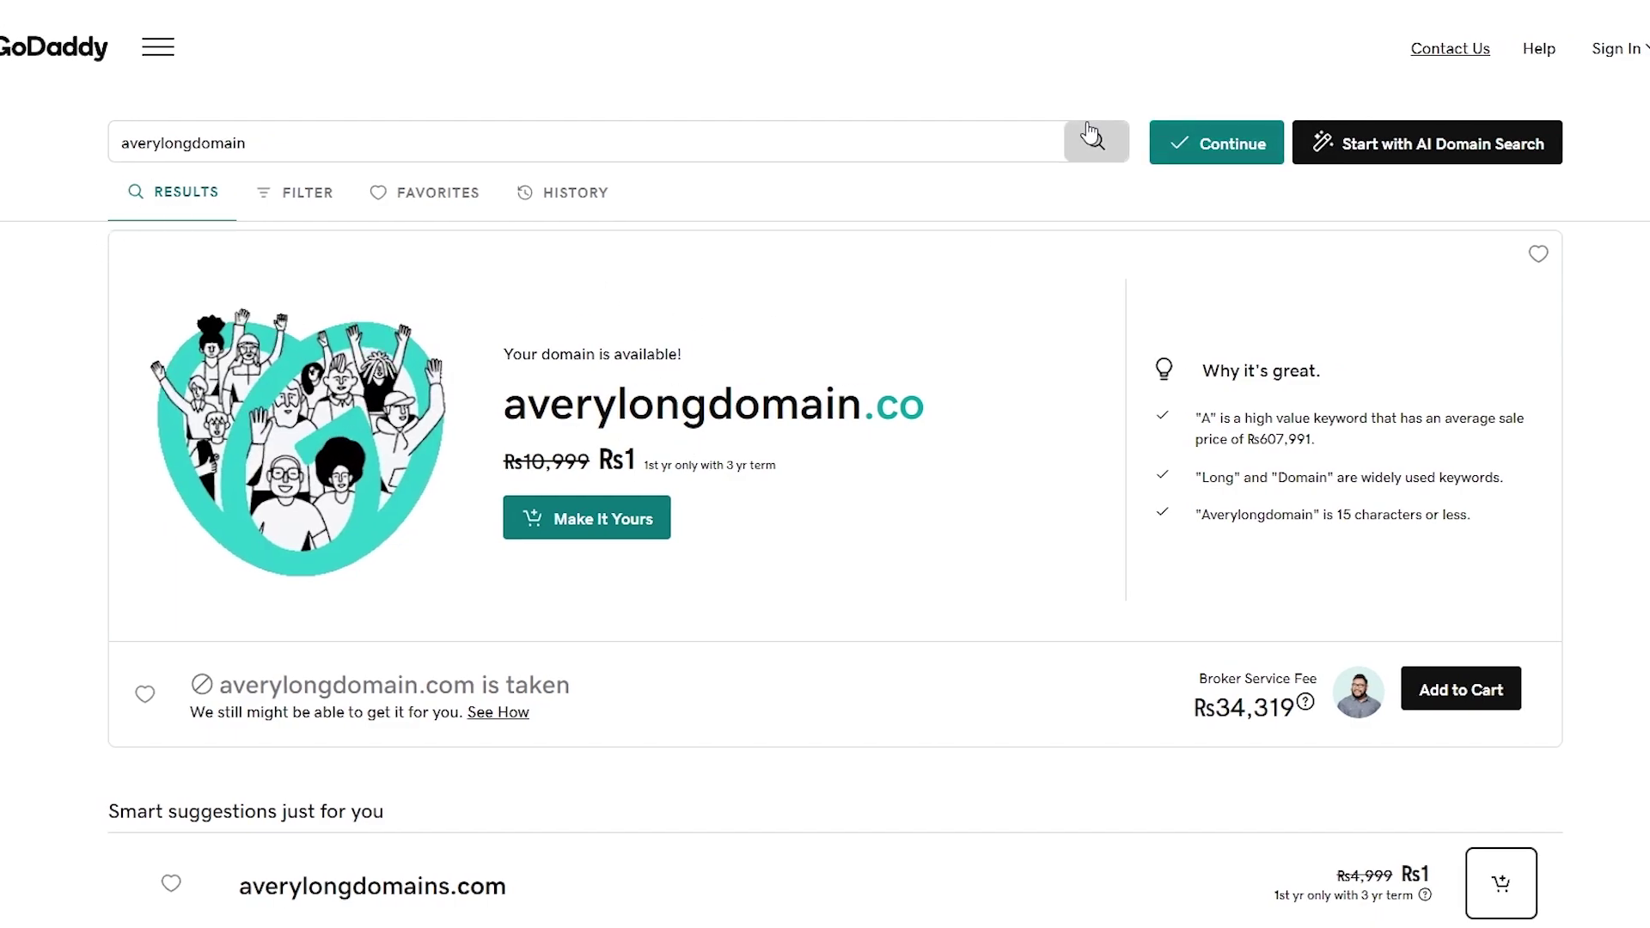
# Look through the suggested domains and add averylongdomains.com to the cart
pyautogui.scroll(-5, 776, 508)
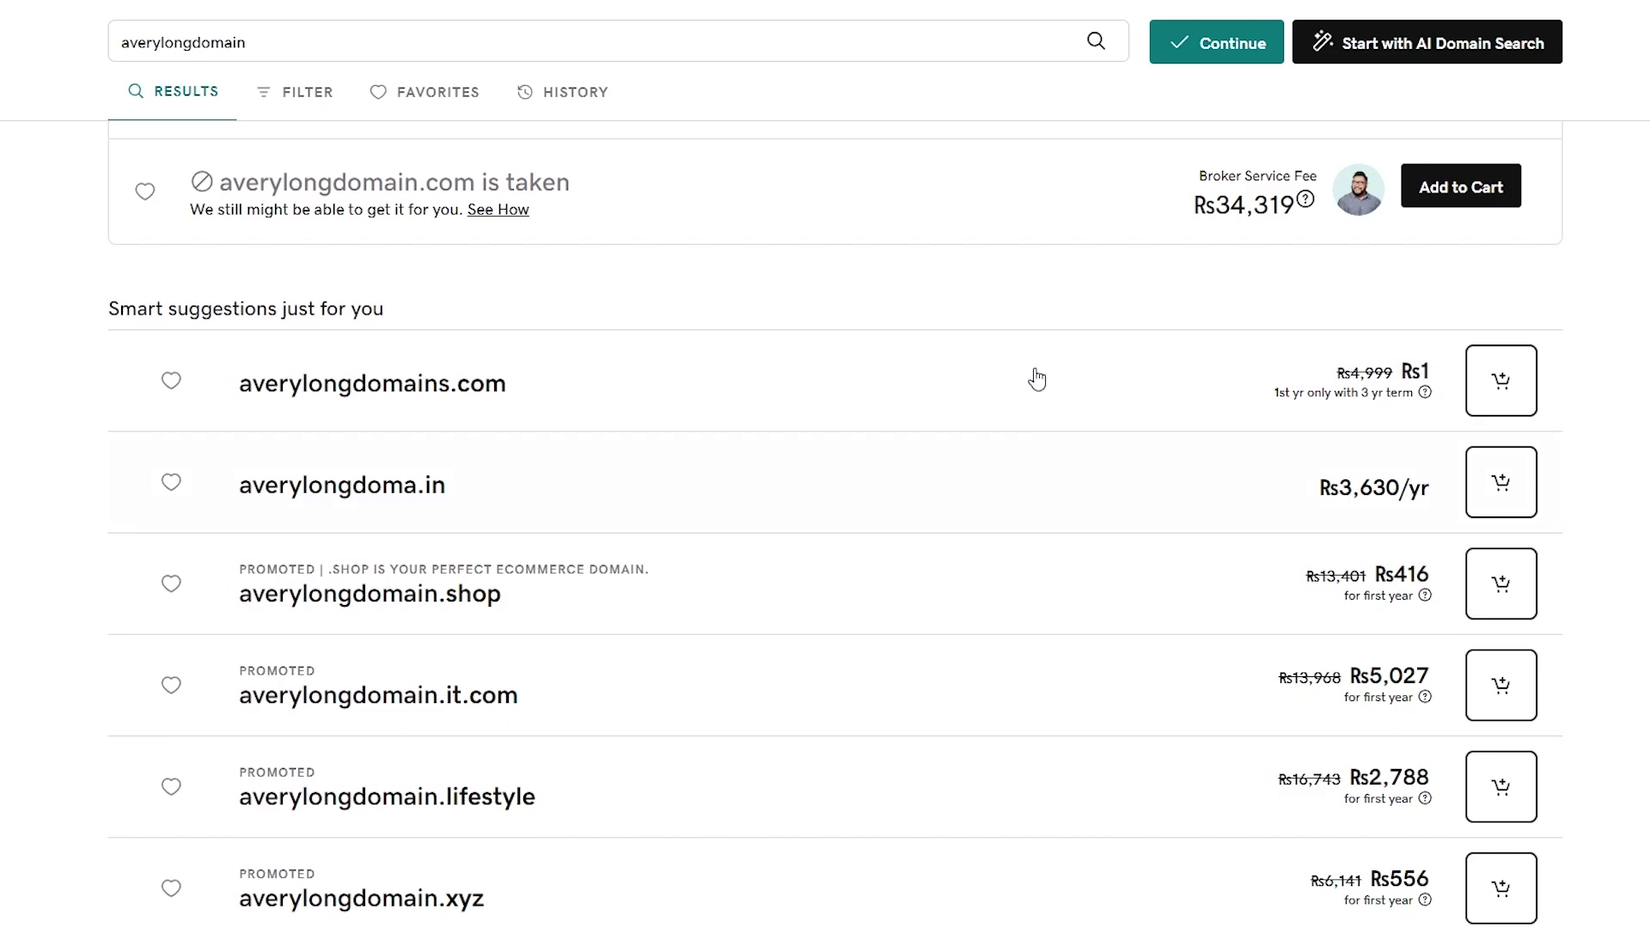
pyautogui.scroll(-3, 1323, 515)
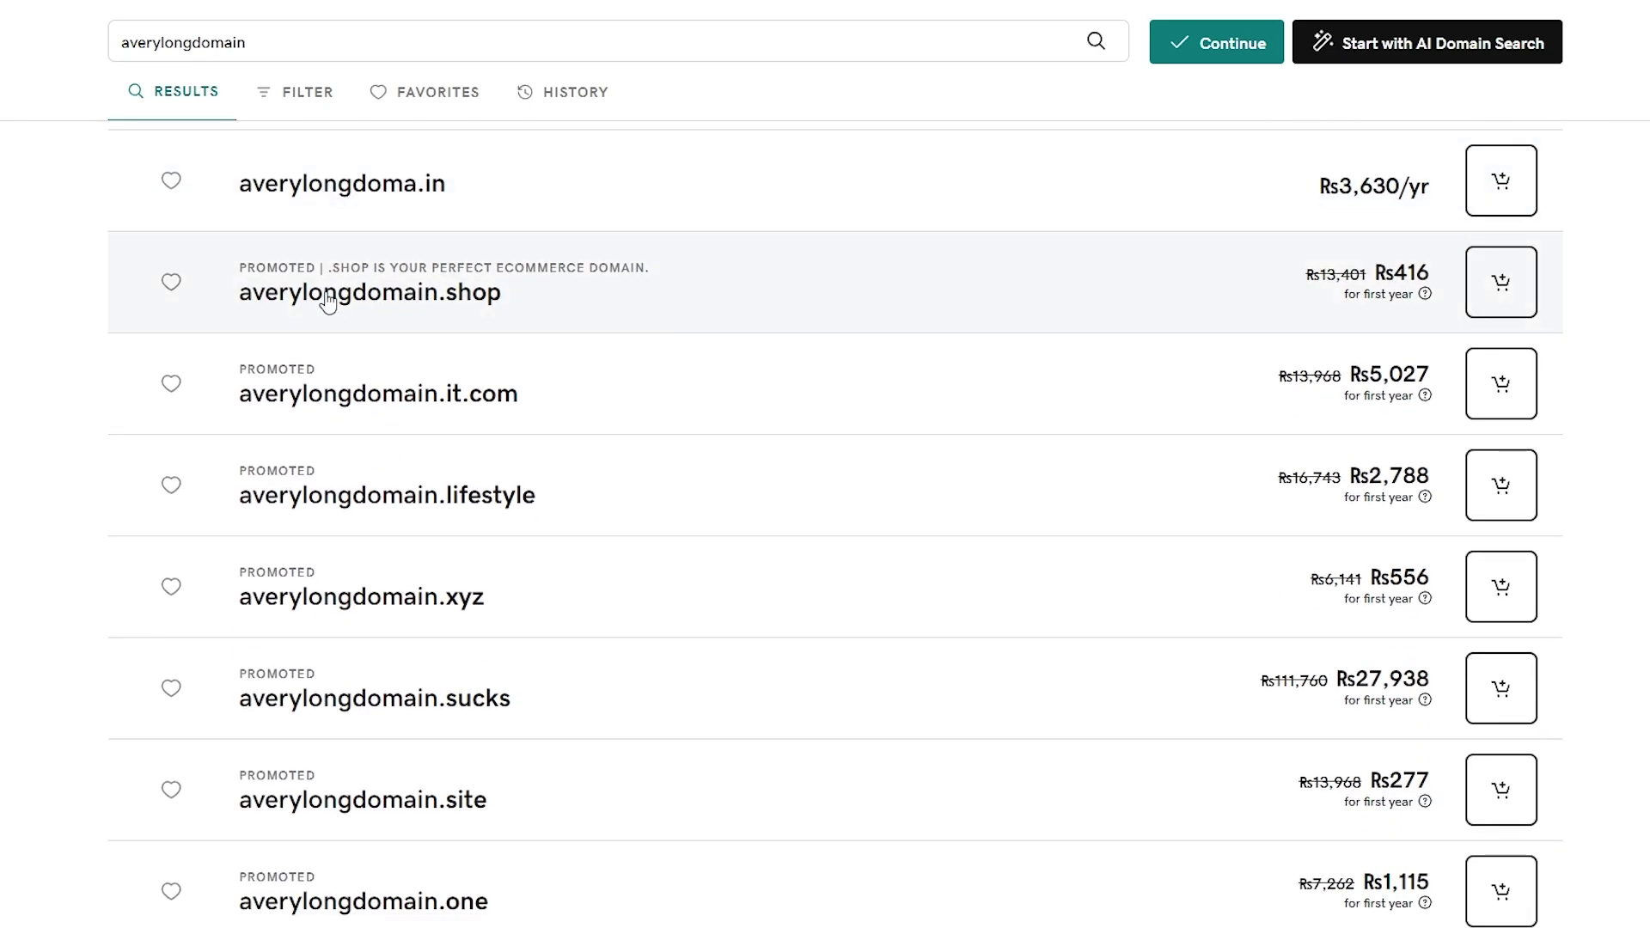
pyautogui.scroll(4, 331, 386)
pyautogui.scroll(1, 337, 432)
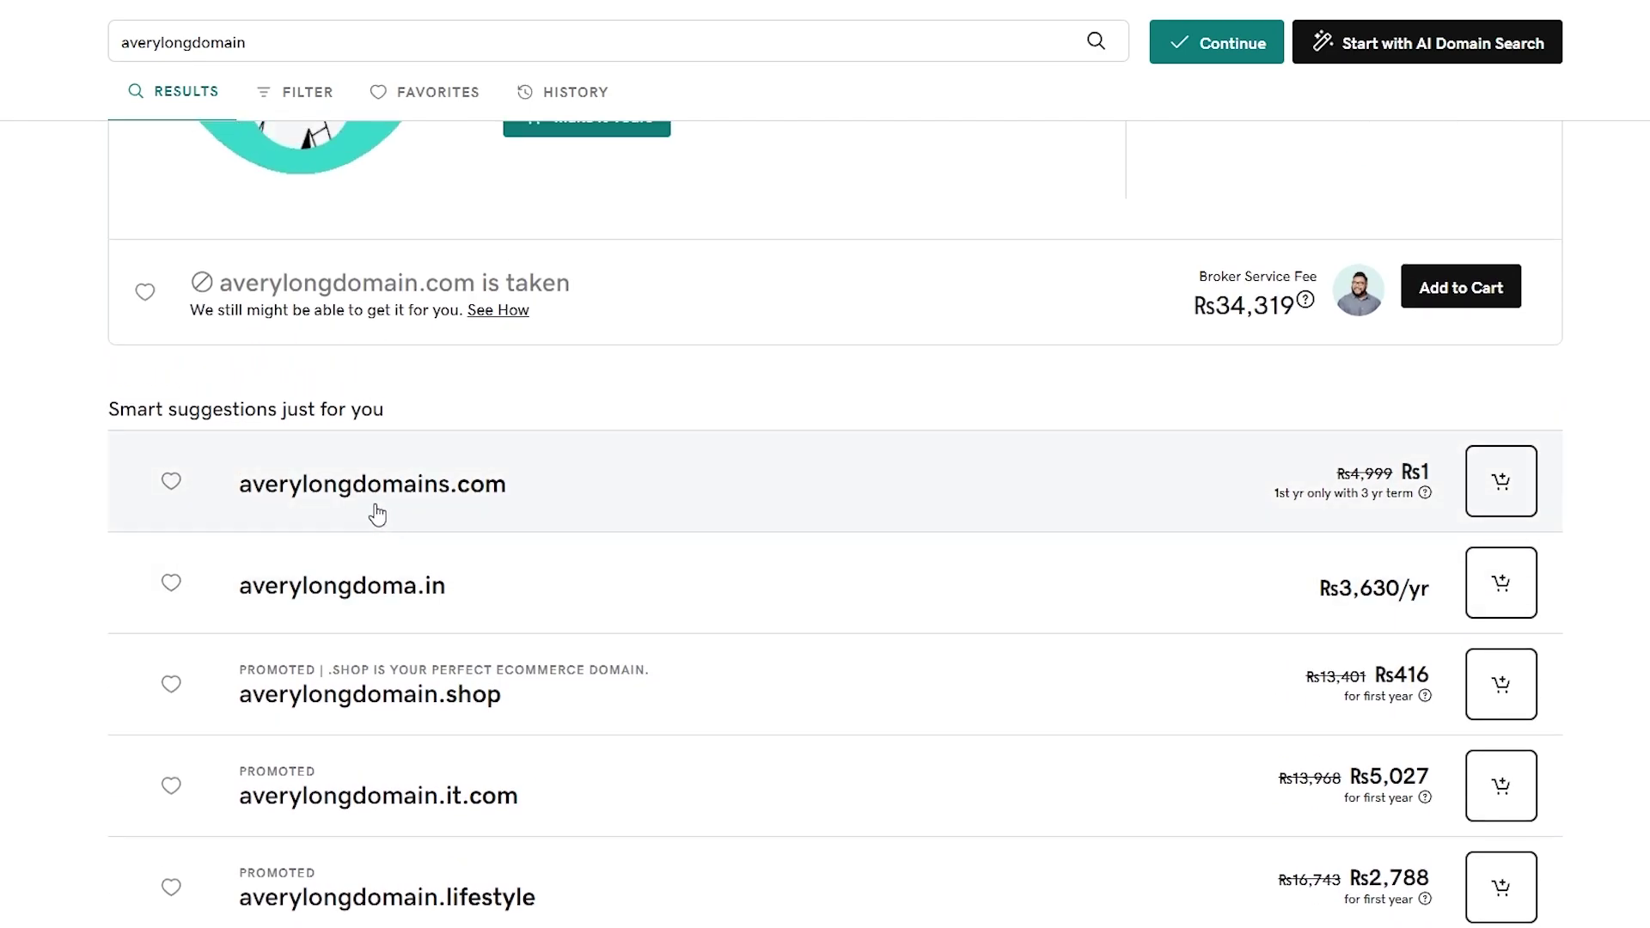
pyautogui.click(1132, 514)
pyautogui.scroll(-2, 523, 590)
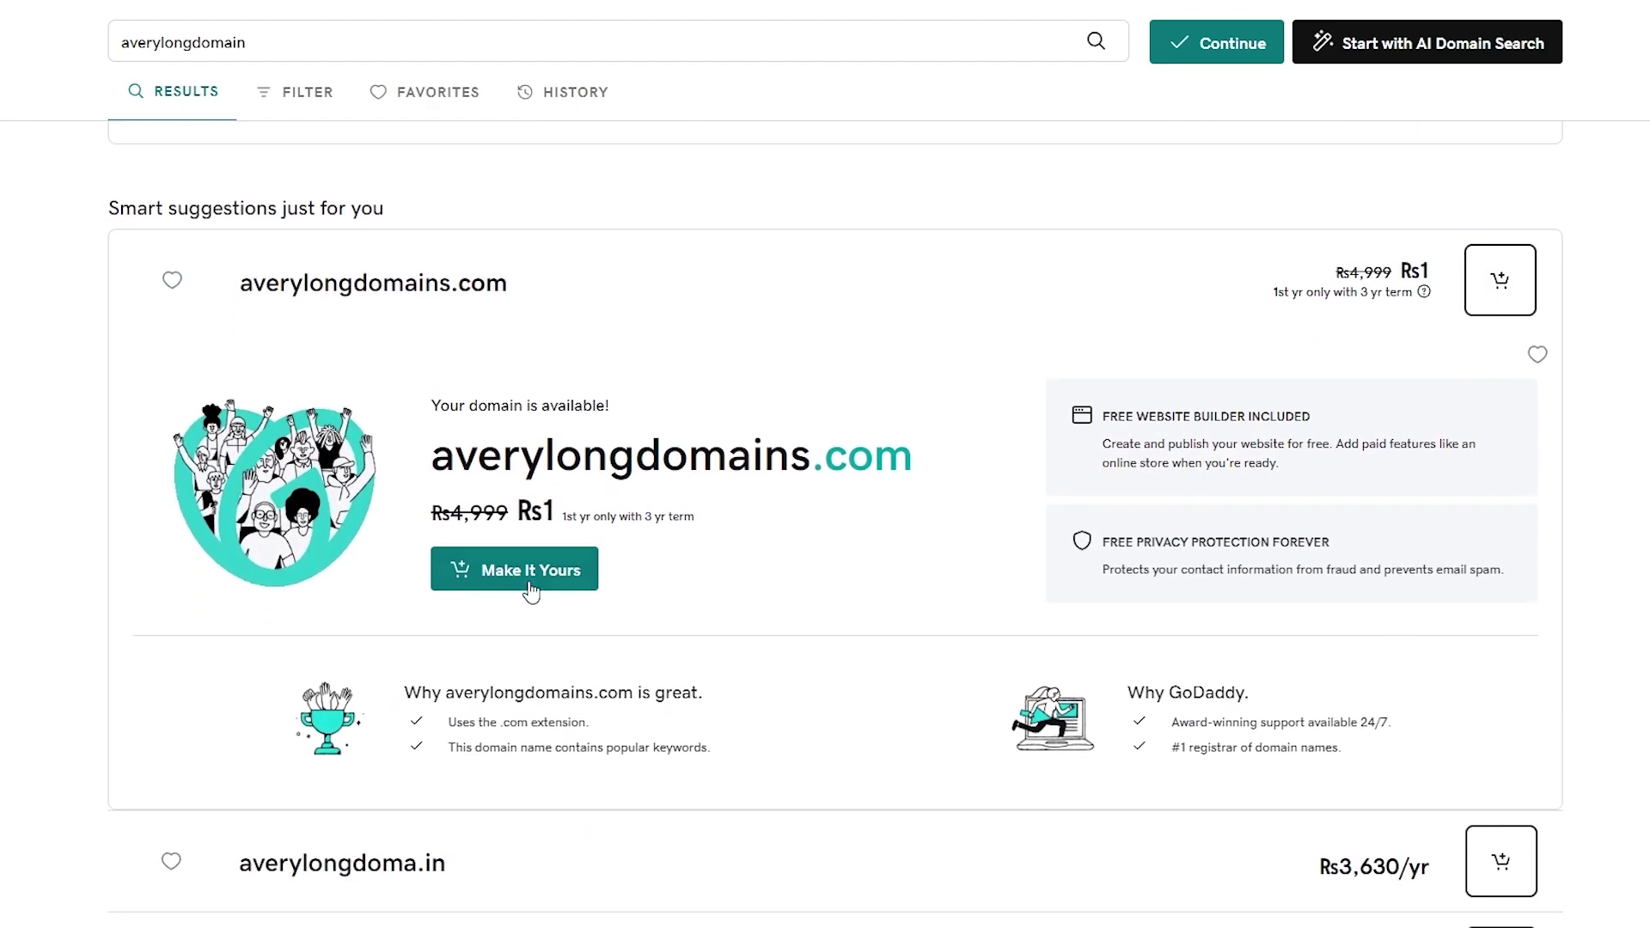
pyautogui.click(523, 590)
# Review the cart entry for averylongdomains.com, close the cart, and look through the other suggested domain extensions
pyautogui.scroll(-5, 689, 648)
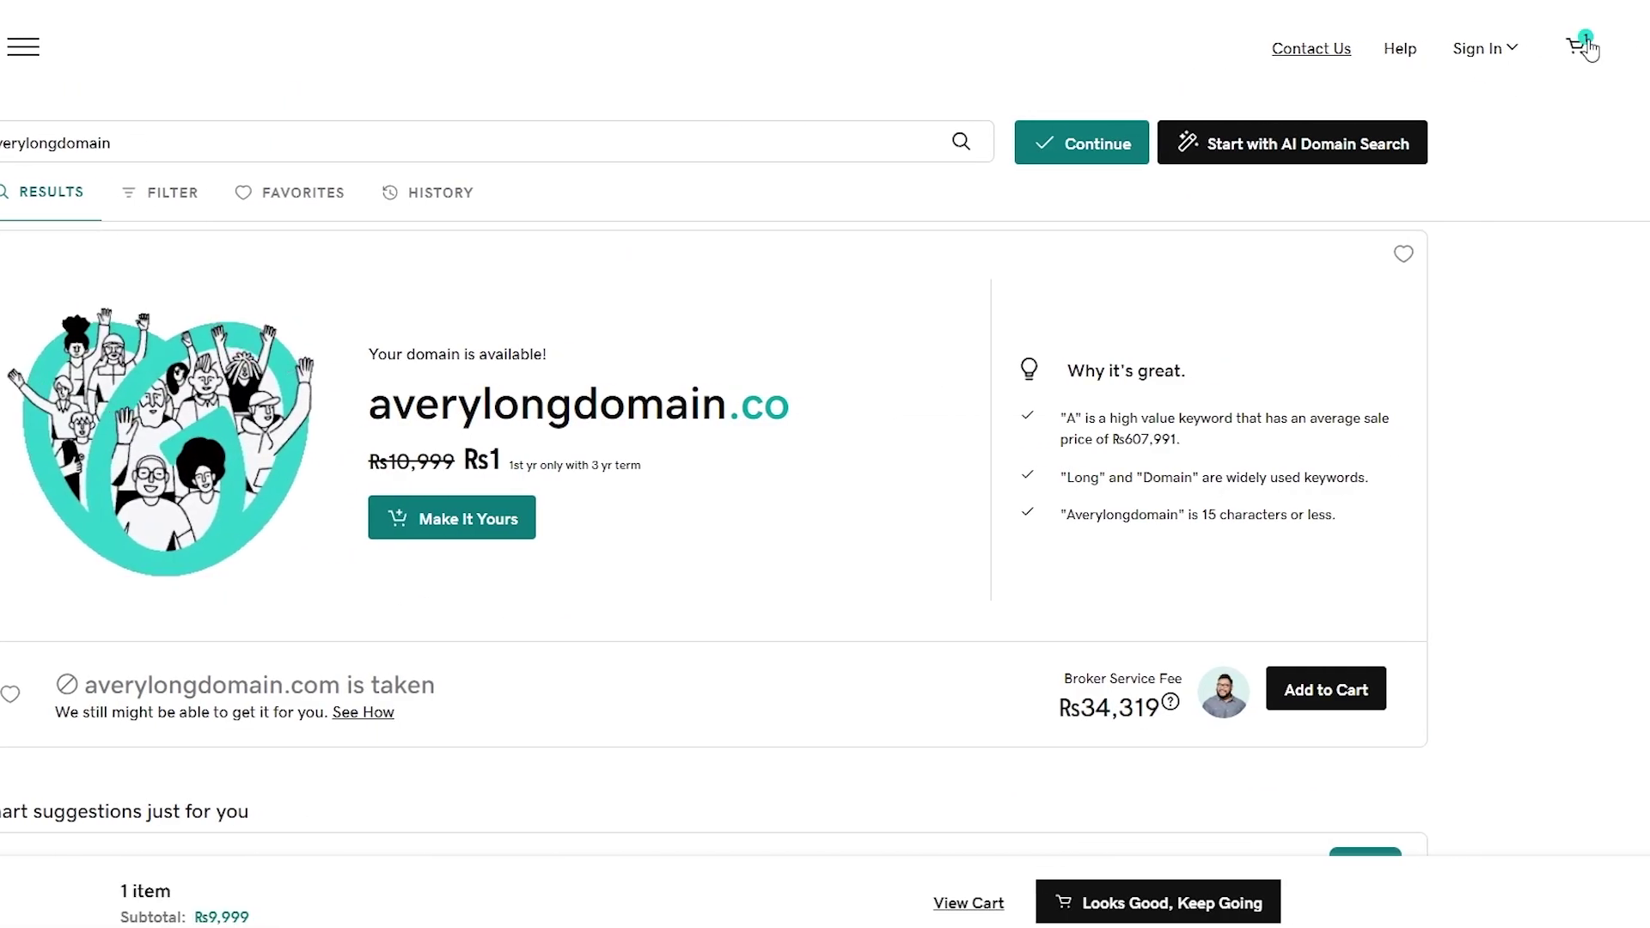
pyautogui.click(1578, 47)
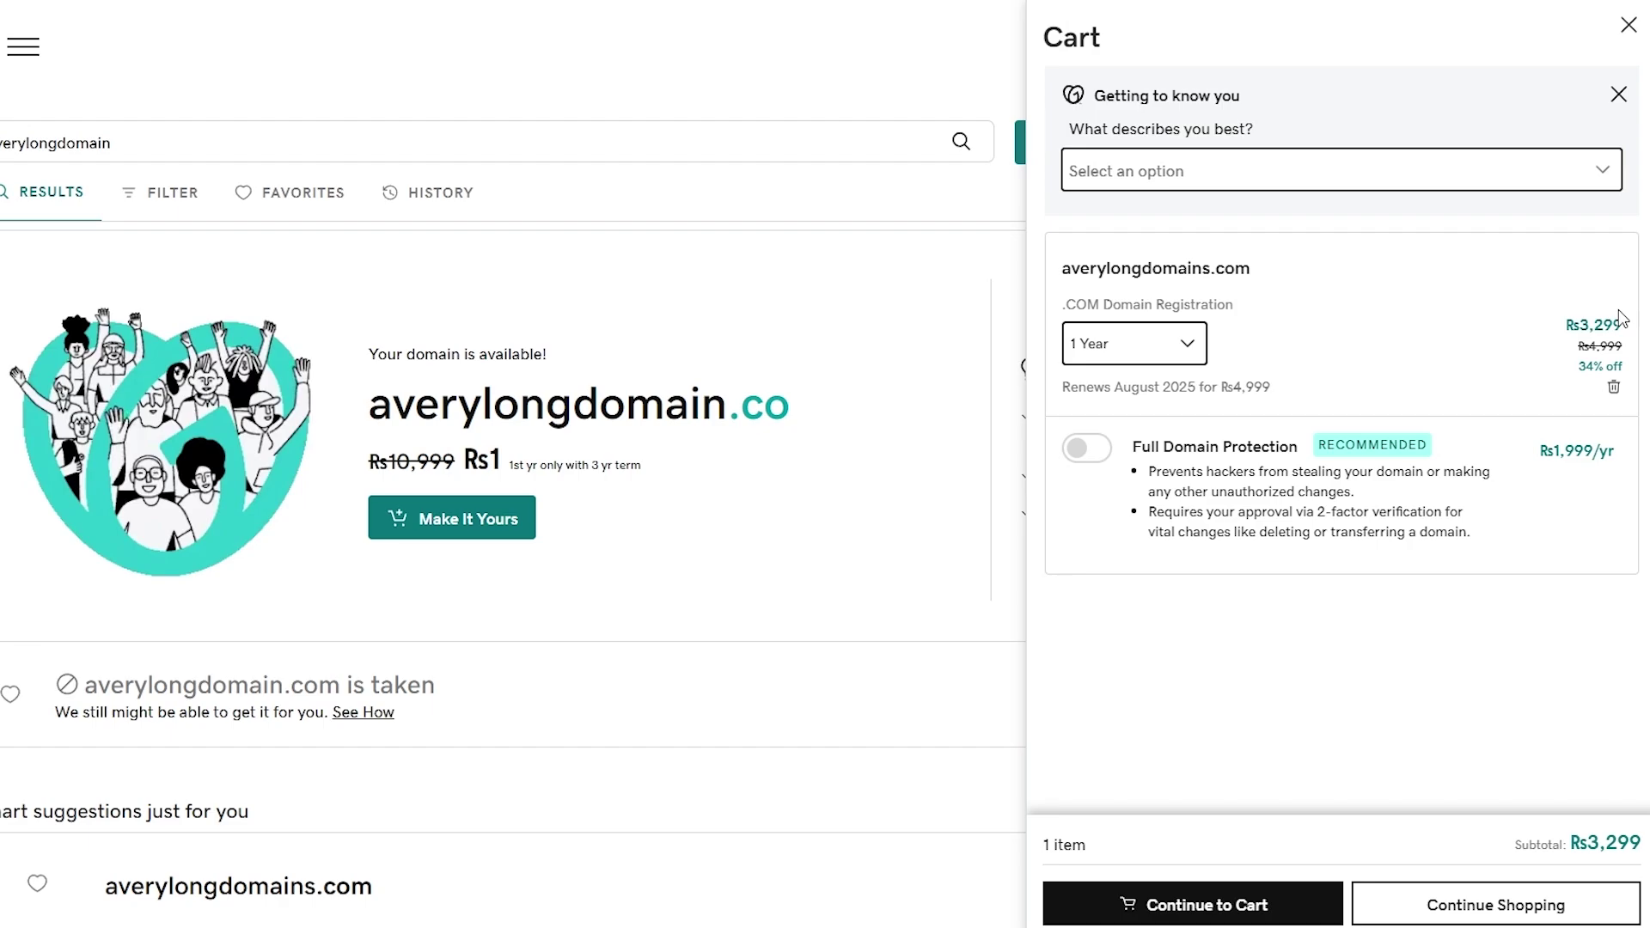
pyautogui.hotkey('ctrl', 'a')
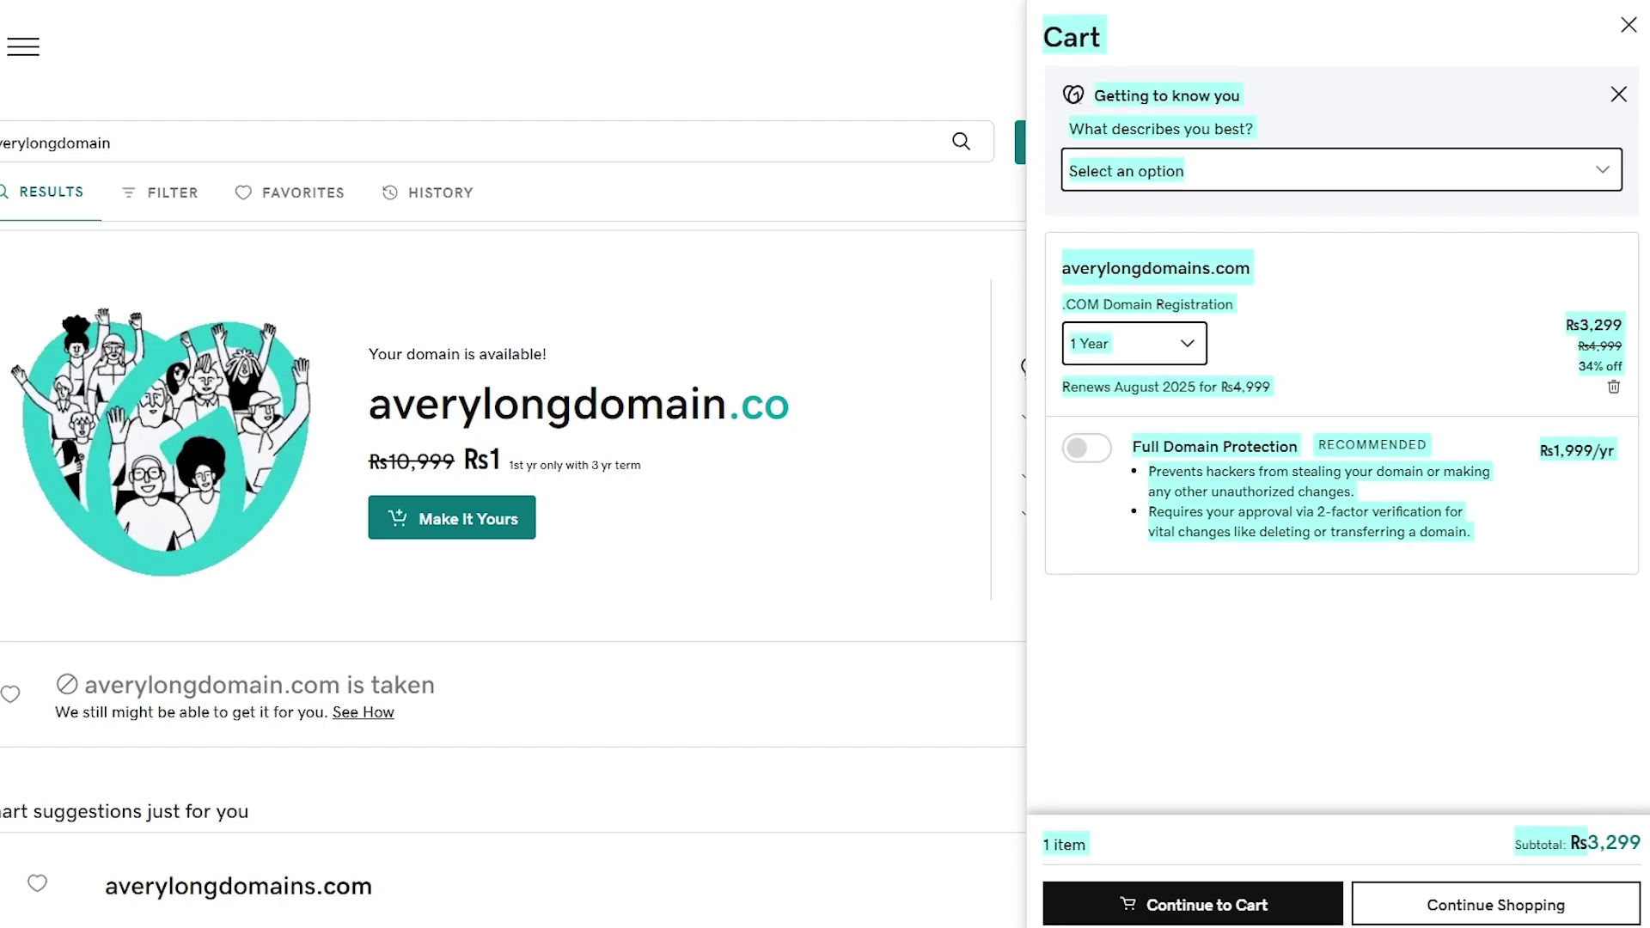
pyautogui.press('Escape')
pyautogui.scroll(-10, 1592, 830)
pyautogui.click(1529, 229)
pyautogui.scroll(15, 1596, 272)
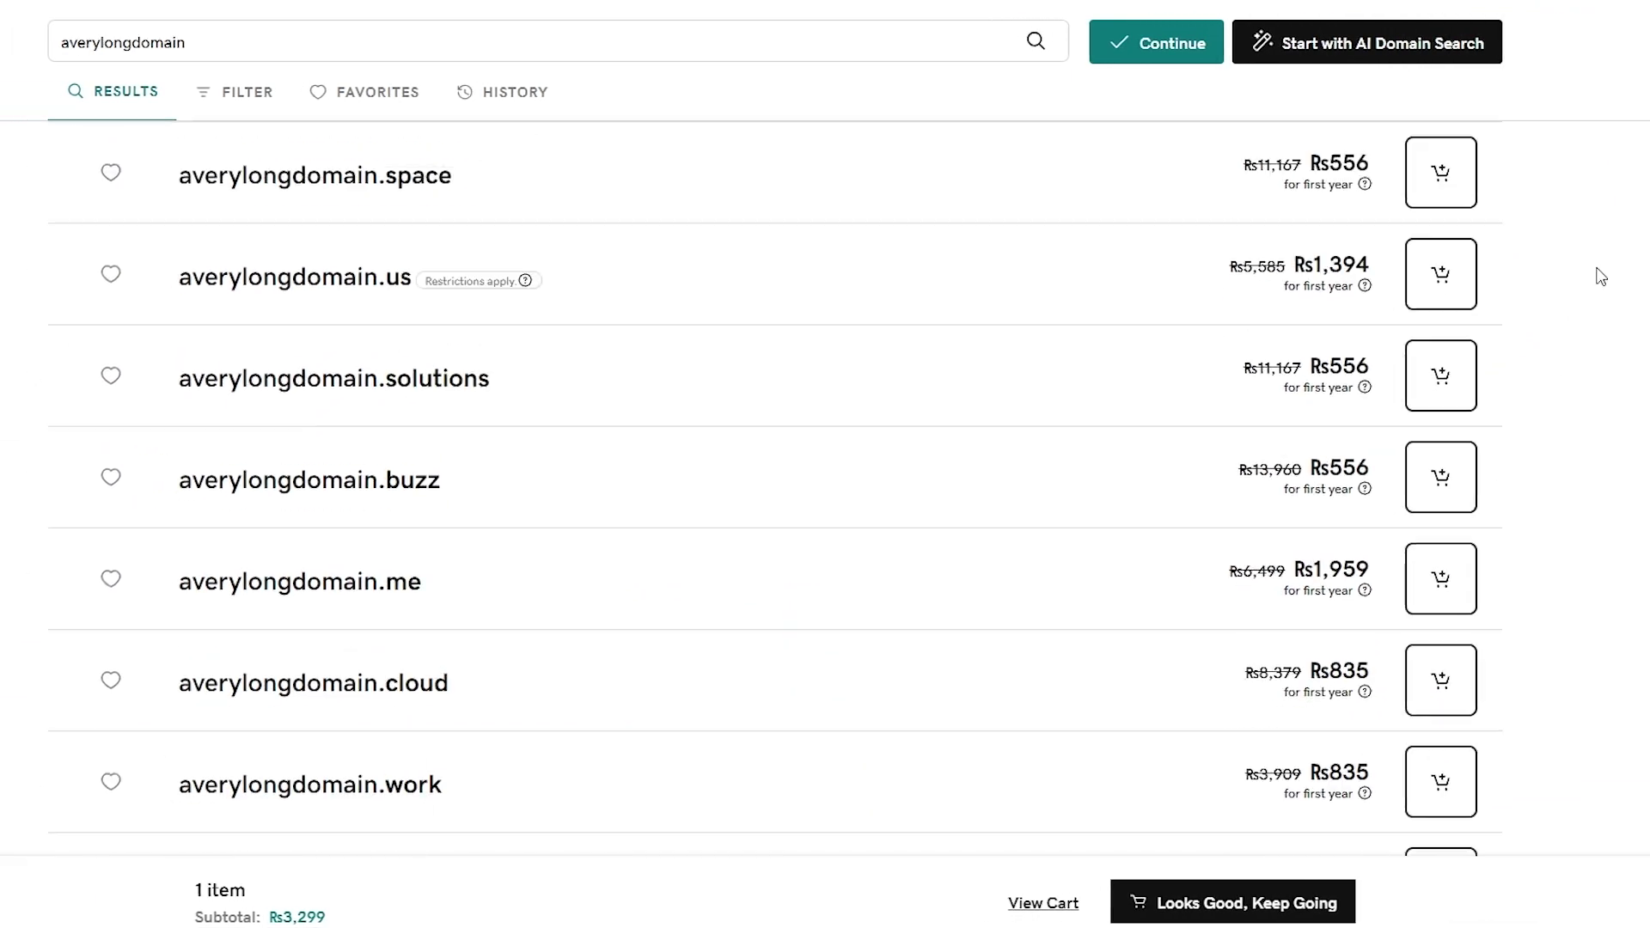
pyautogui.scroll(10, 1633, 258)
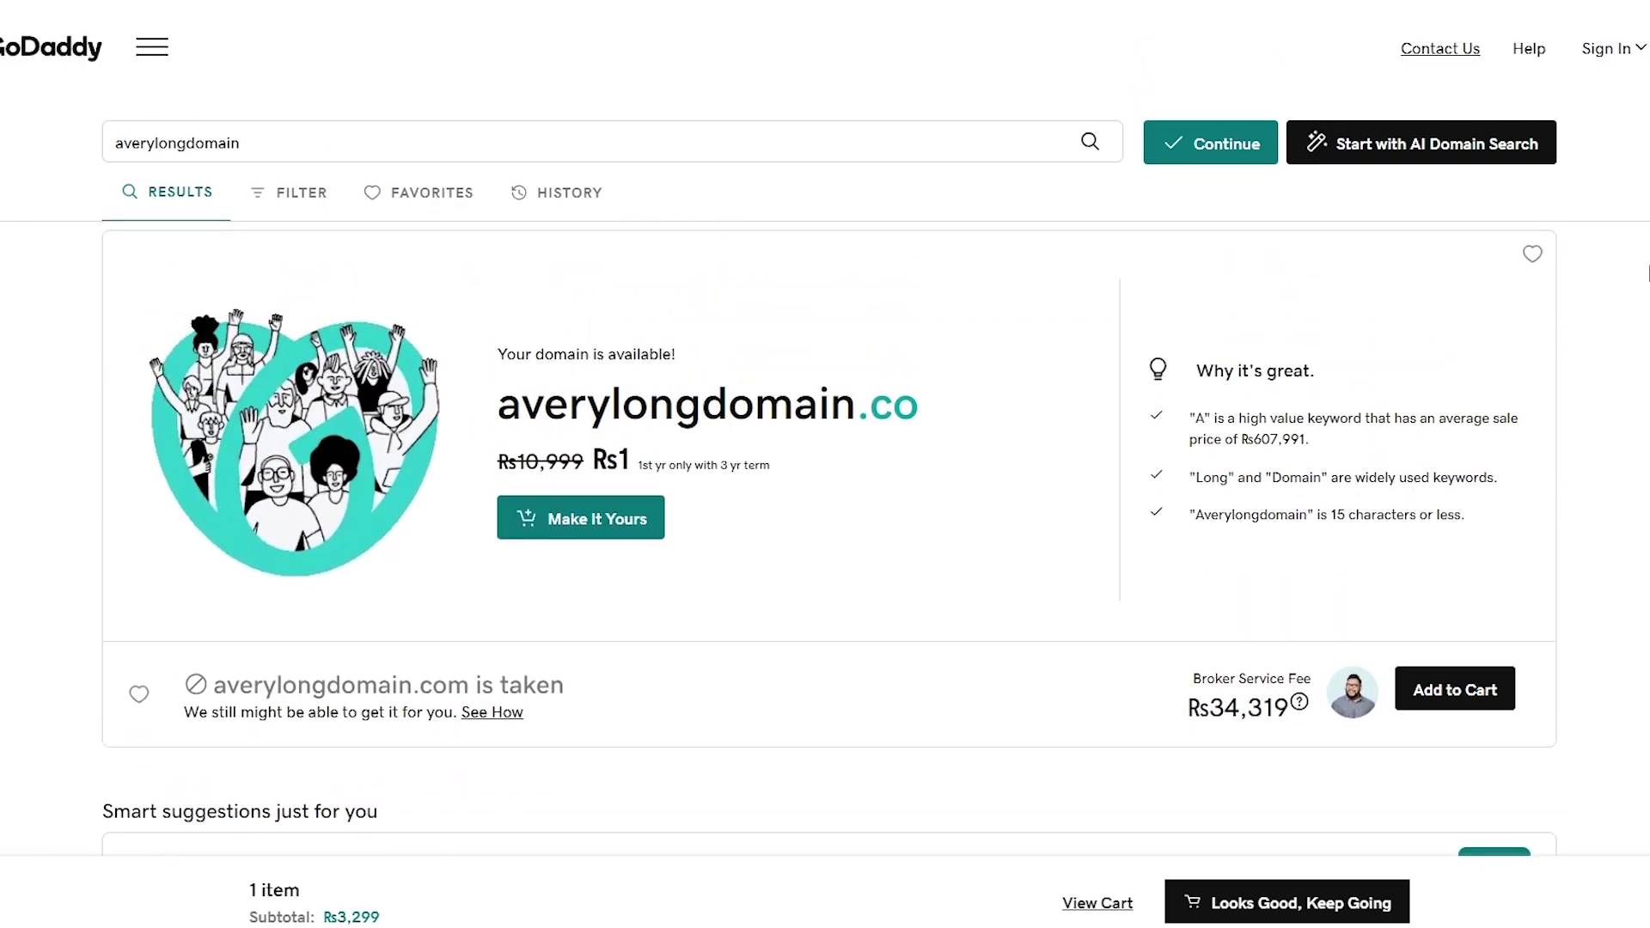
# Try a longer registration term for averylongdomains.com in the cart and close the cart
pyautogui.hscroll(2, 1627, 55)
pyautogui.click(1587, 47)
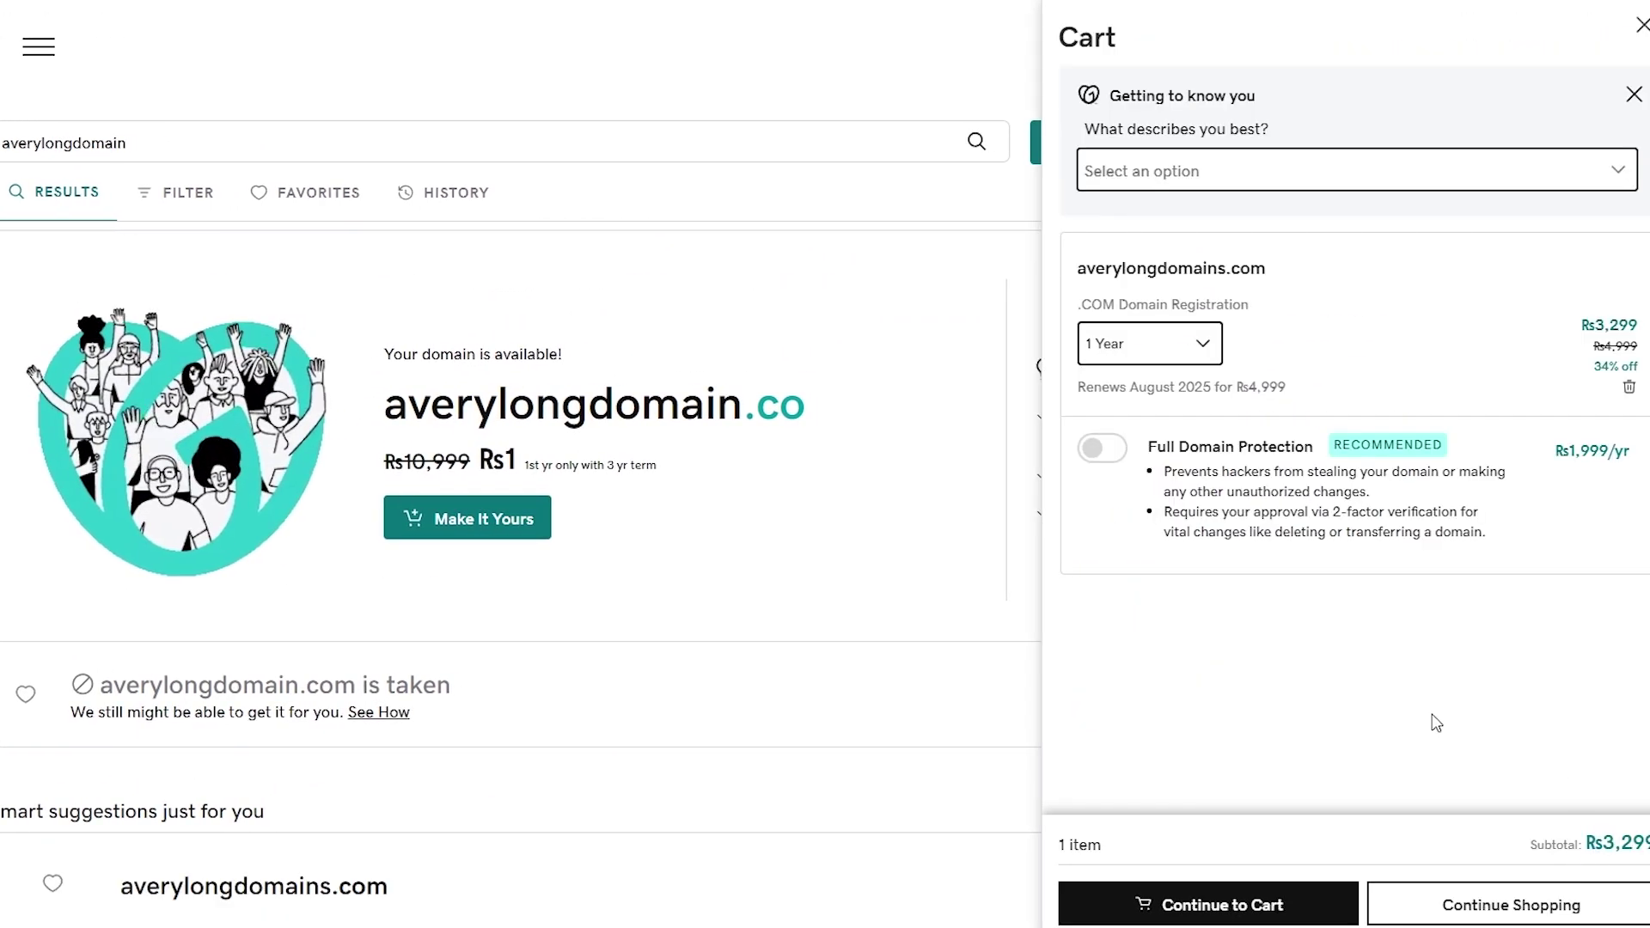
pyautogui.click(1150, 344)
pyautogui.click(1158, 560)
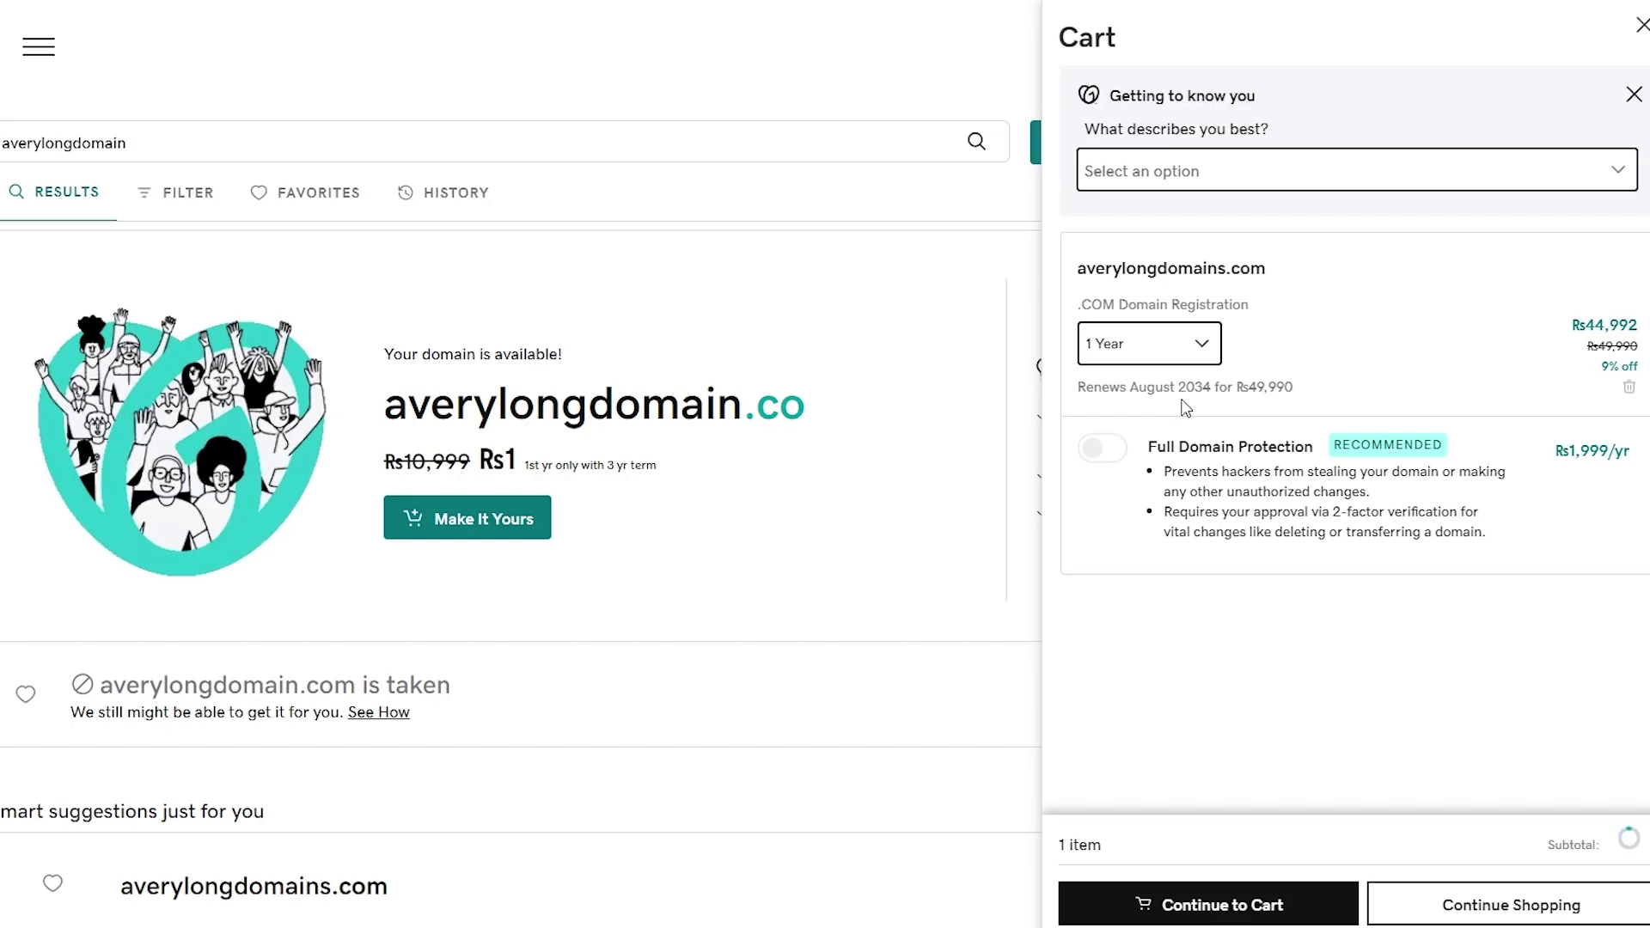
pyautogui.click(1642, 25)
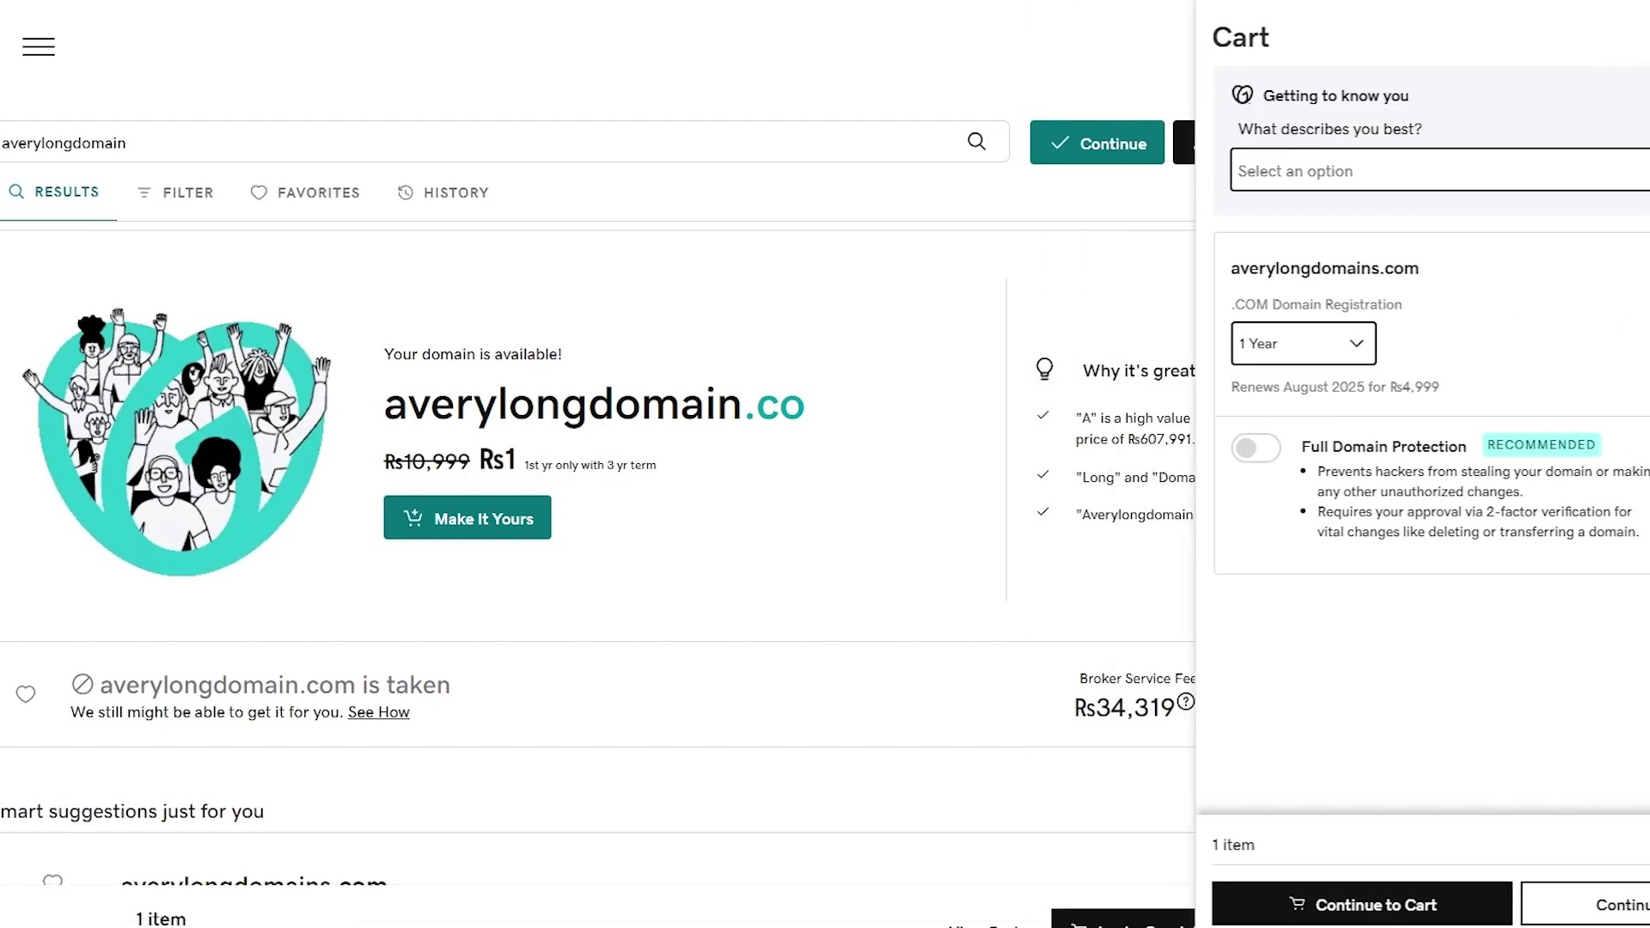
# Start creating an account as a new customer
pyautogui.click(1488, 52)
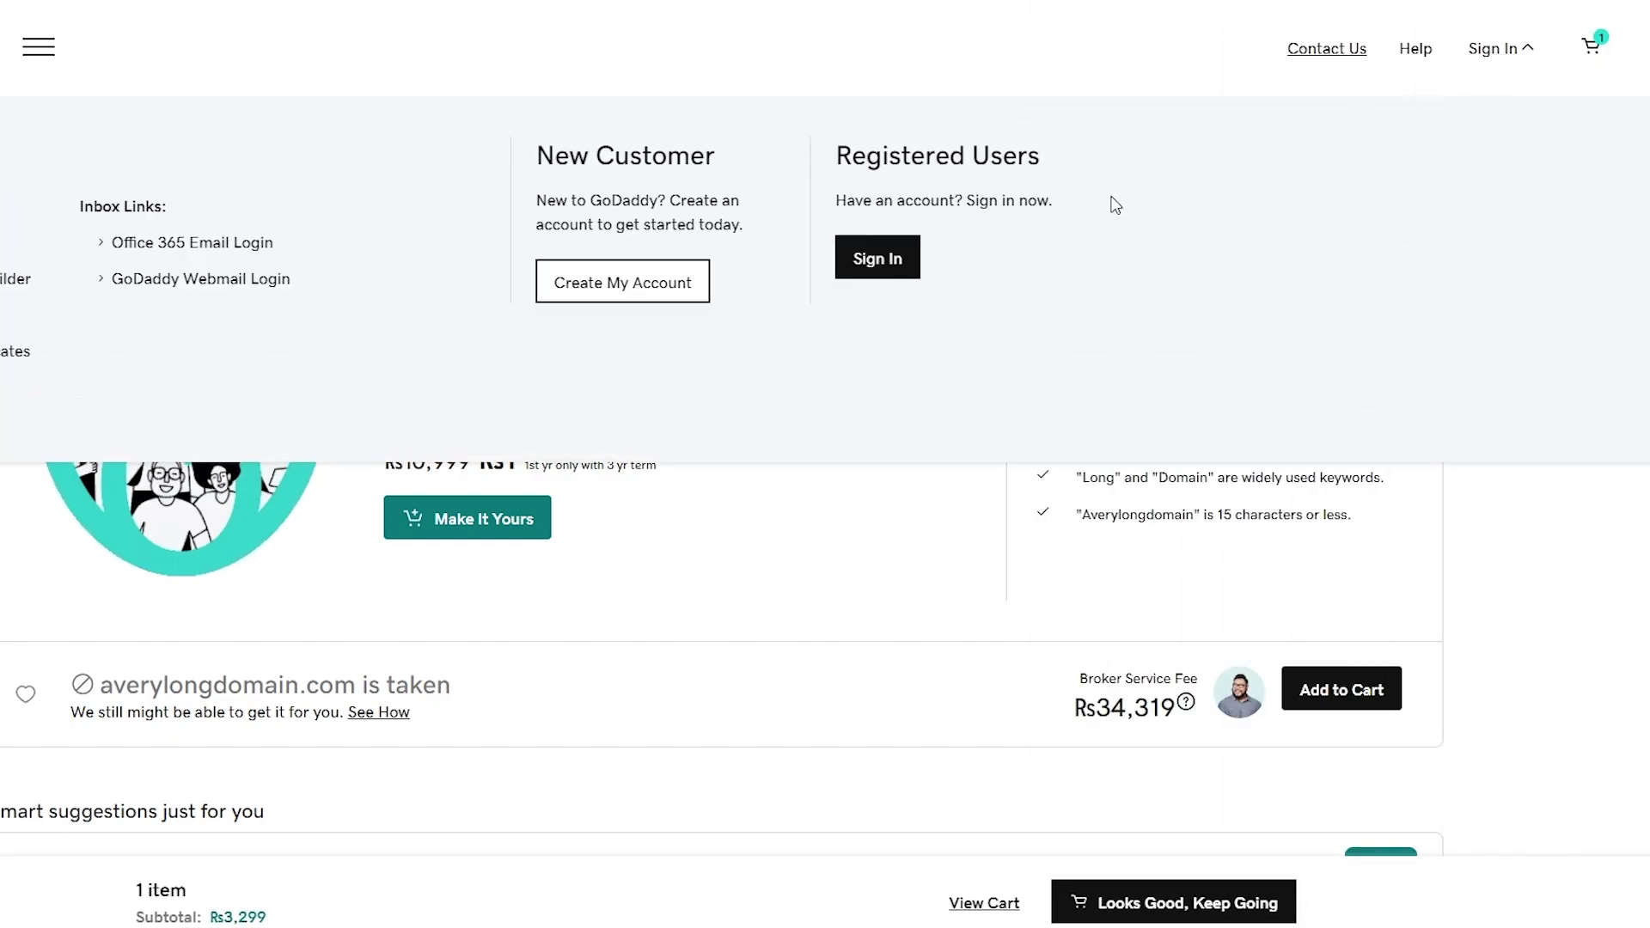
pyautogui.click(603, 298)
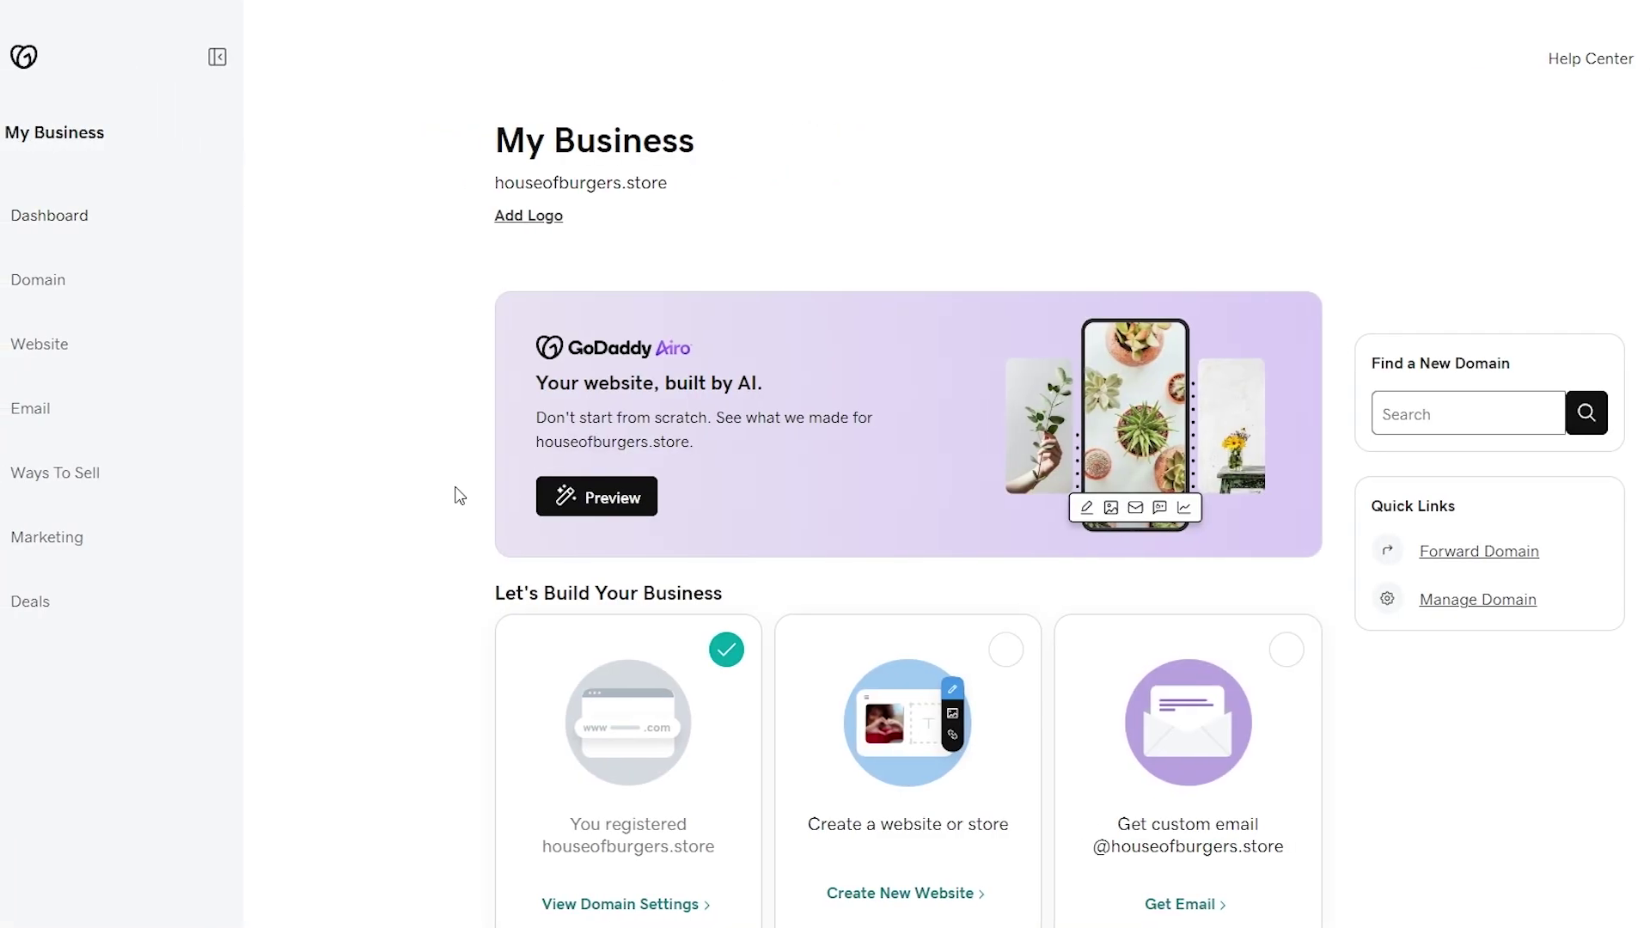
# Open the domain overview of houseofburgers.store from the My Business dashboard
pyautogui.scroll(-3, 460, 496)
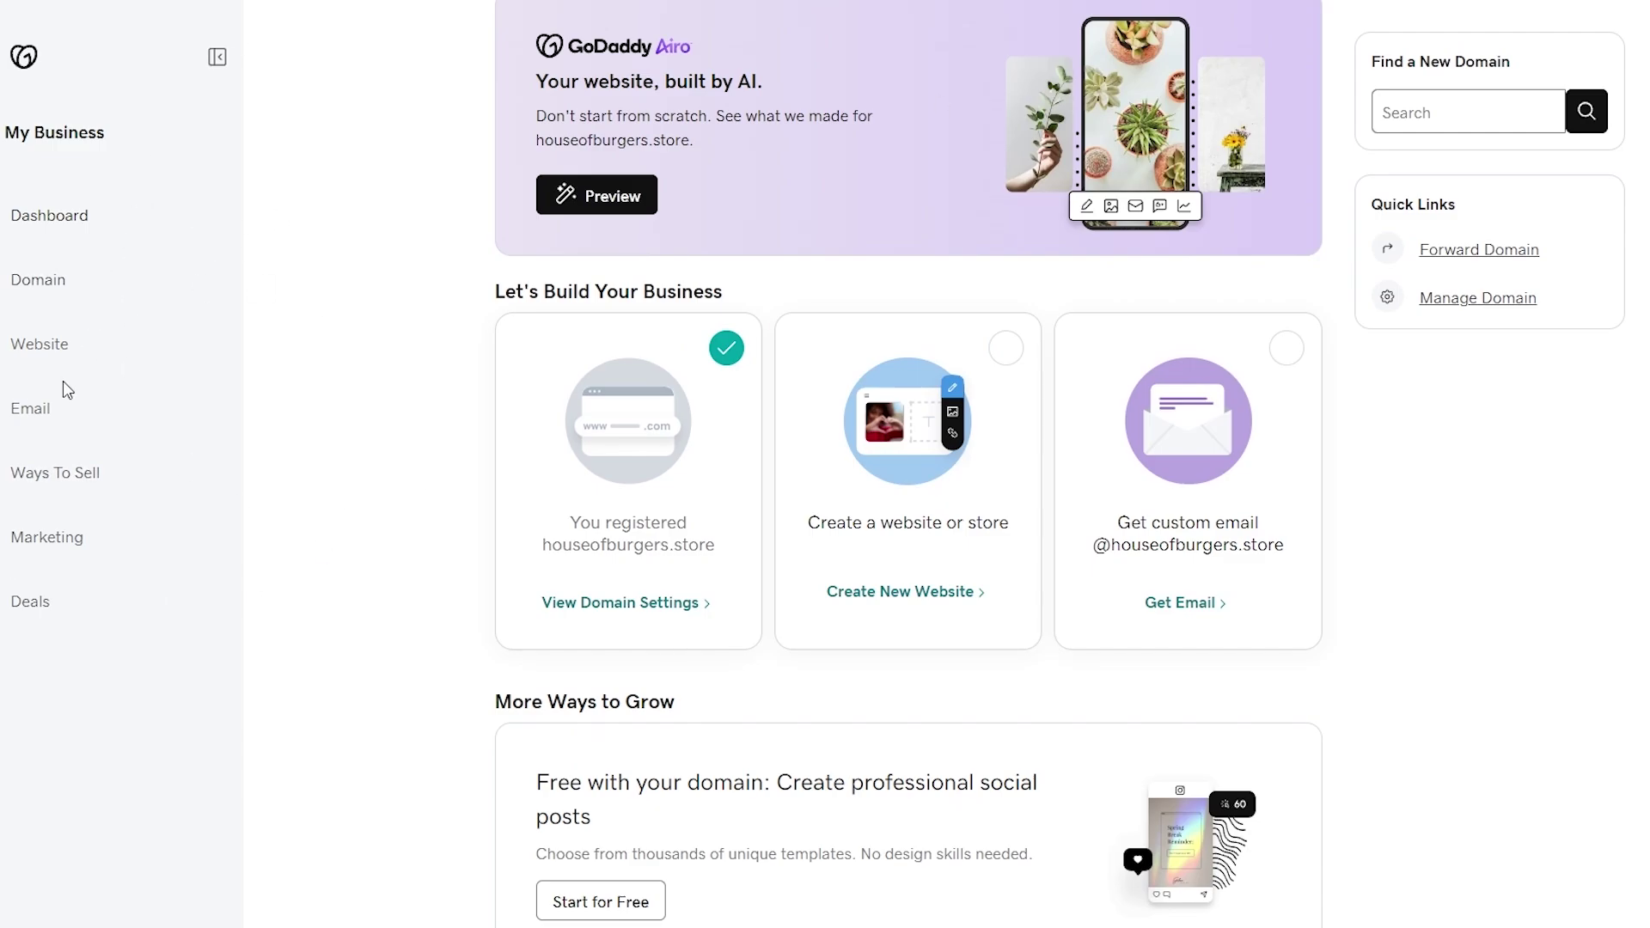
pyautogui.click(52, 486)
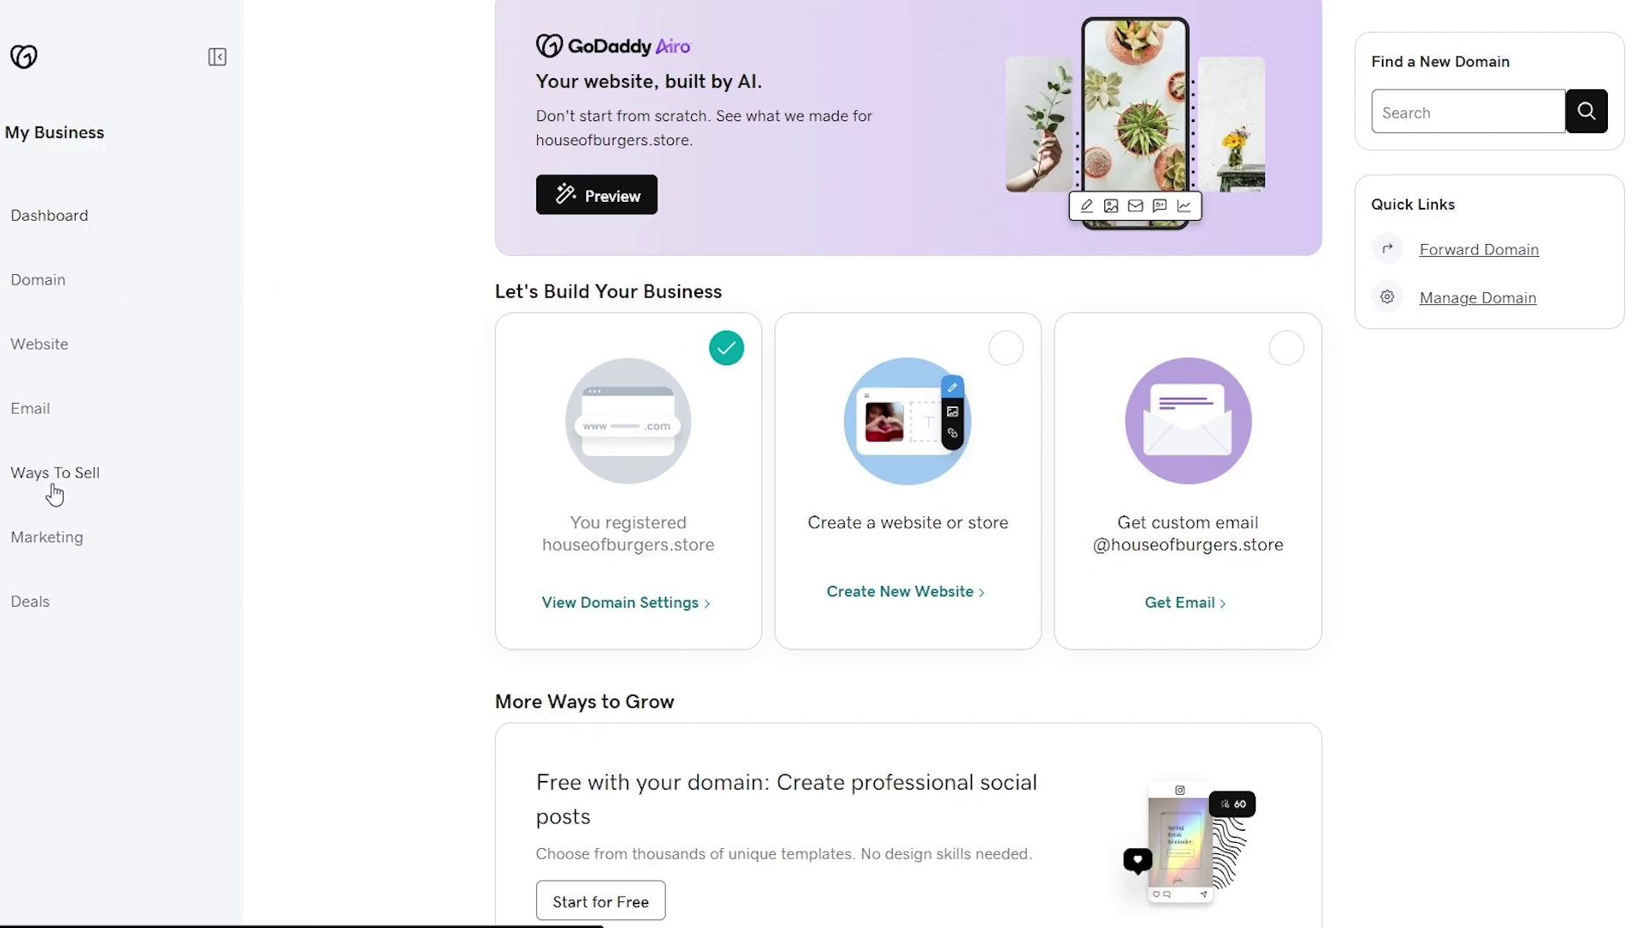
pyautogui.click(62, 285)
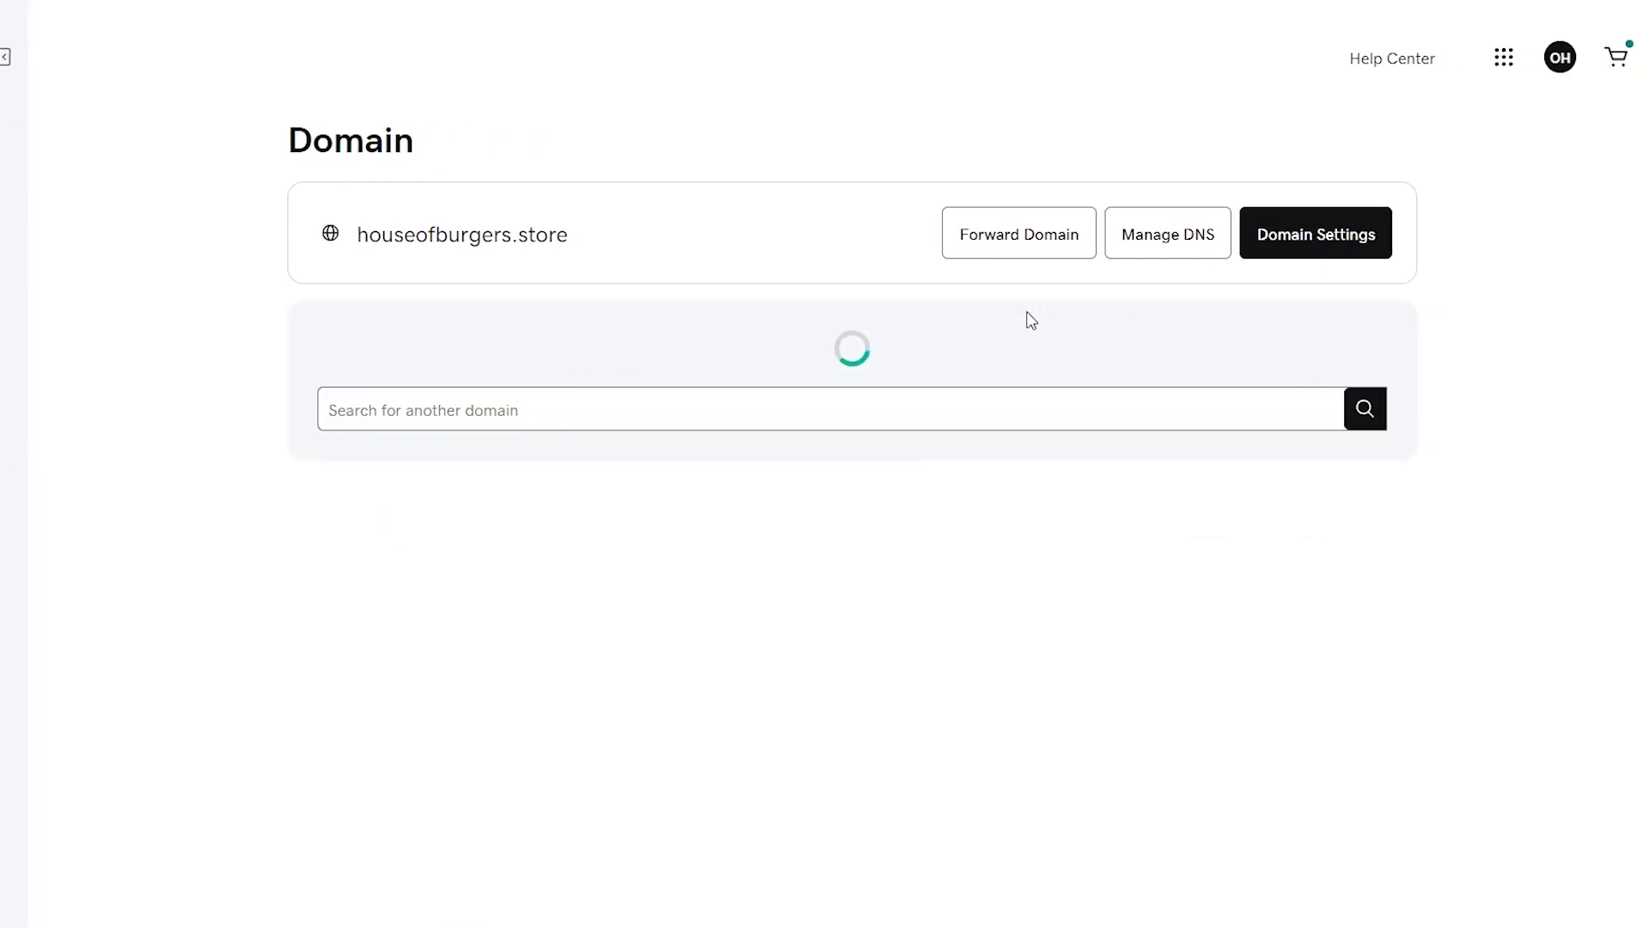
pyautogui.moveTo(350, 243); pyautogui.dragTo(597, 251)
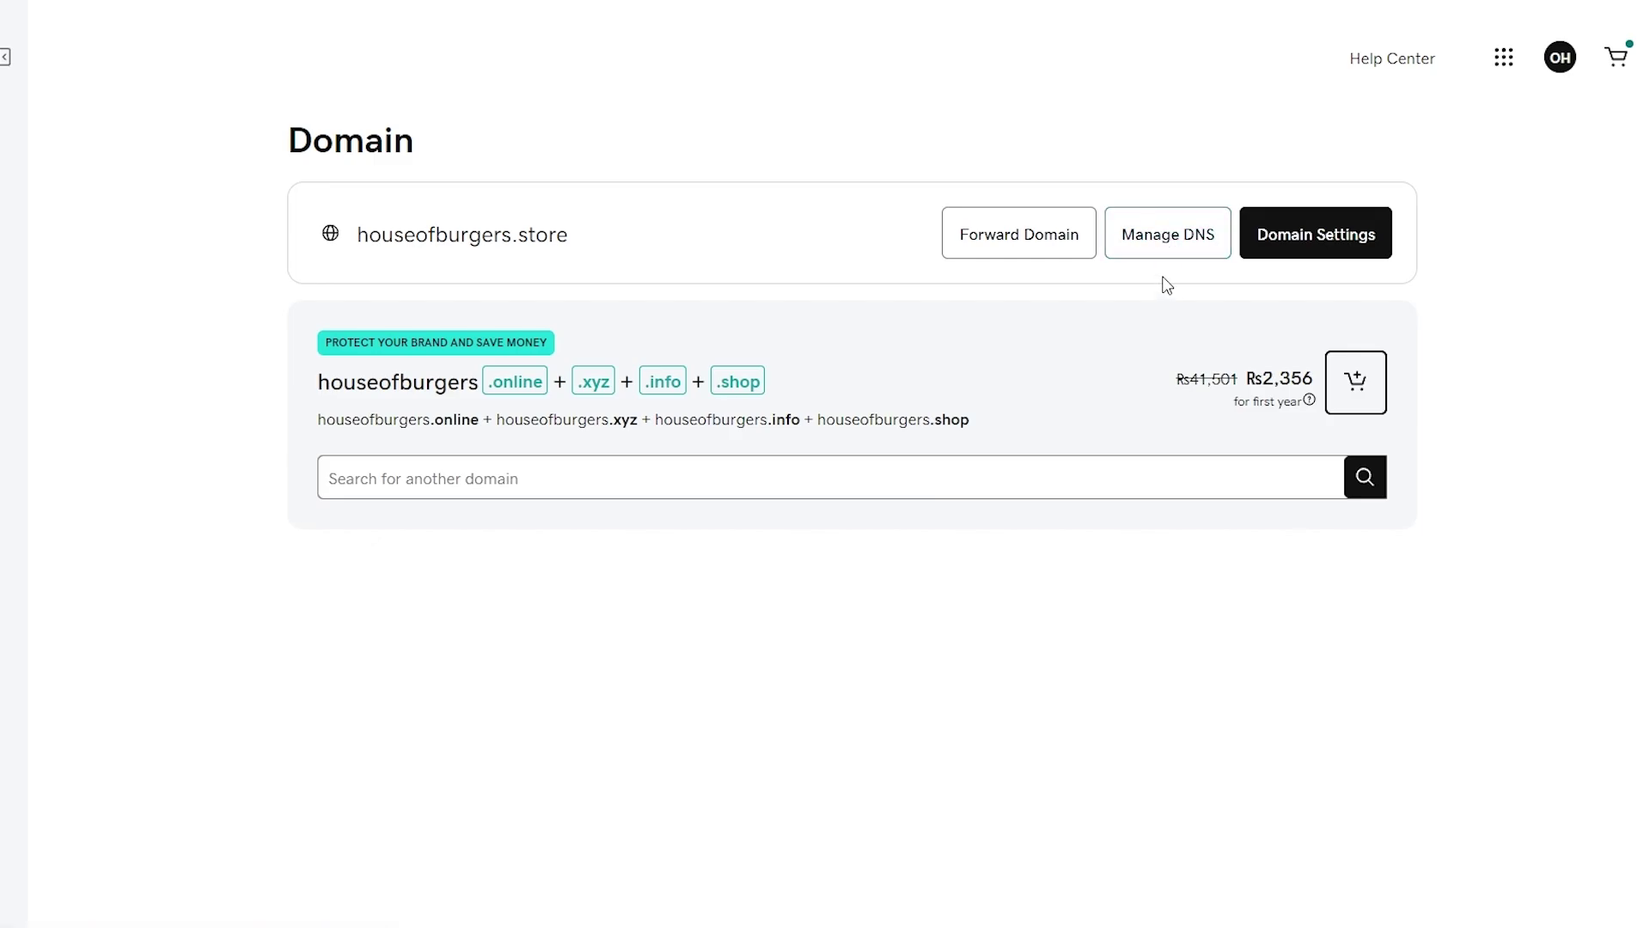
pyautogui.click(1441, 192)
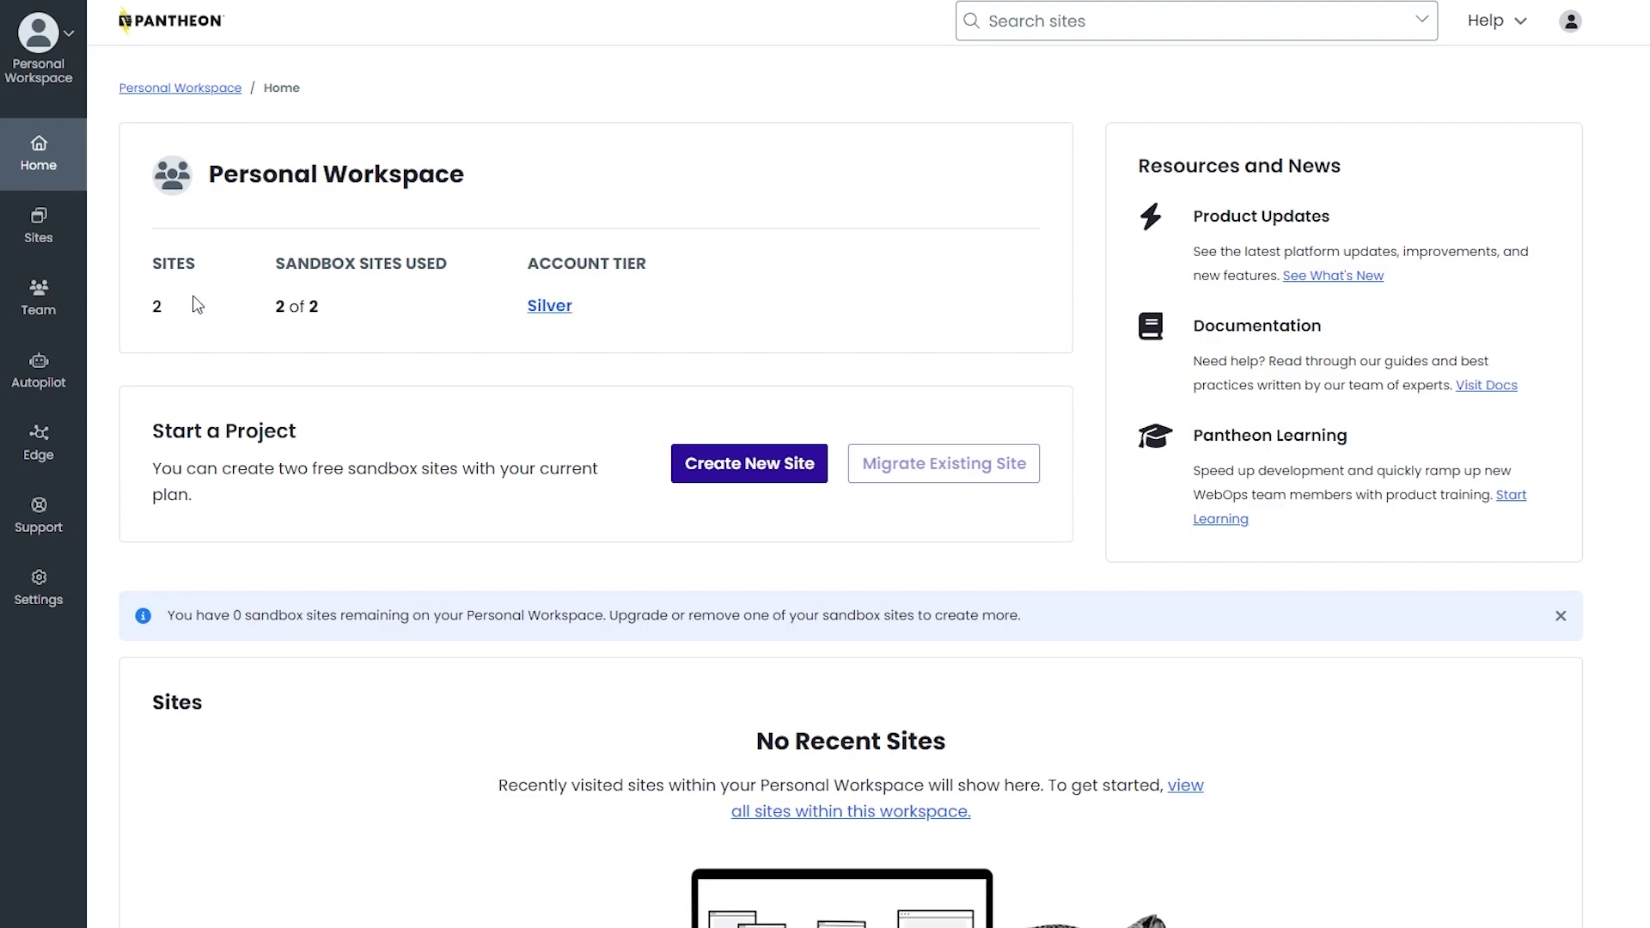
# Open the dashboard of the site thisisadummsite from the personal workspace's site list
pyautogui.click(38, 225)
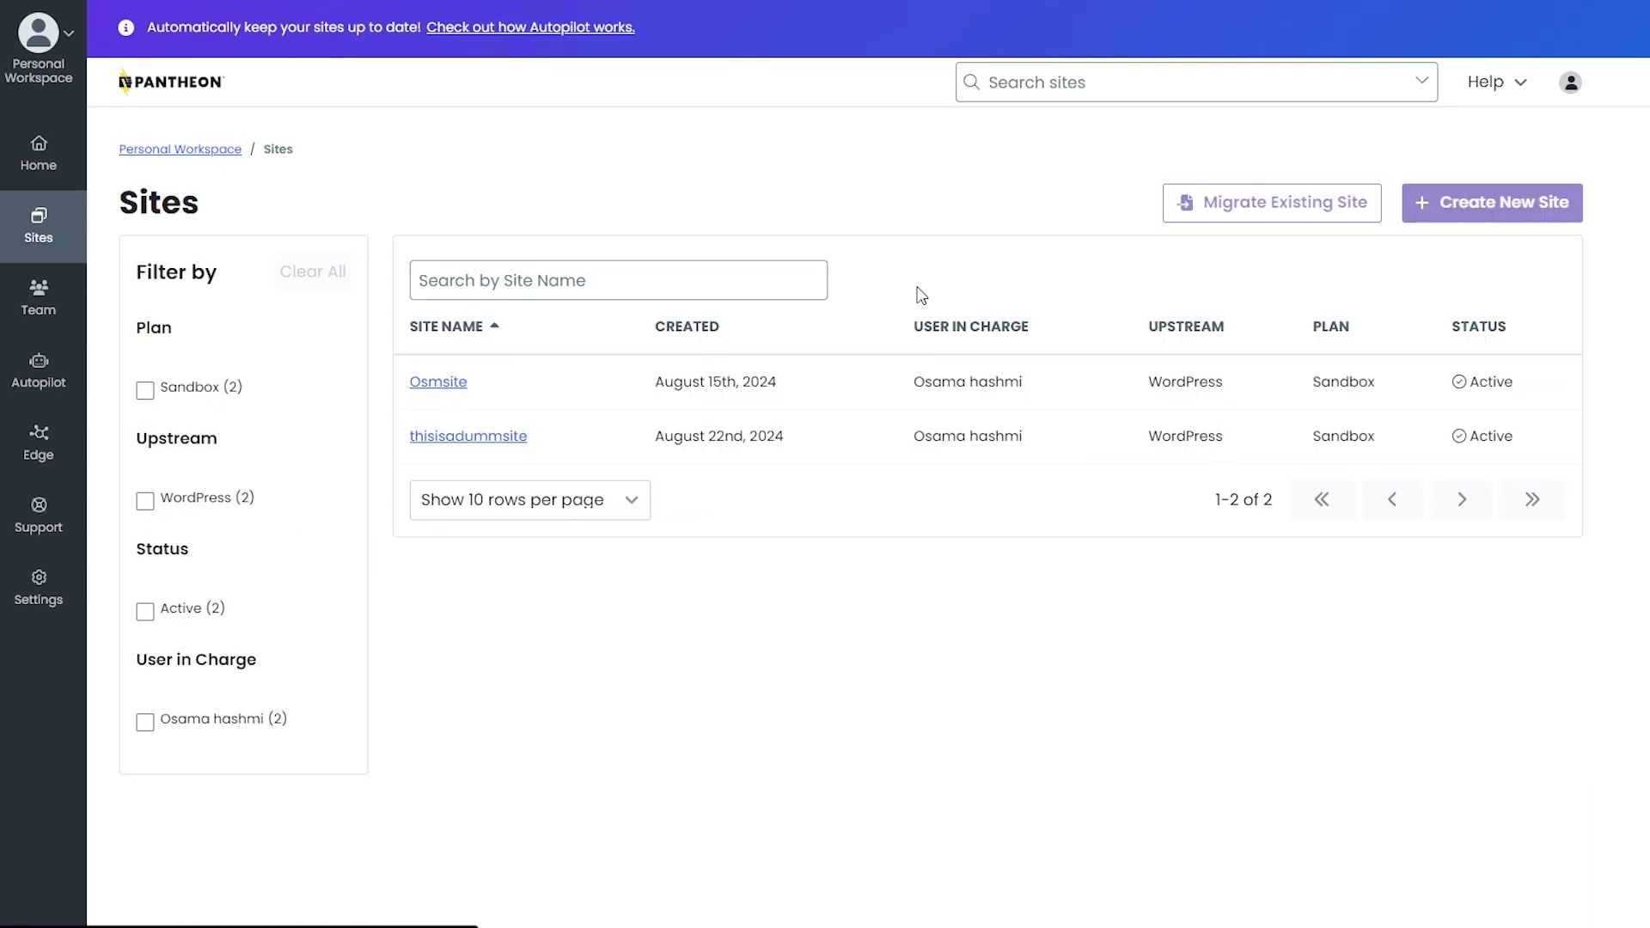
pyautogui.click(497, 440)
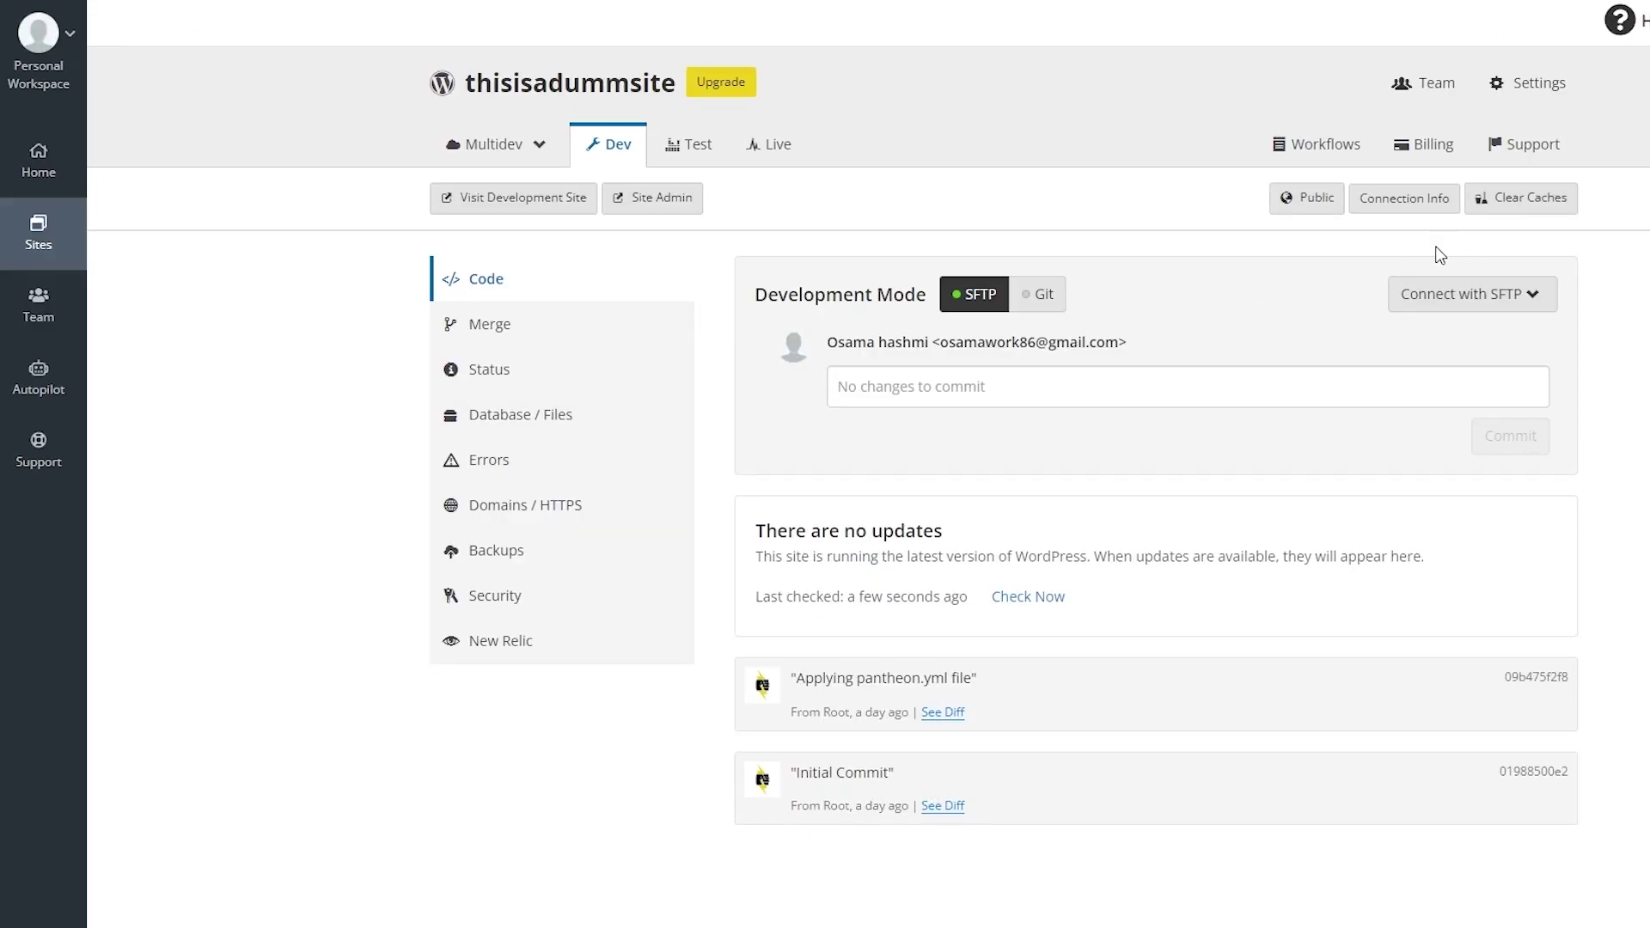
# Try to delete the site thisisadummsite from its settings, copying its name into the confirmation
pyautogui.click(1515, 81)
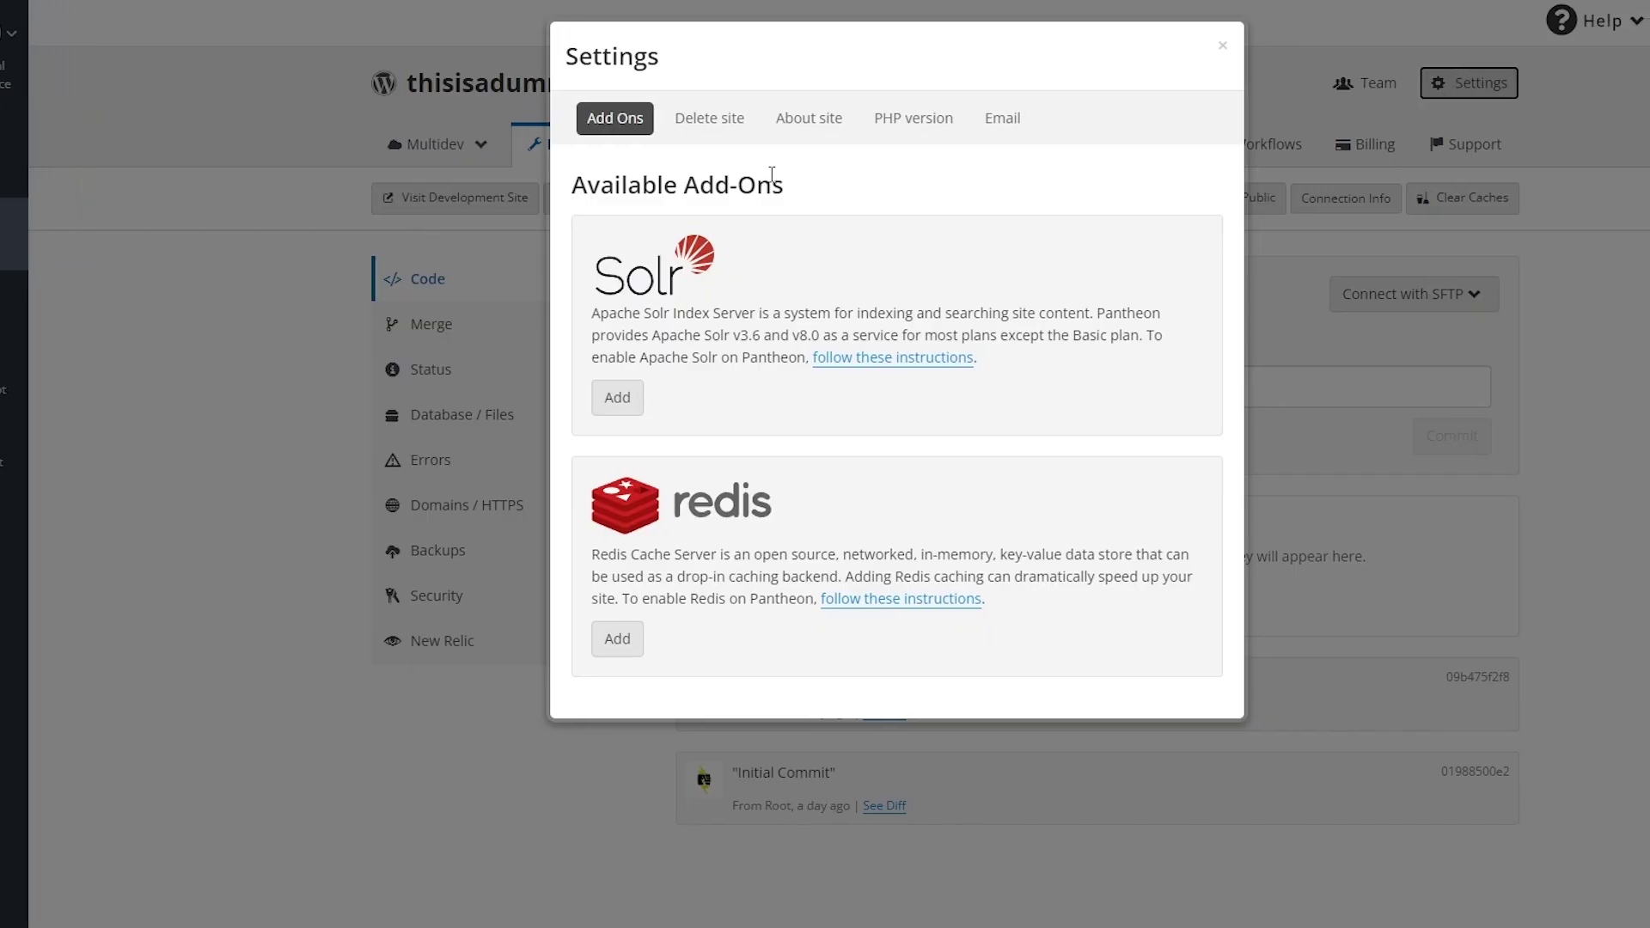
pyautogui.click(710, 122)
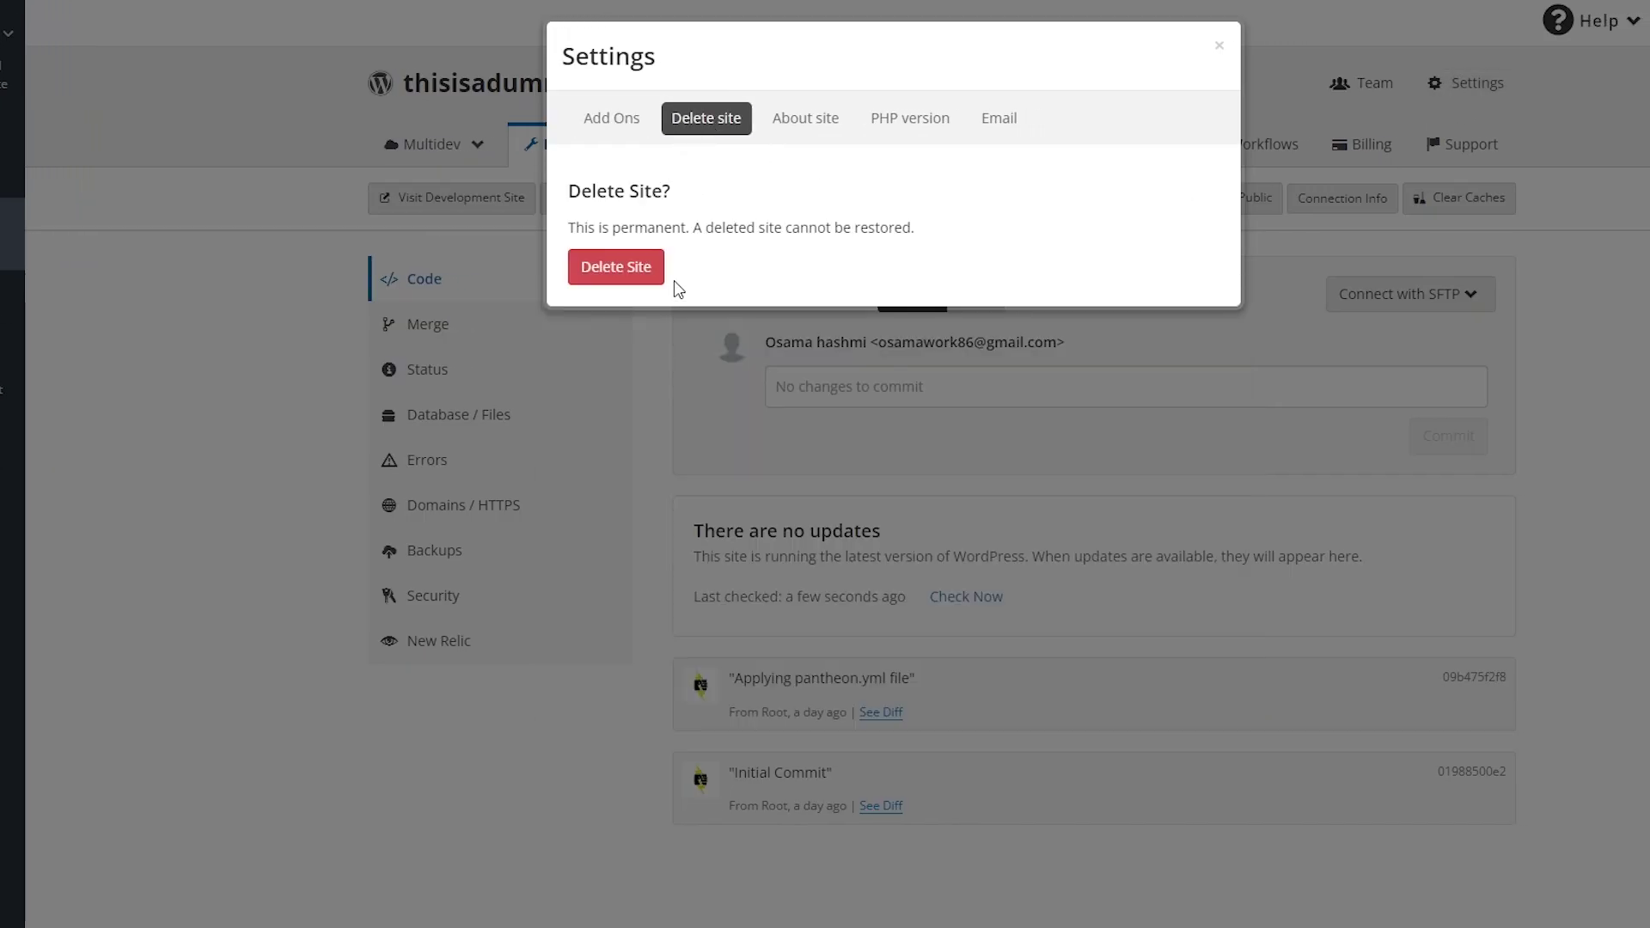
pyautogui.click(649, 267)
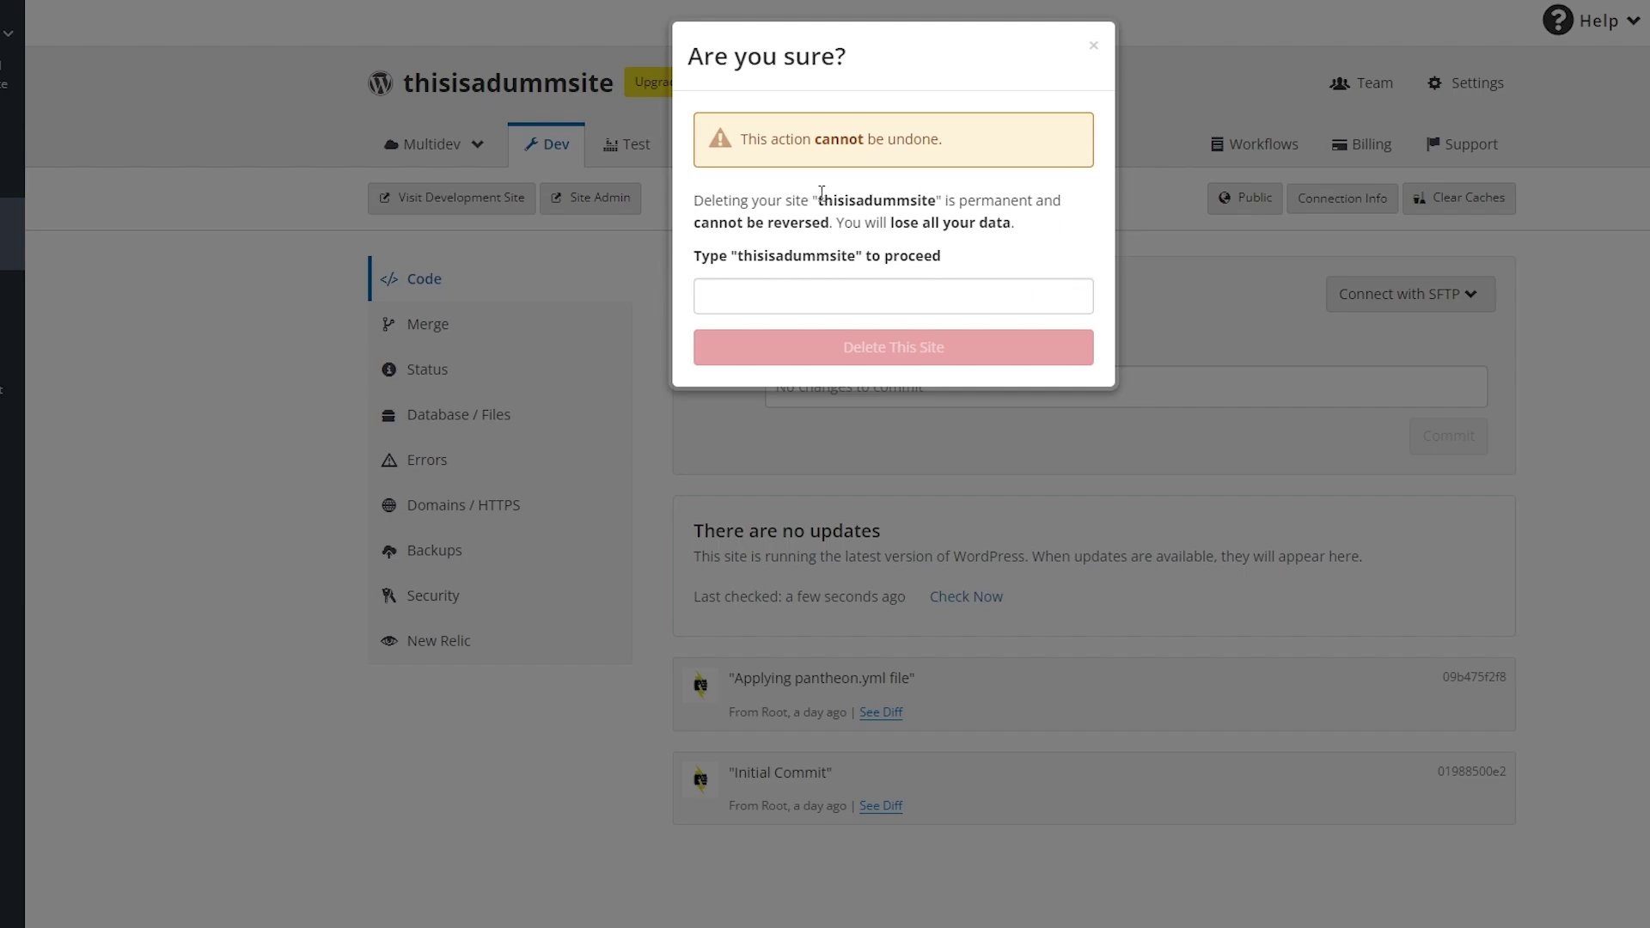
pyautogui.moveTo(820, 192); pyautogui.dragTo(947, 191)
pyautogui.hotkey('ctrl', 'c')
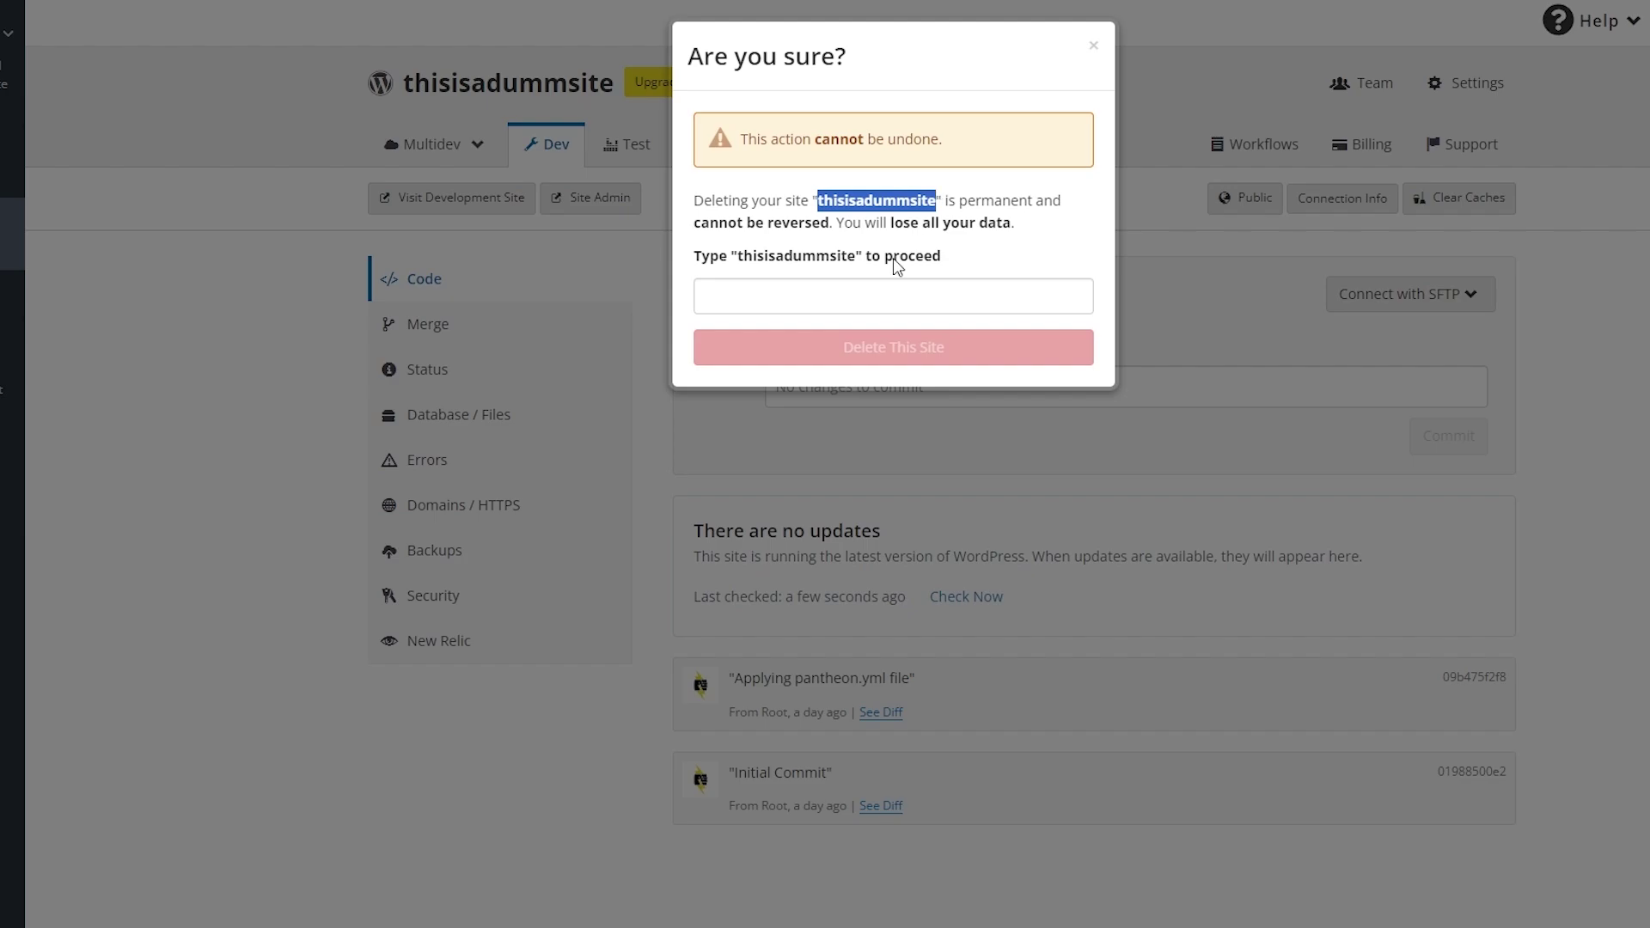
pyautogui.click(893, 301)
pyautogui.hotkey('ctrl', 'v')
pyautogui.click(894, 347)
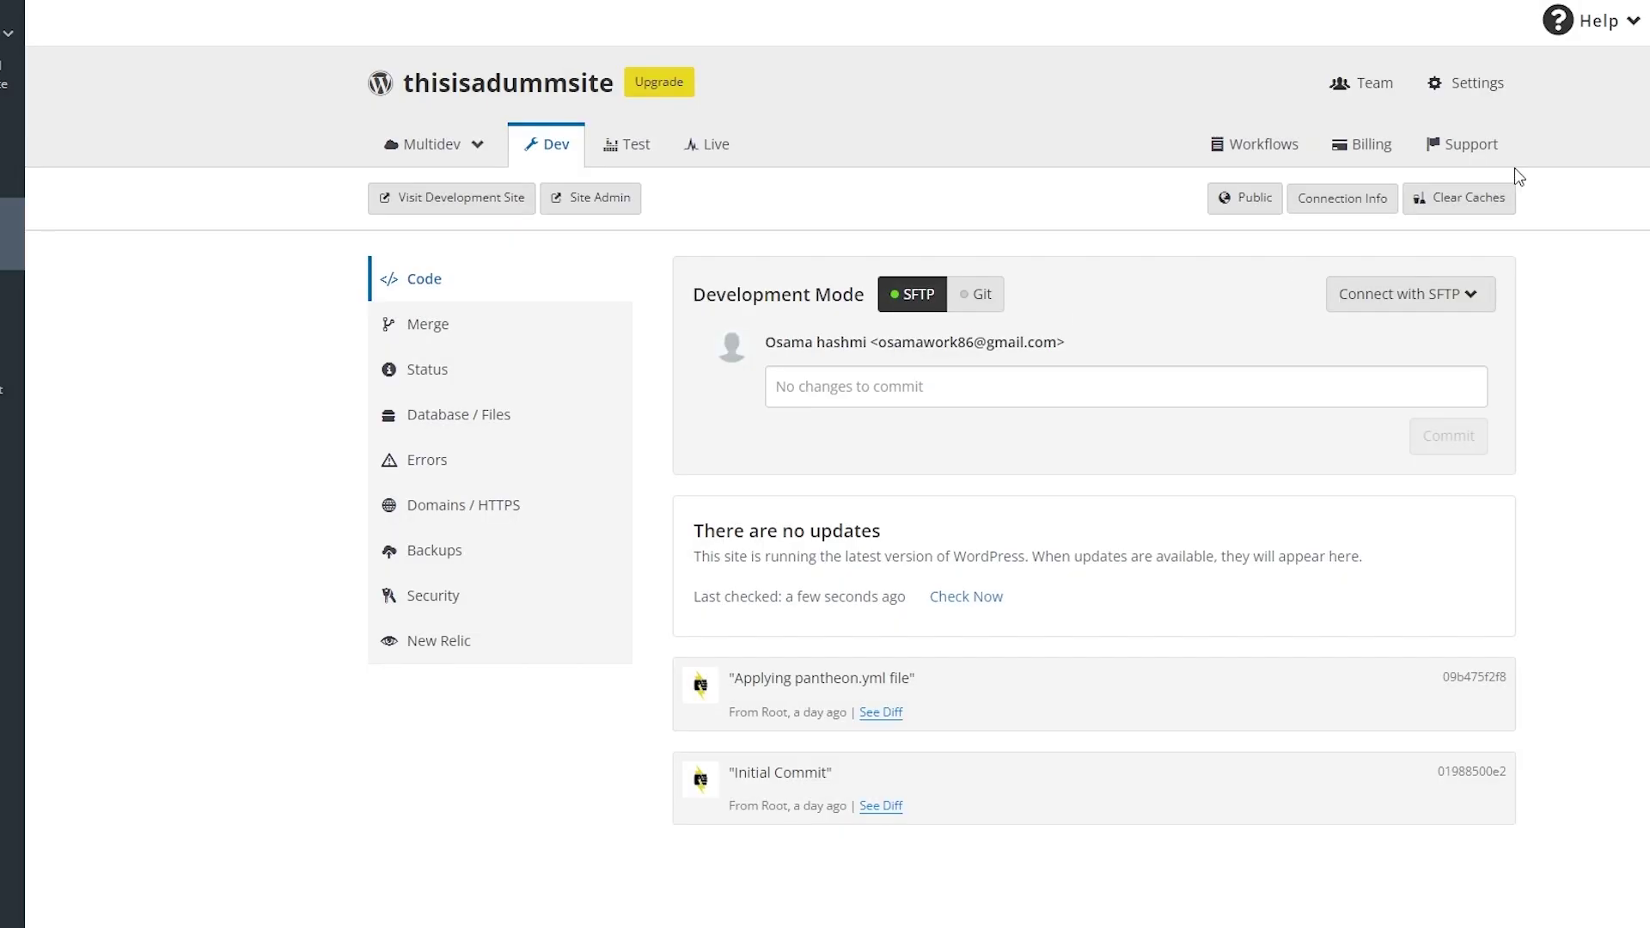
# Delete the site thisisadummsite permanently, giving its name again as confirmation
pyautogui.click(1465, 82)
pyautogui.click(697, 118)
pyautogui.click(641, 274)
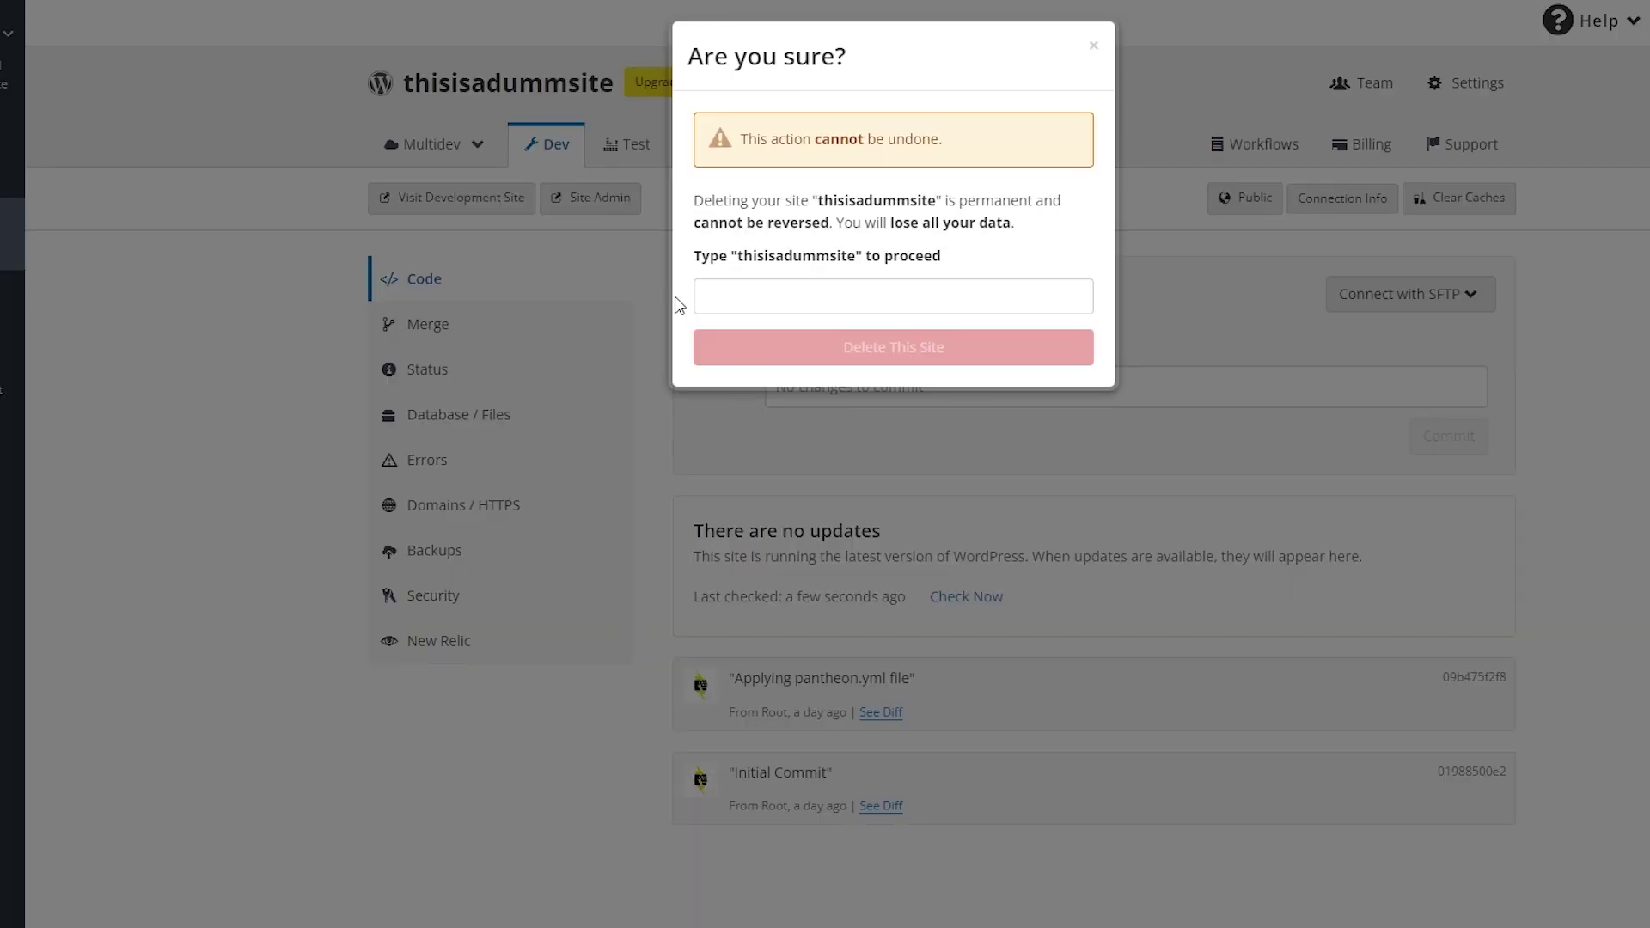
pyautogui.click(838, 296)
pyautogui.hotkey('ctrl', 'v')
pyautogui.click(886, 354)
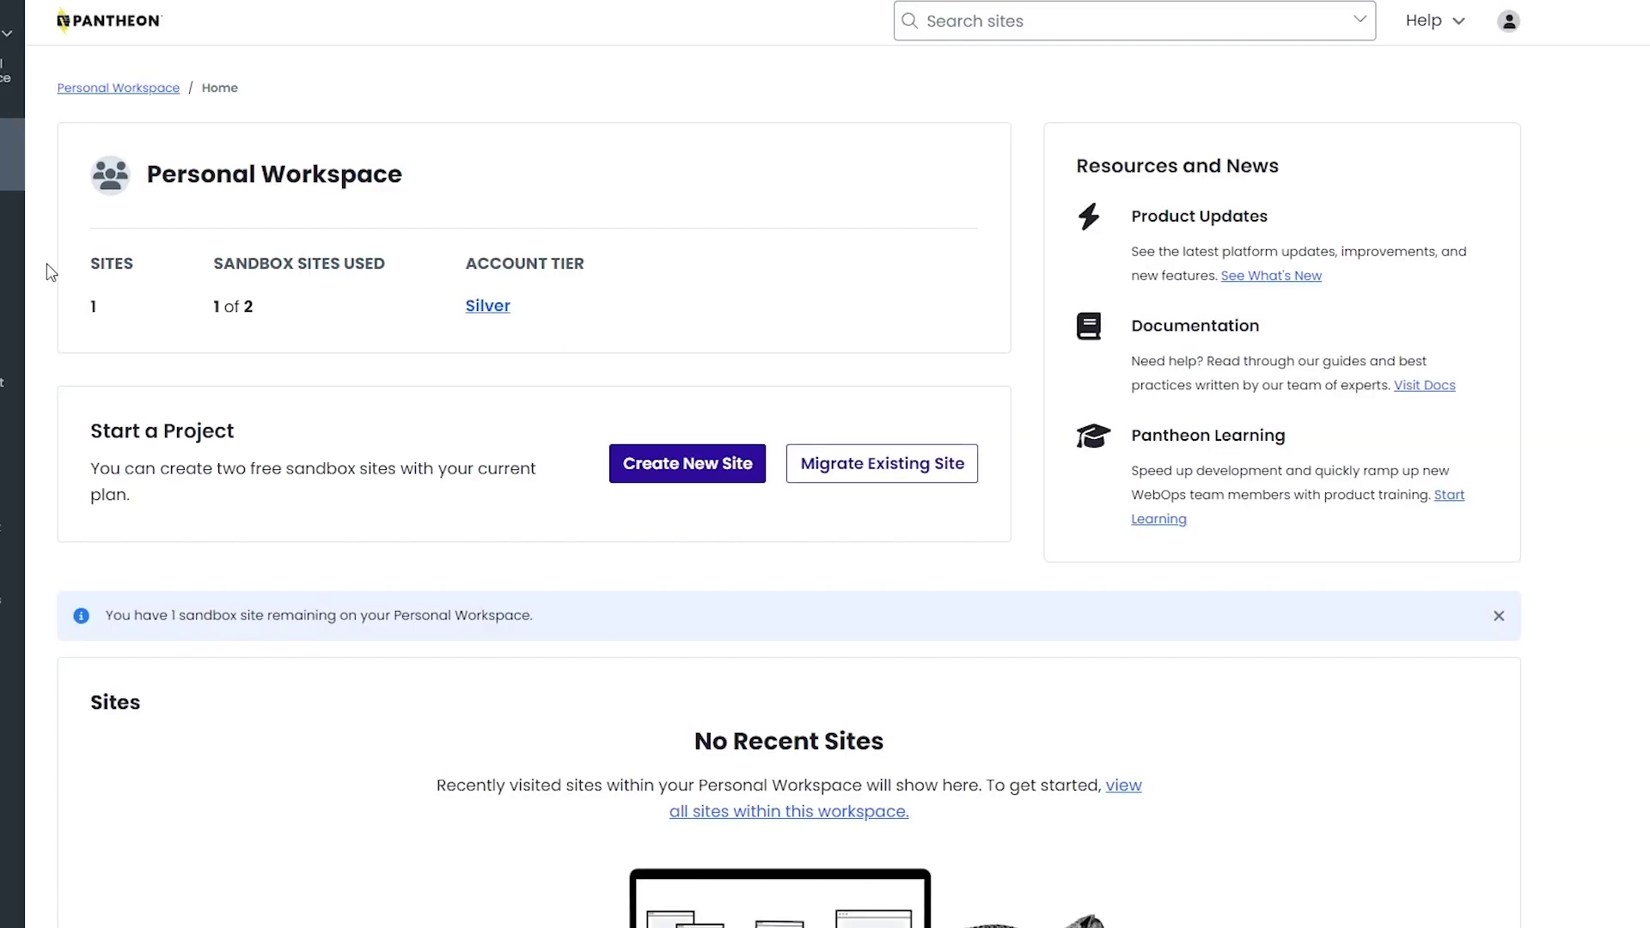
# Start creating a new WordPress site from the personal workspace's site list
pyautogui.click(8, 245)
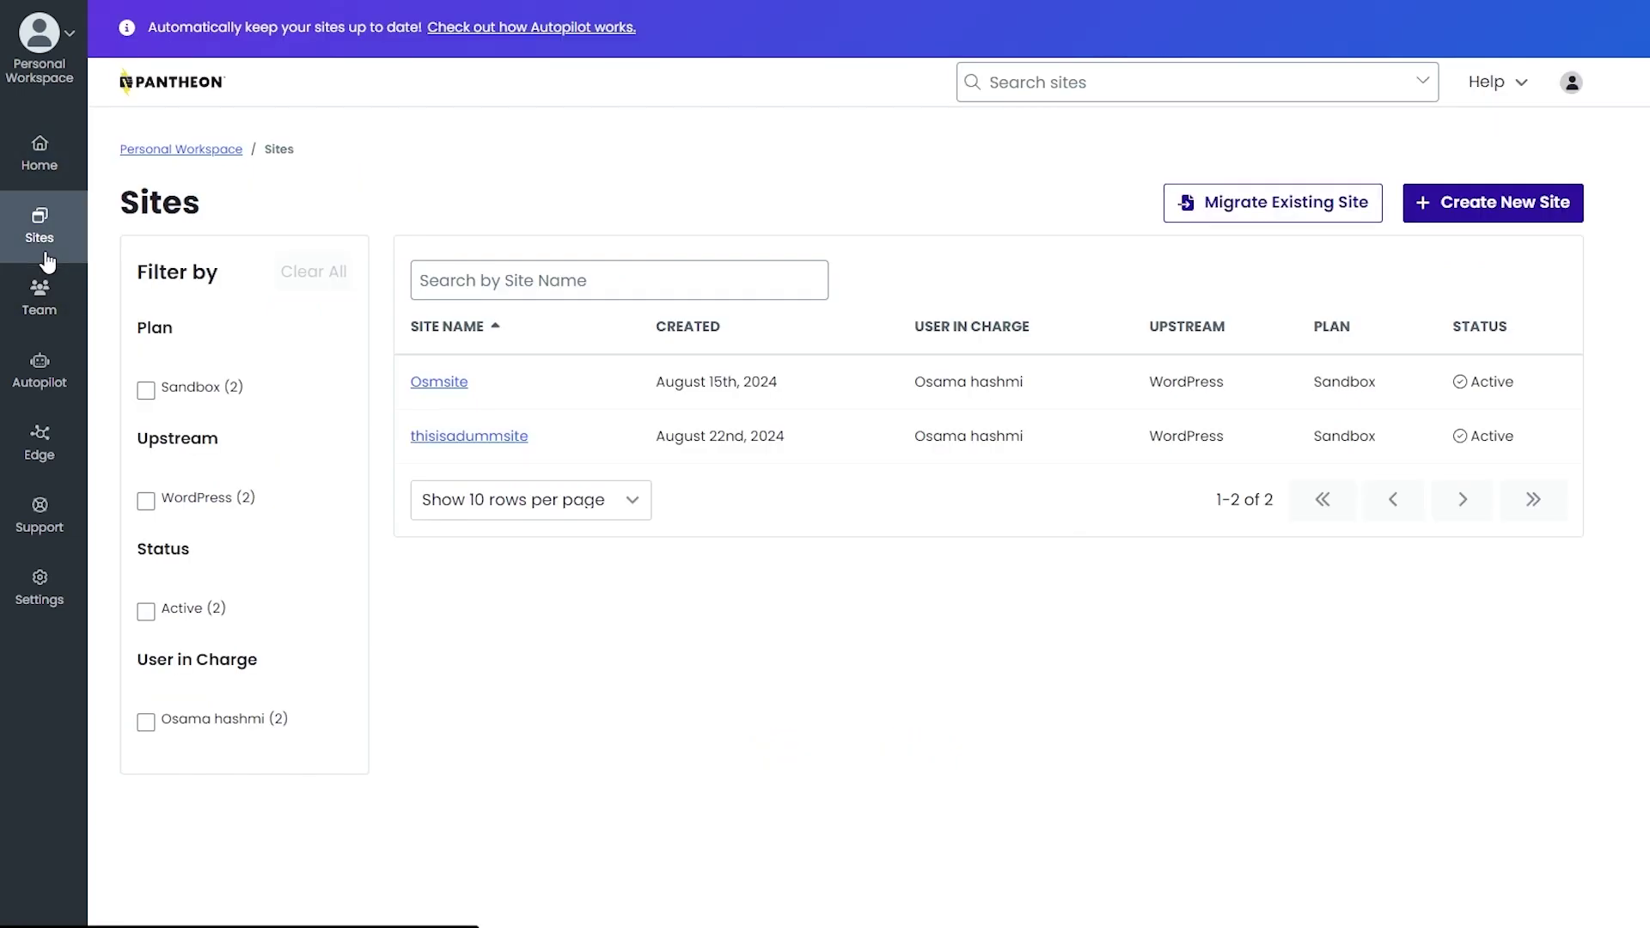
pyautogui.click(1496, 224)
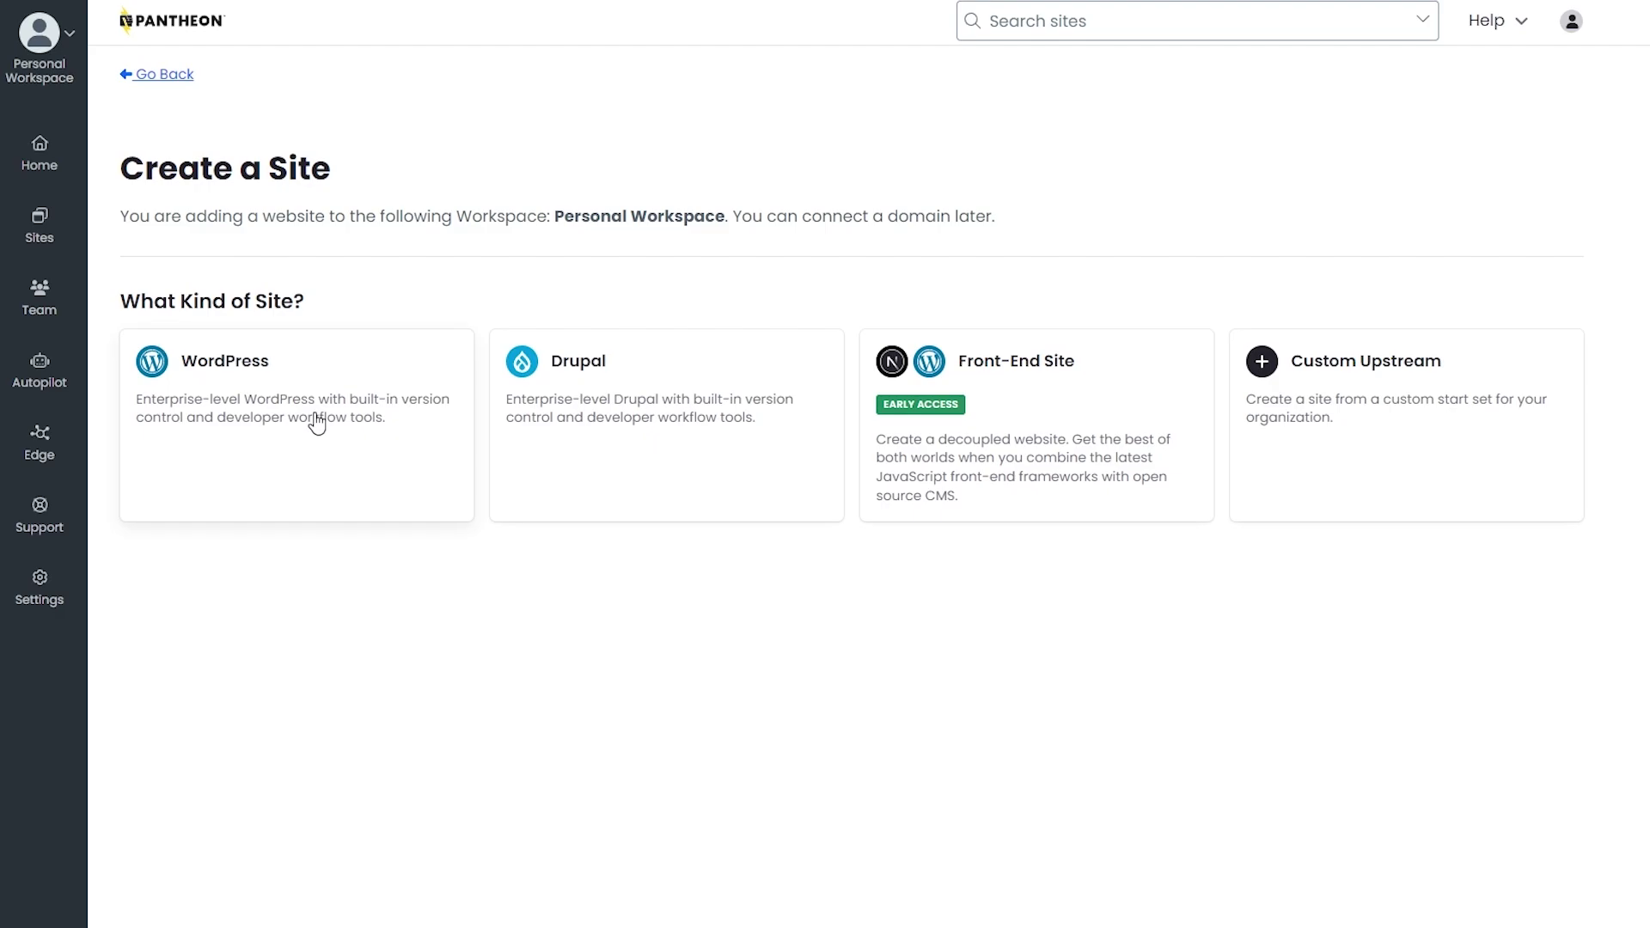
pyautogui.click(317, 421)
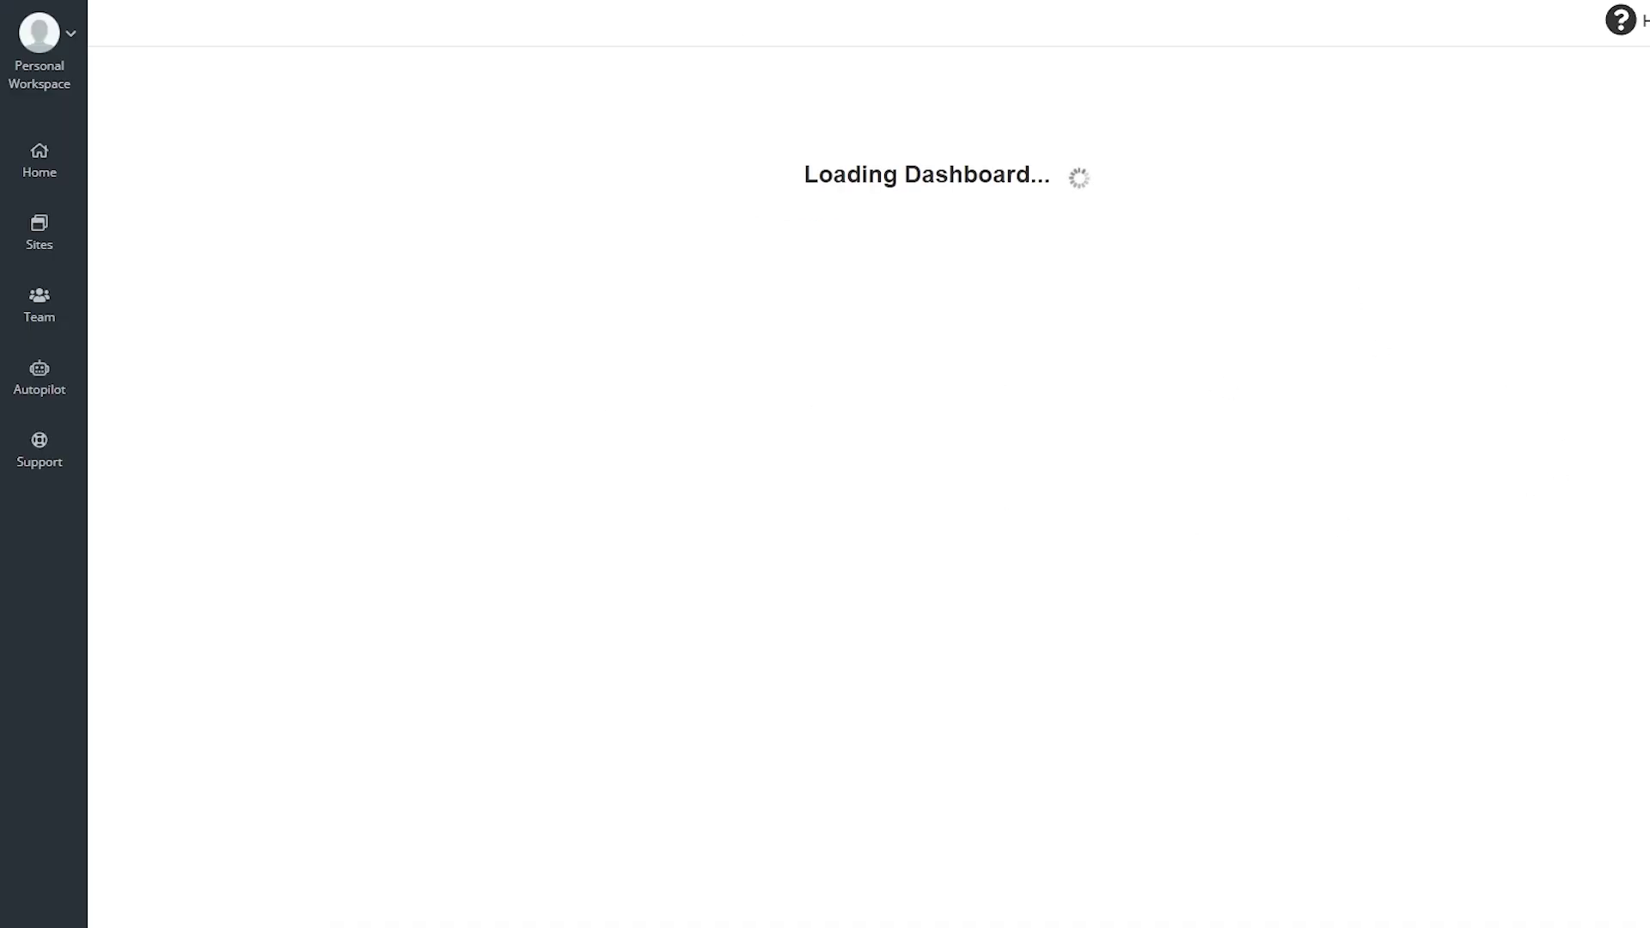
# Name the new Pantheon site houseofburgers after the GoDaddy domain and deploy it with the United States region
pyautogui.click(720, 265)
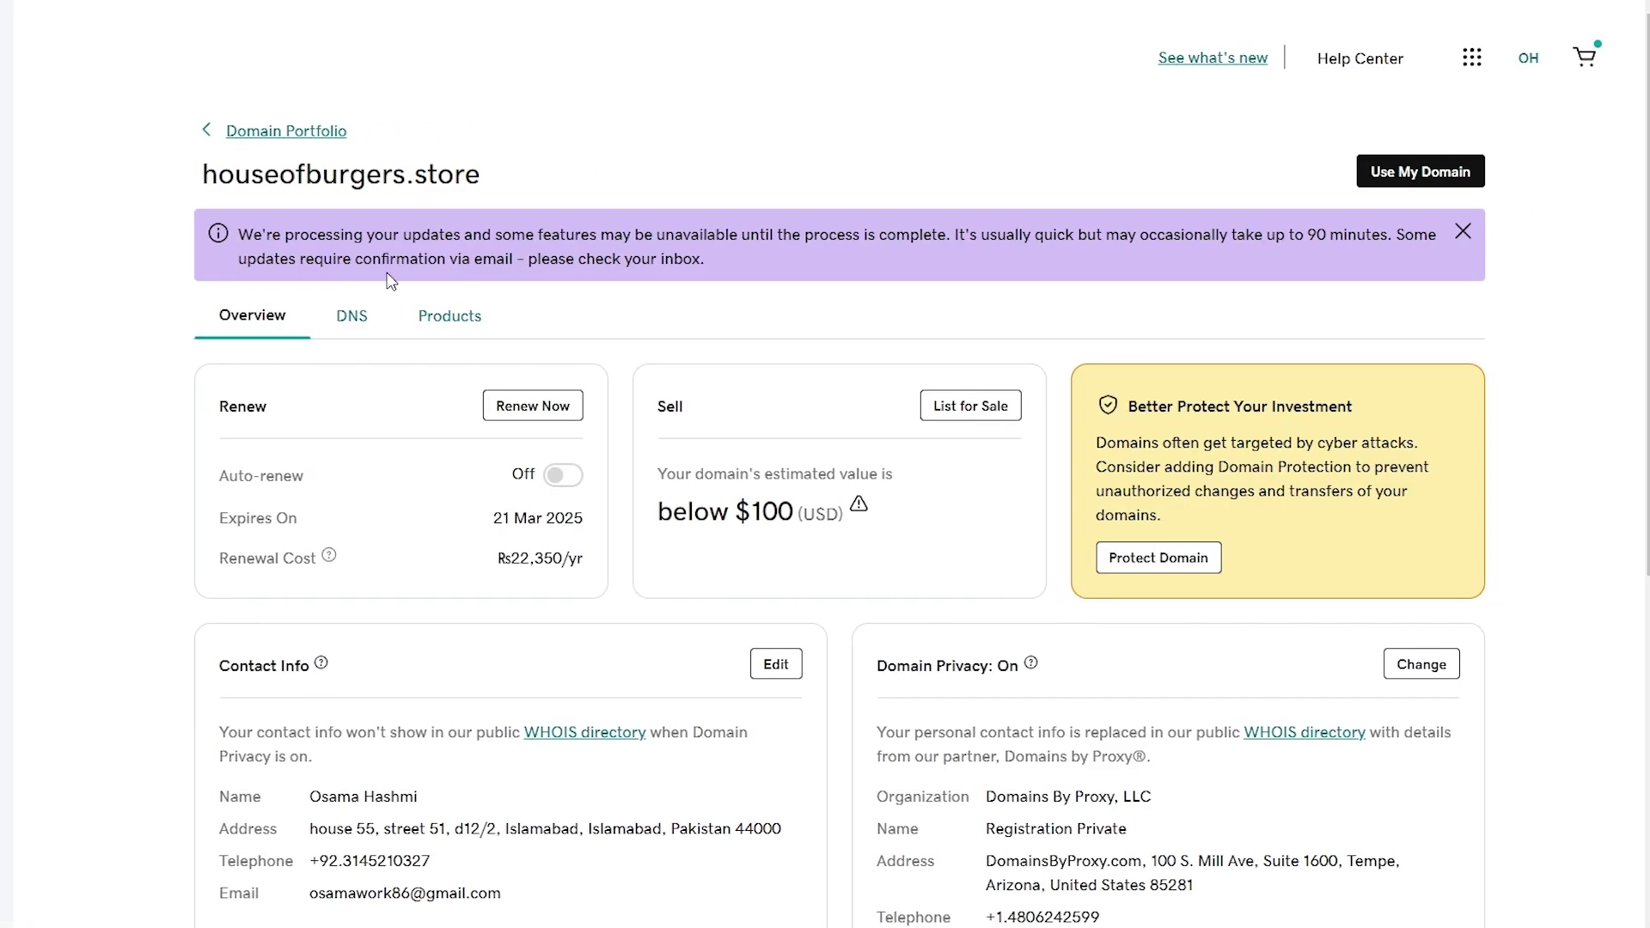
pyautogui.doubleClick(407, 175)
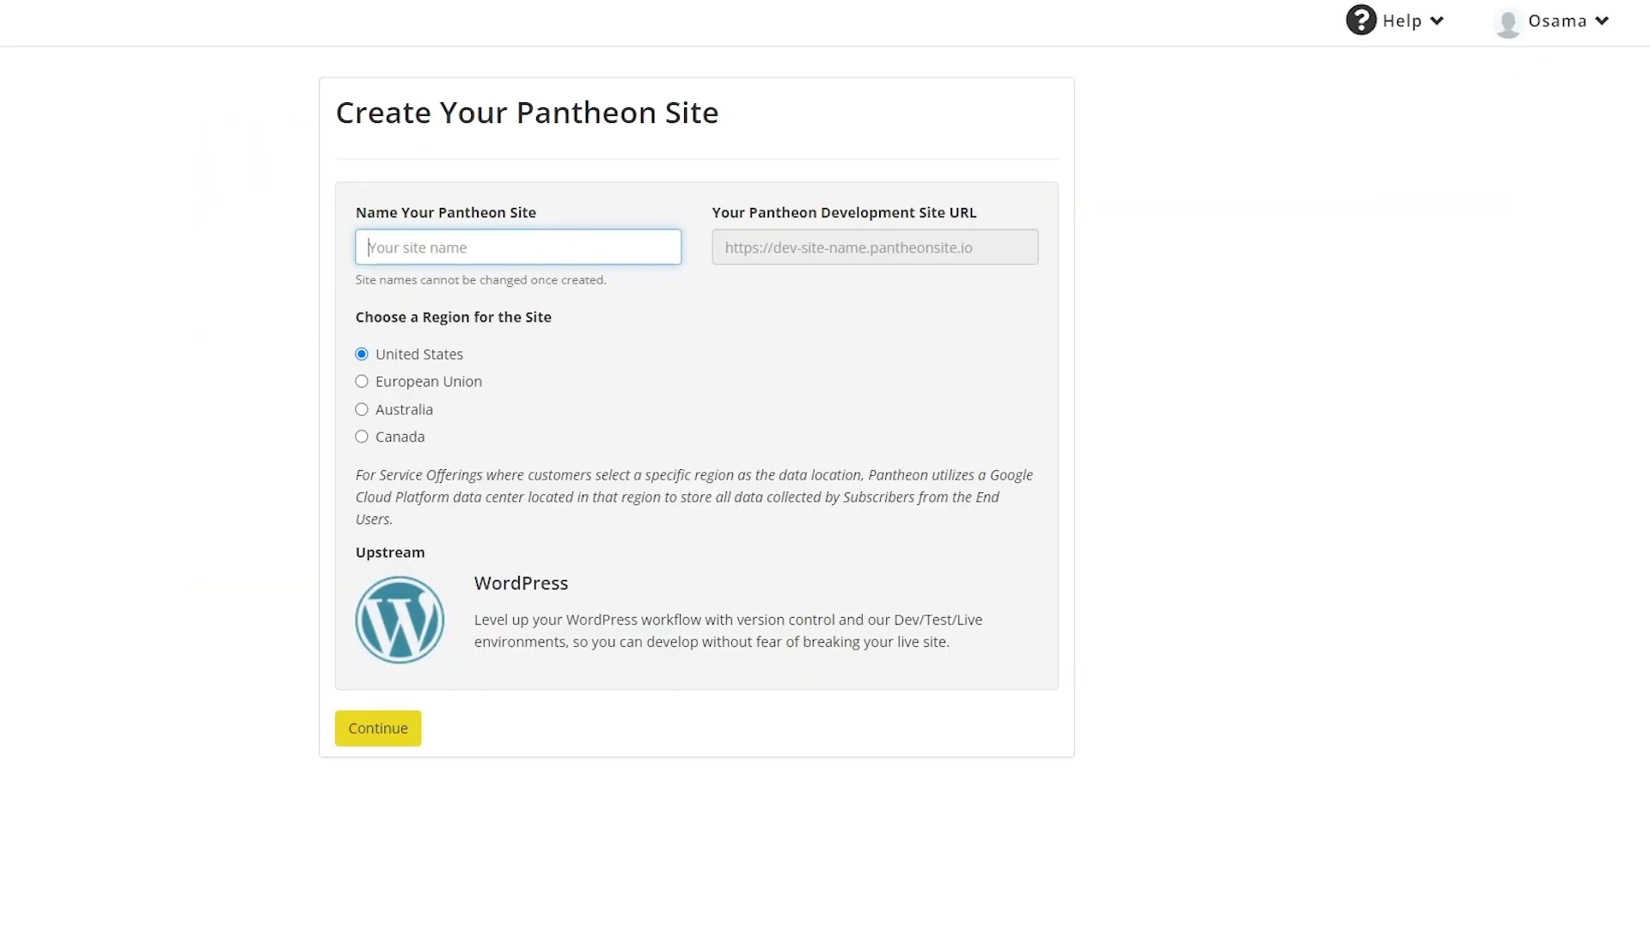
pyautogui.write('houseofburgers')
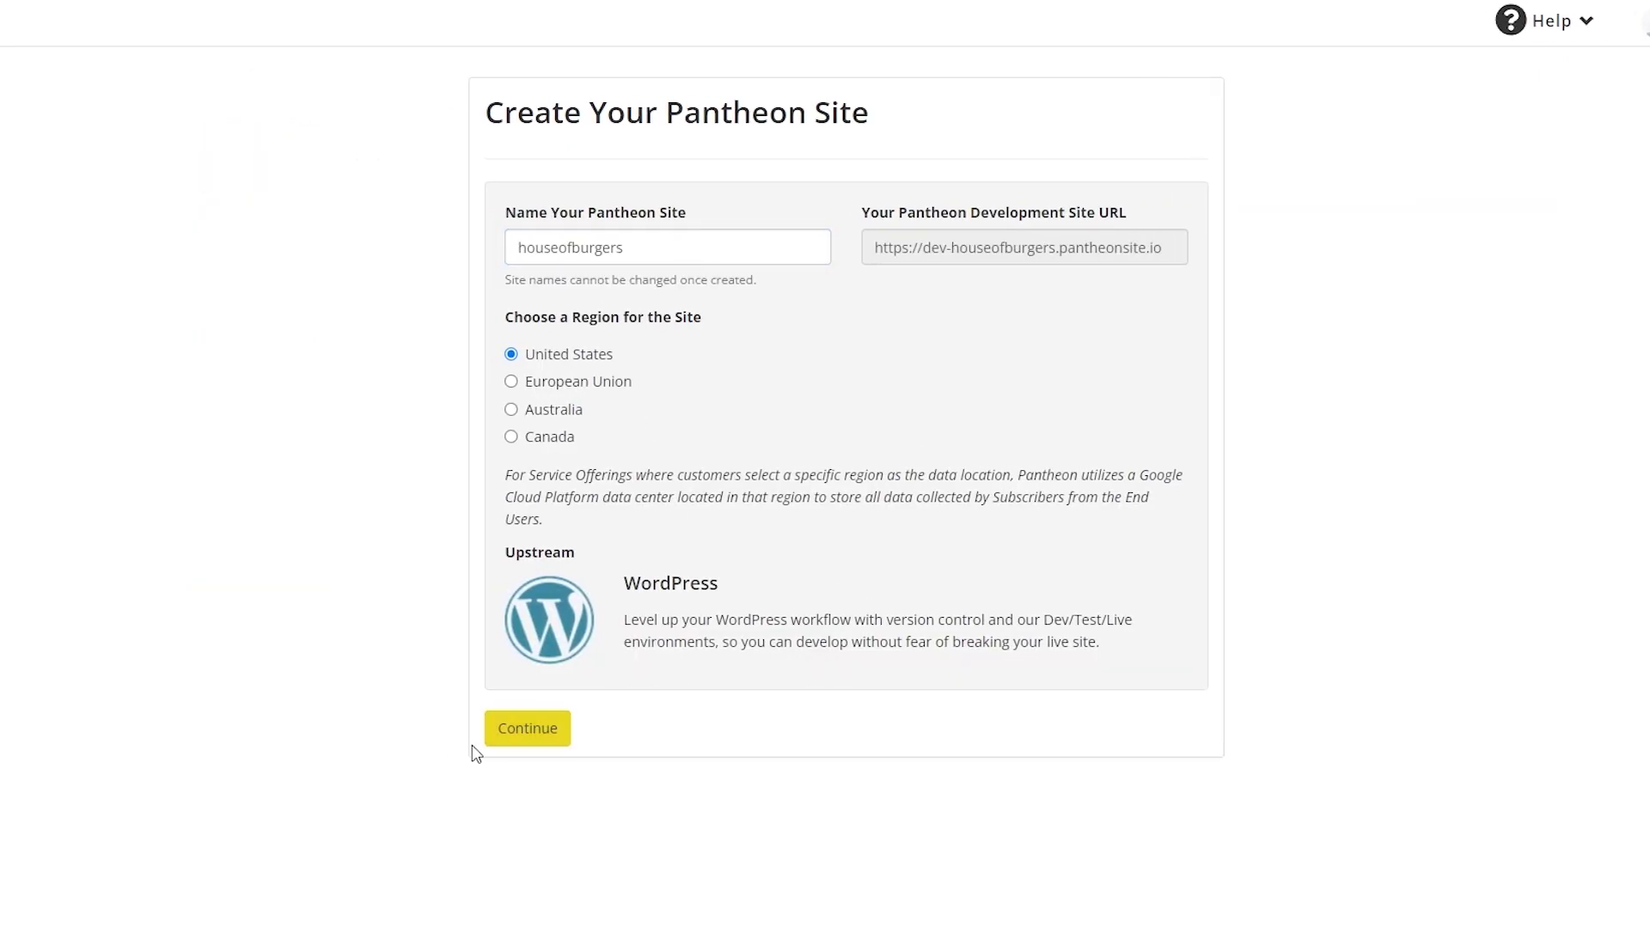
pyautogui.click(528, 731)
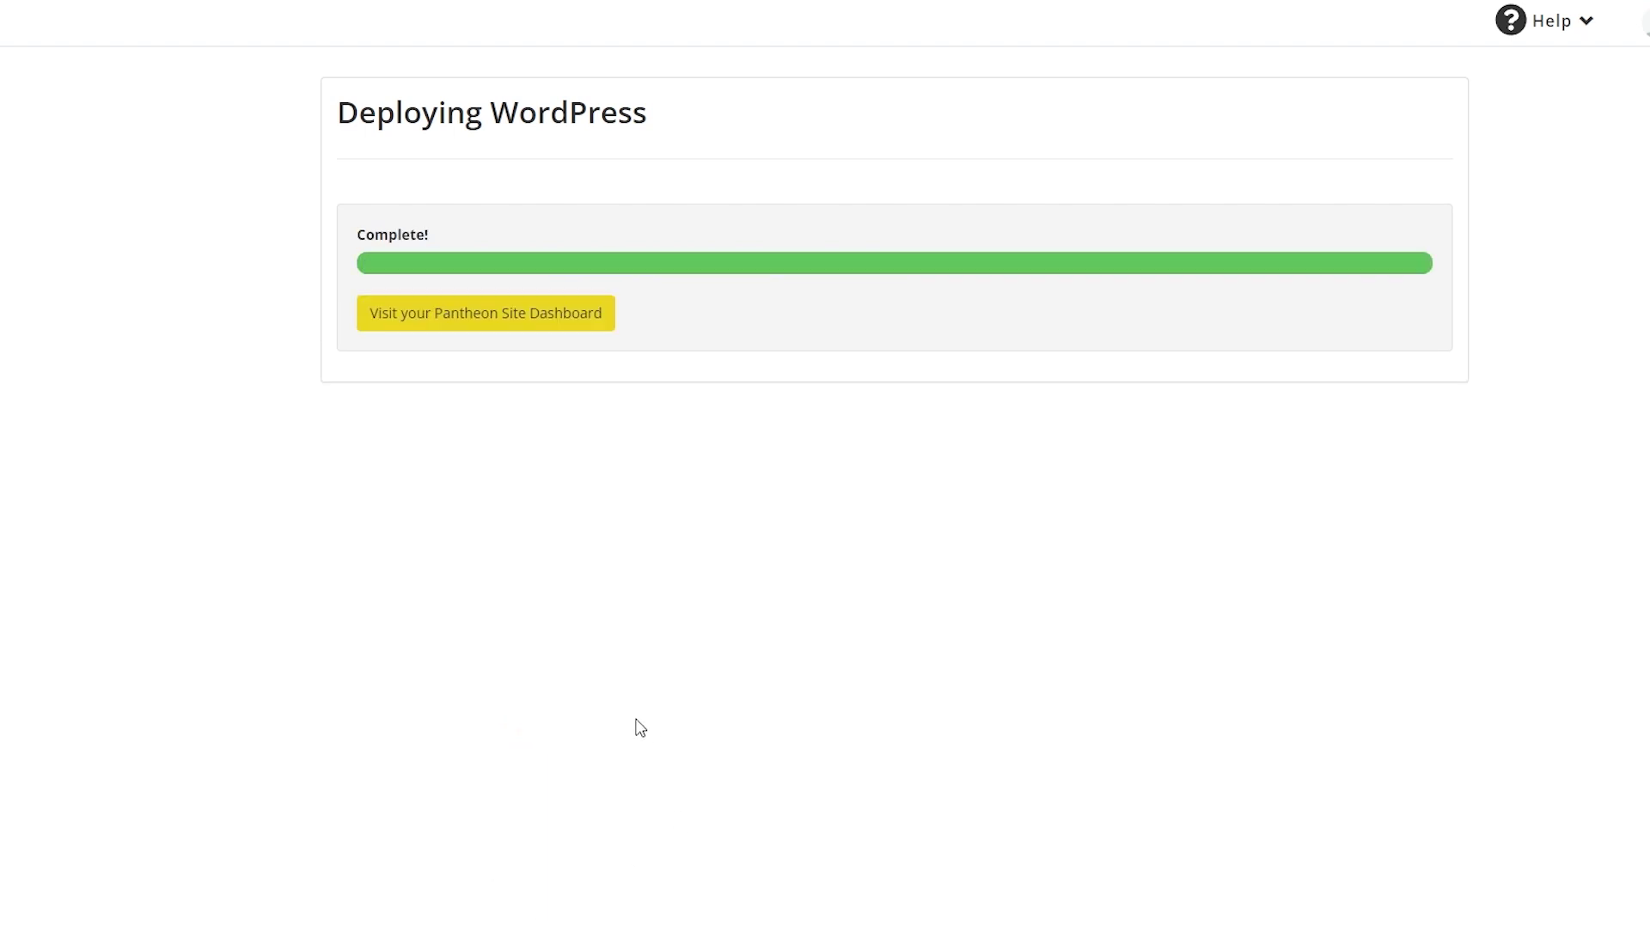
# Open the dashboard of houseofburgers, go to its site admin and accept English (United States) as the WordPress installation language
pyautogui.click(532, 307)
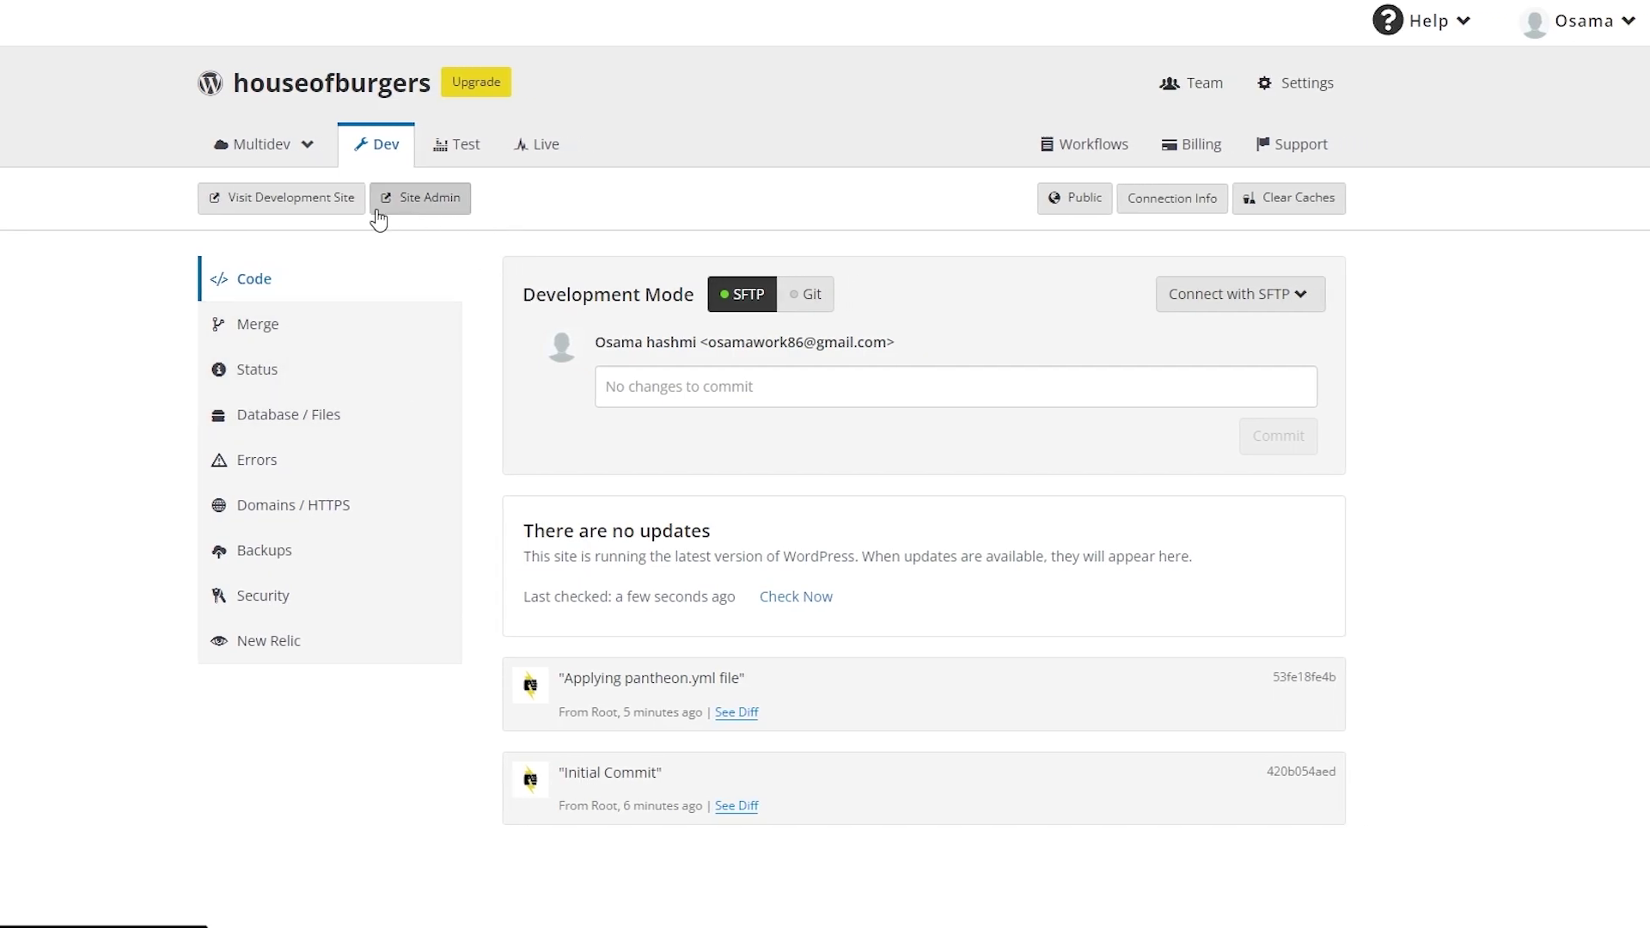
pyautogui.click(426, 212)
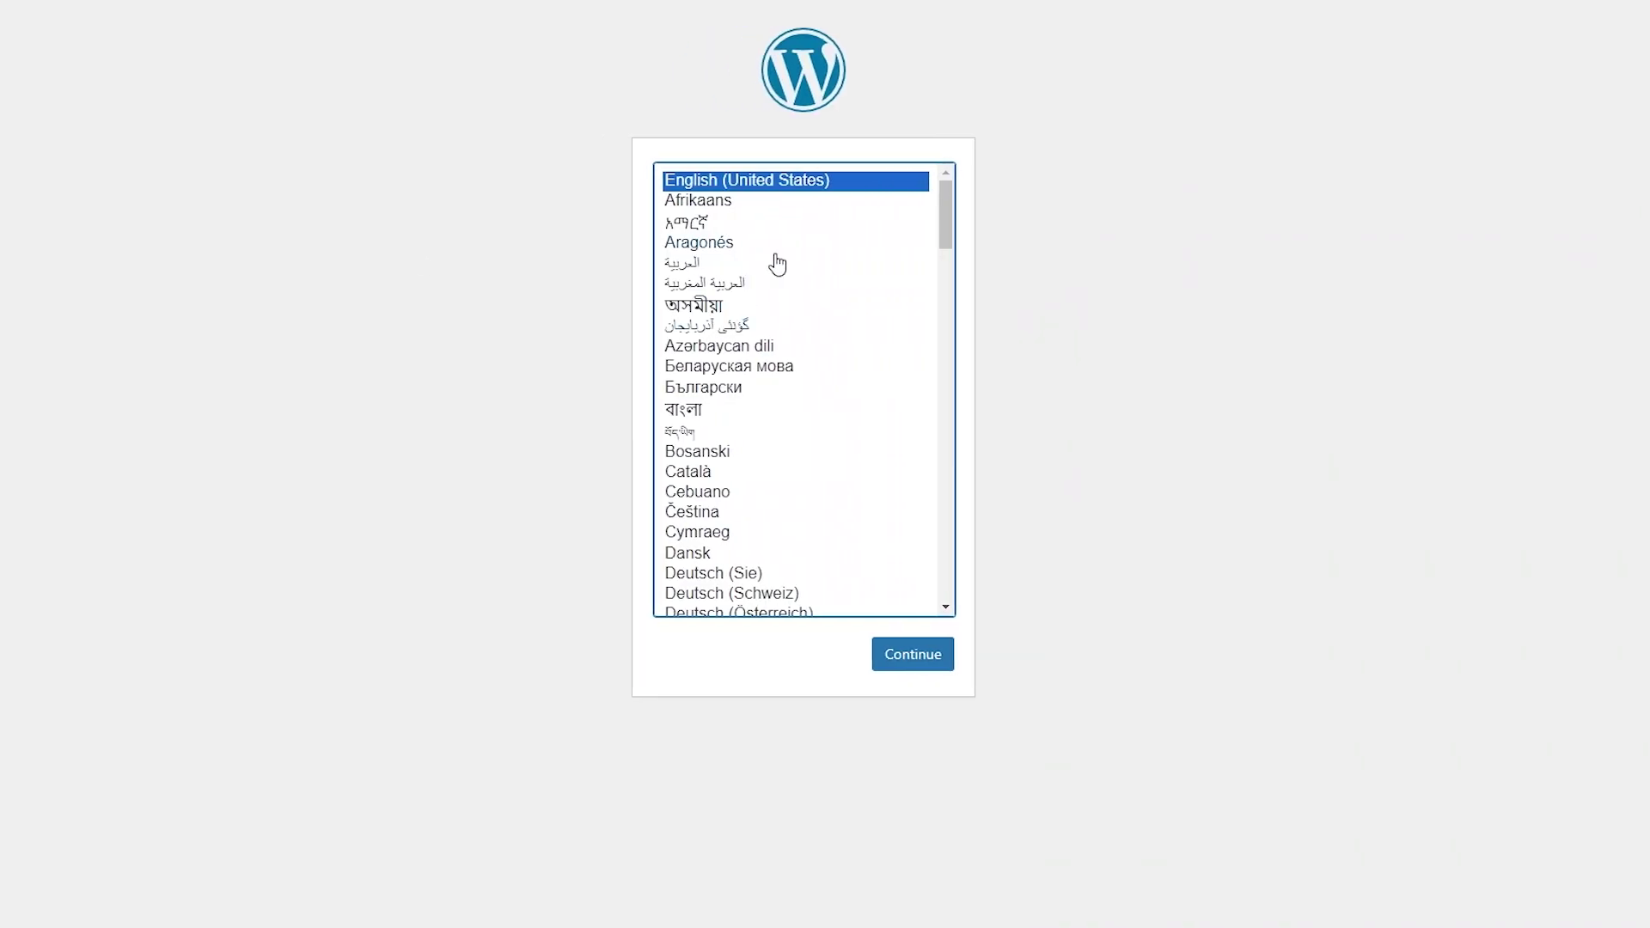
pyautogui.click(887, 673)
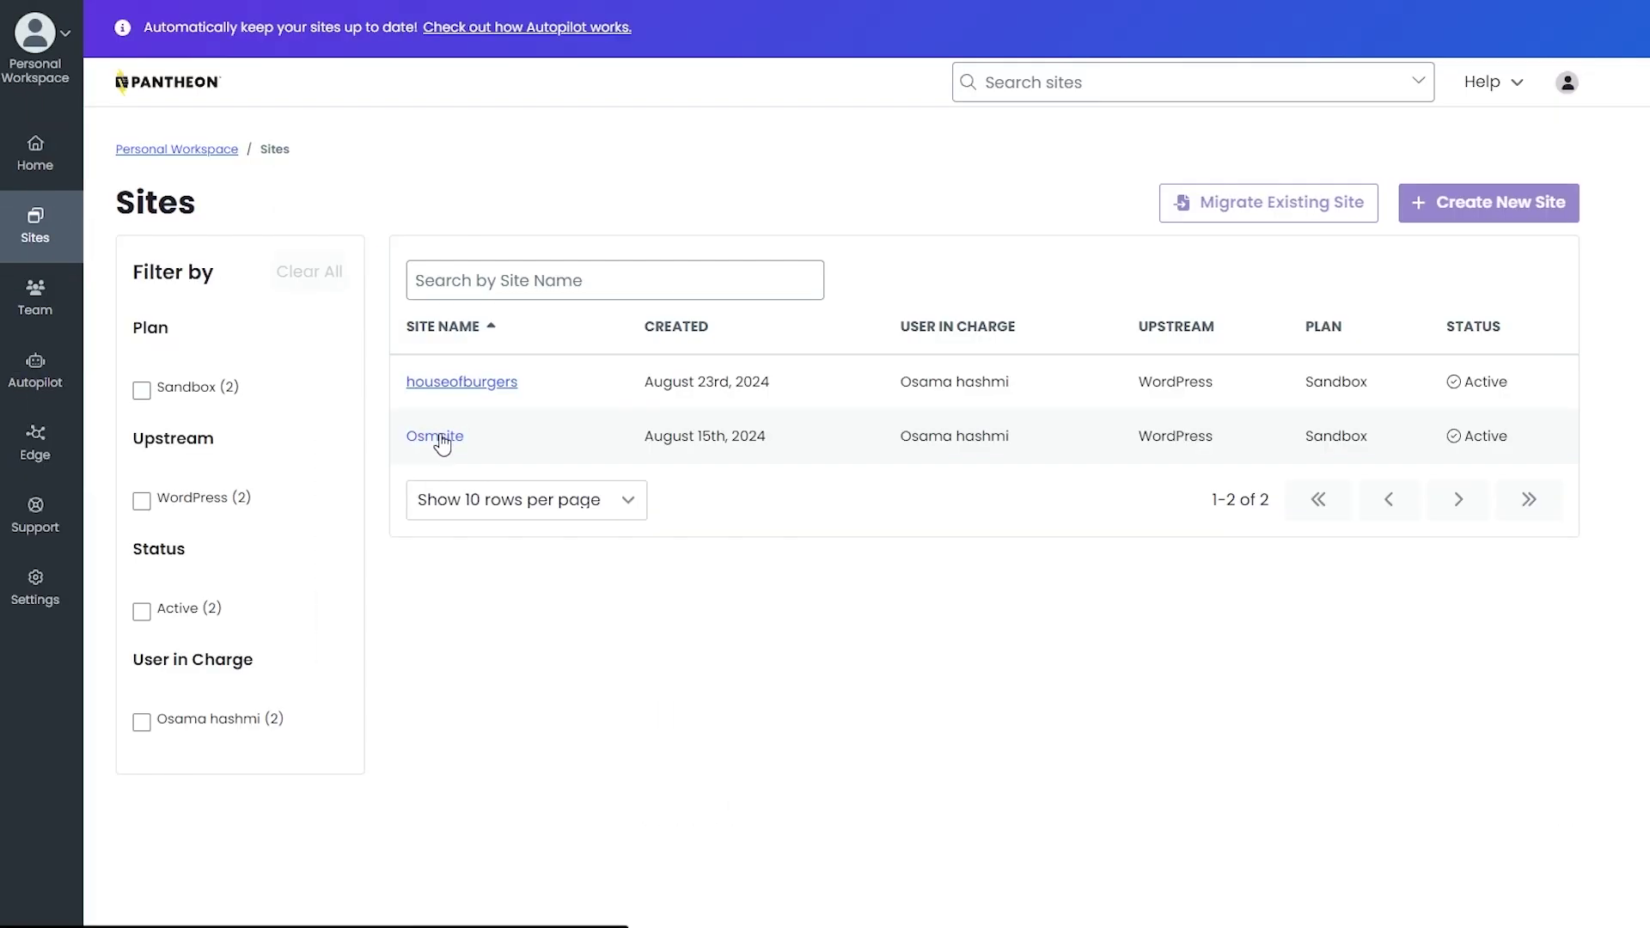
# Open the site Osmsite from the Pantheon site list and go to its WordPress dashboard
pyautogui.click(442, 439)
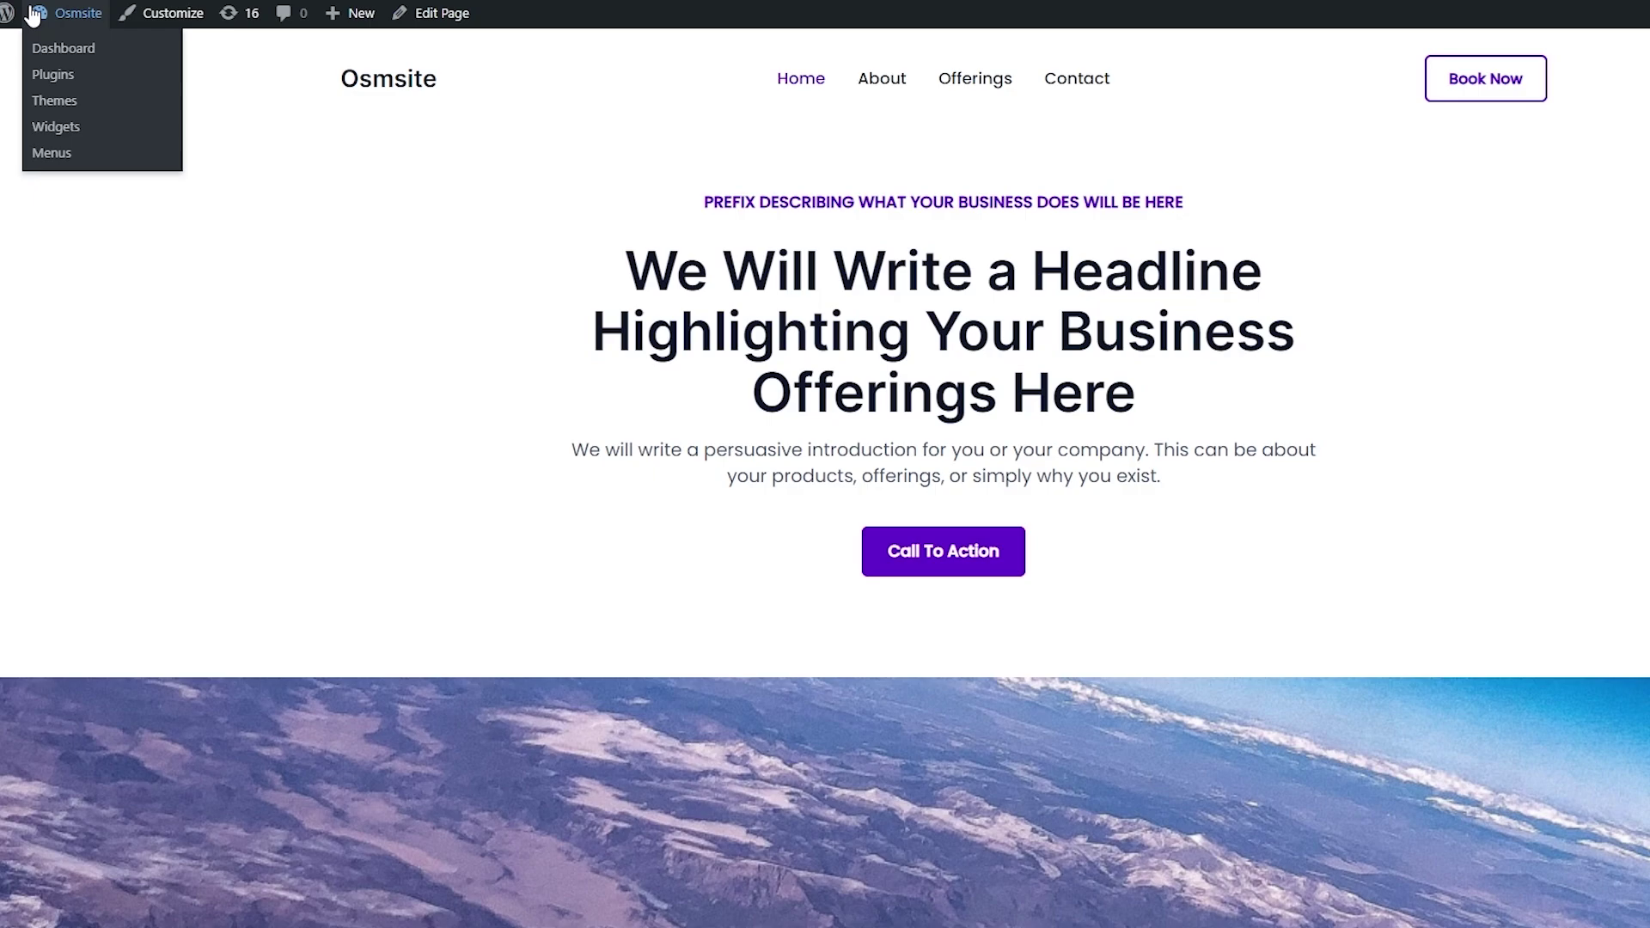
pyautogui.moveTo(4, 18)
pyautogui.click(54, 48)
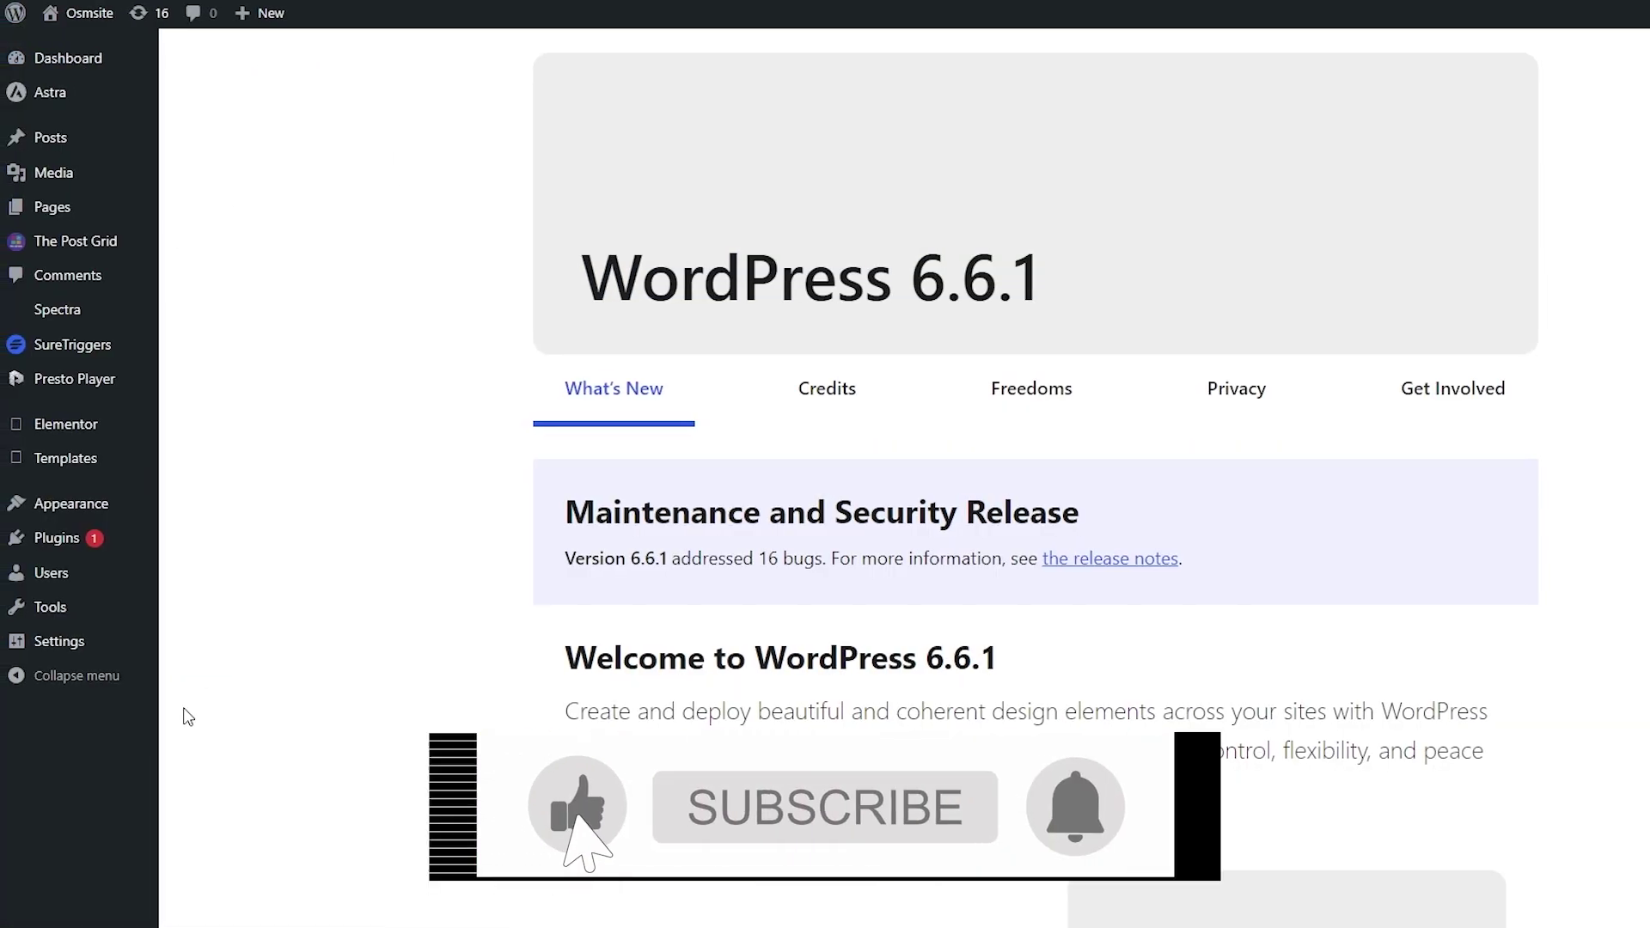
# Examine the WordPress Address (URL) in Osmsite's general settings
pyautogui.scroll(-5, 464, 507)
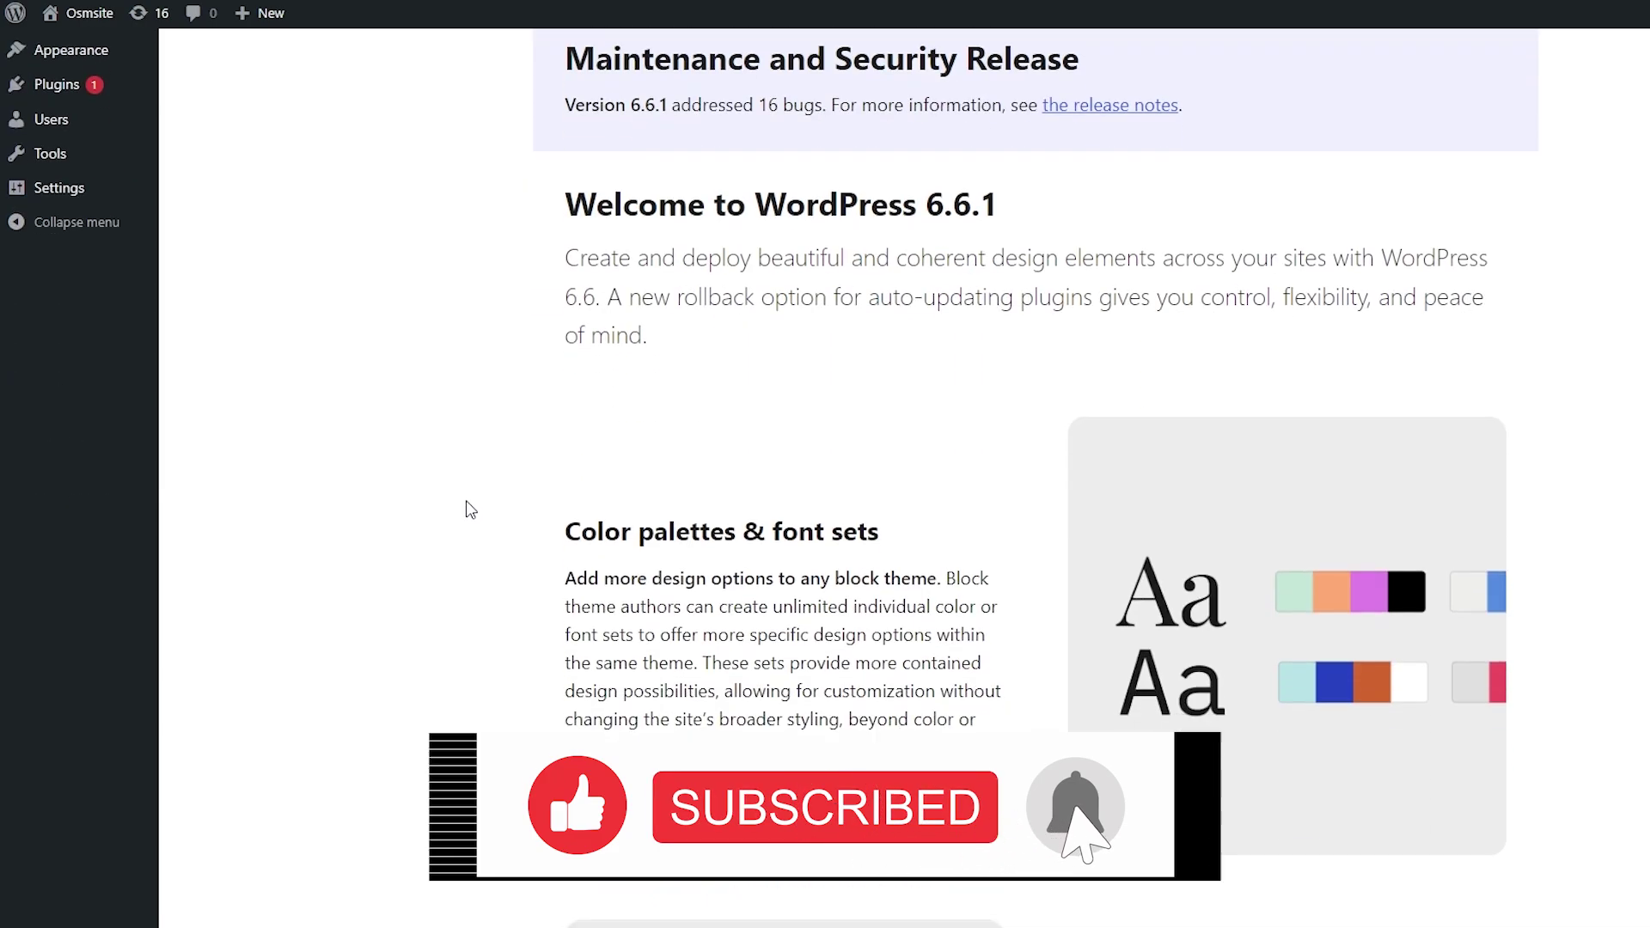
pyautogui.scroll(3, 268, 550)
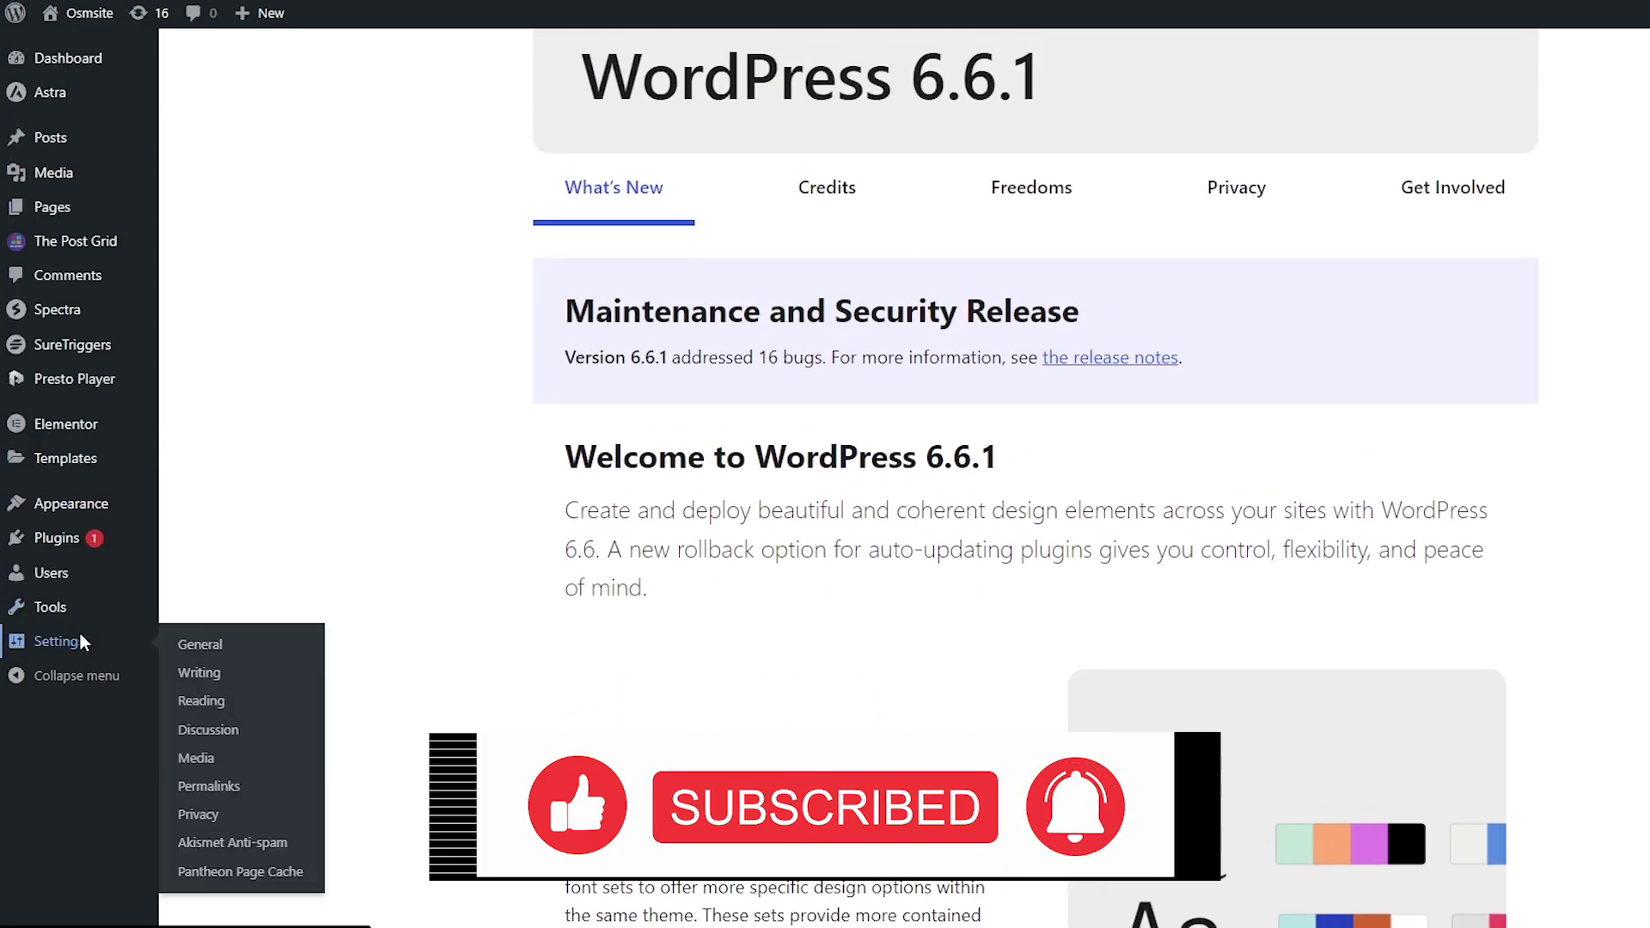
pyautogui.click(80, 642)
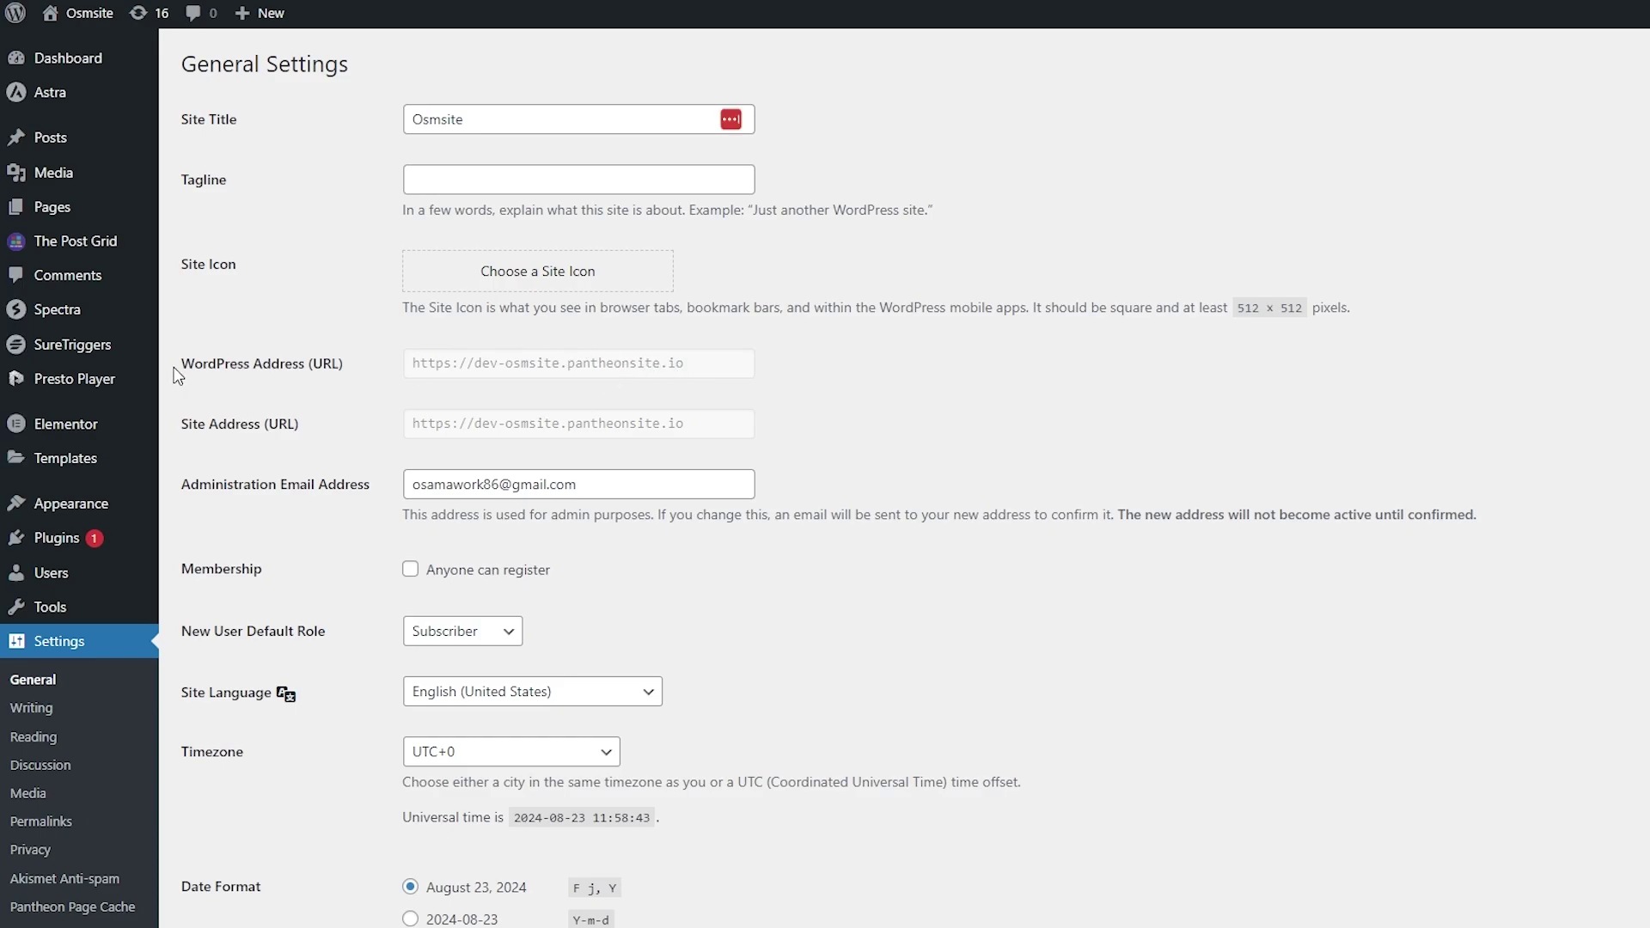
pyautogui.moveTo(443, 364); pyautogui.dragTo(720, 369)
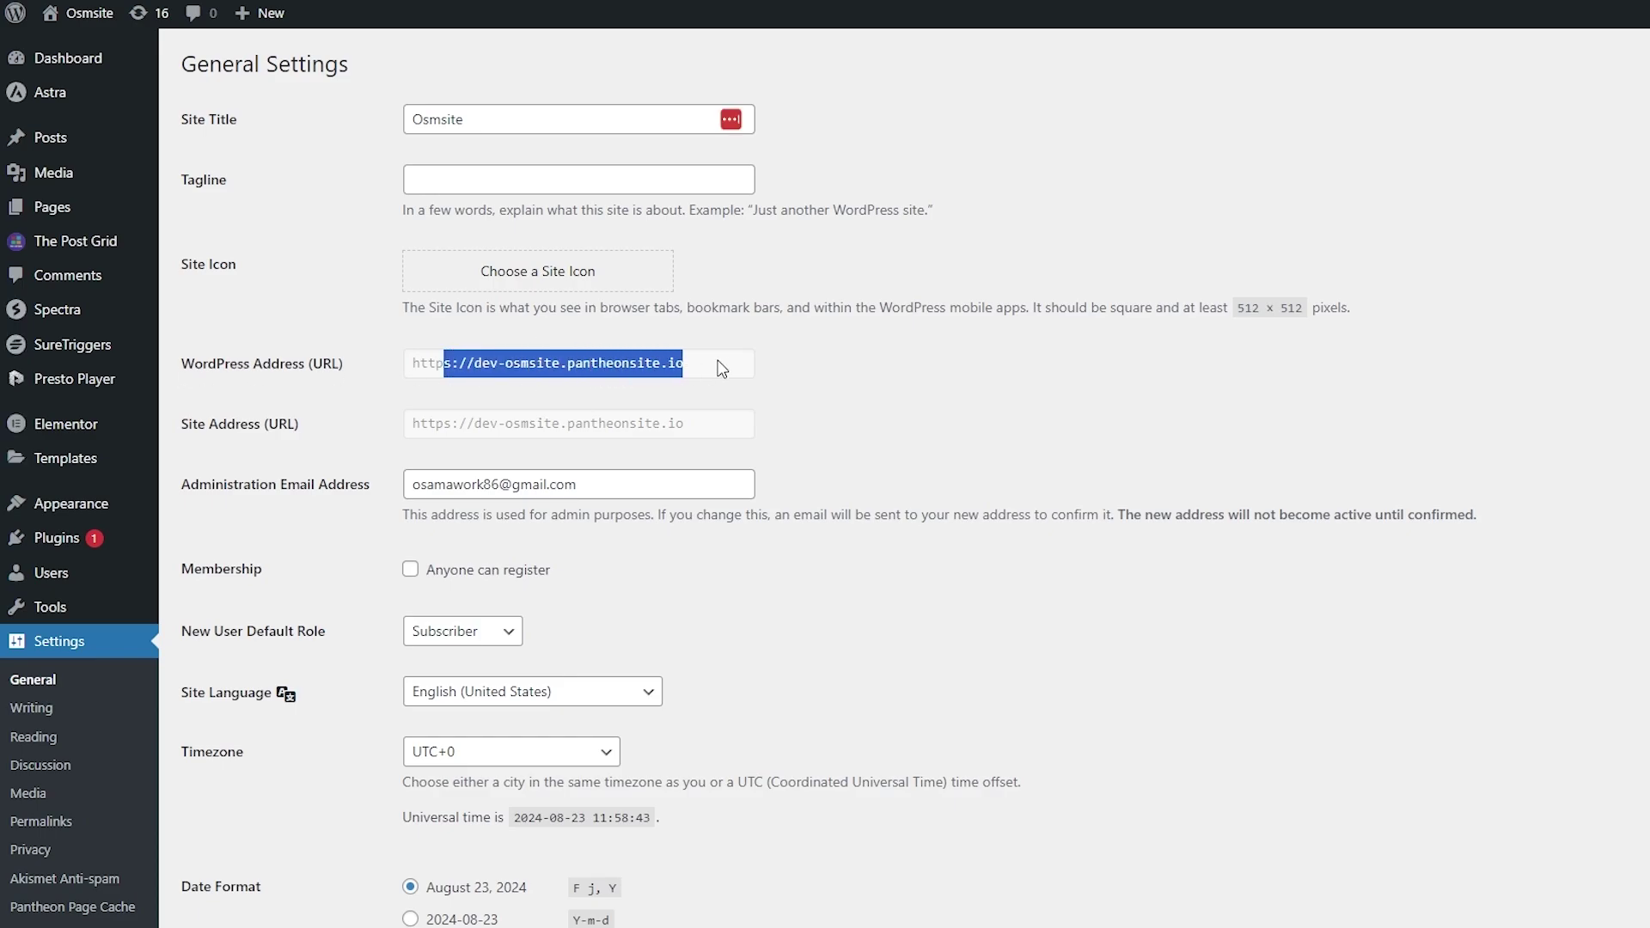
pyautogui.click(861, 369)
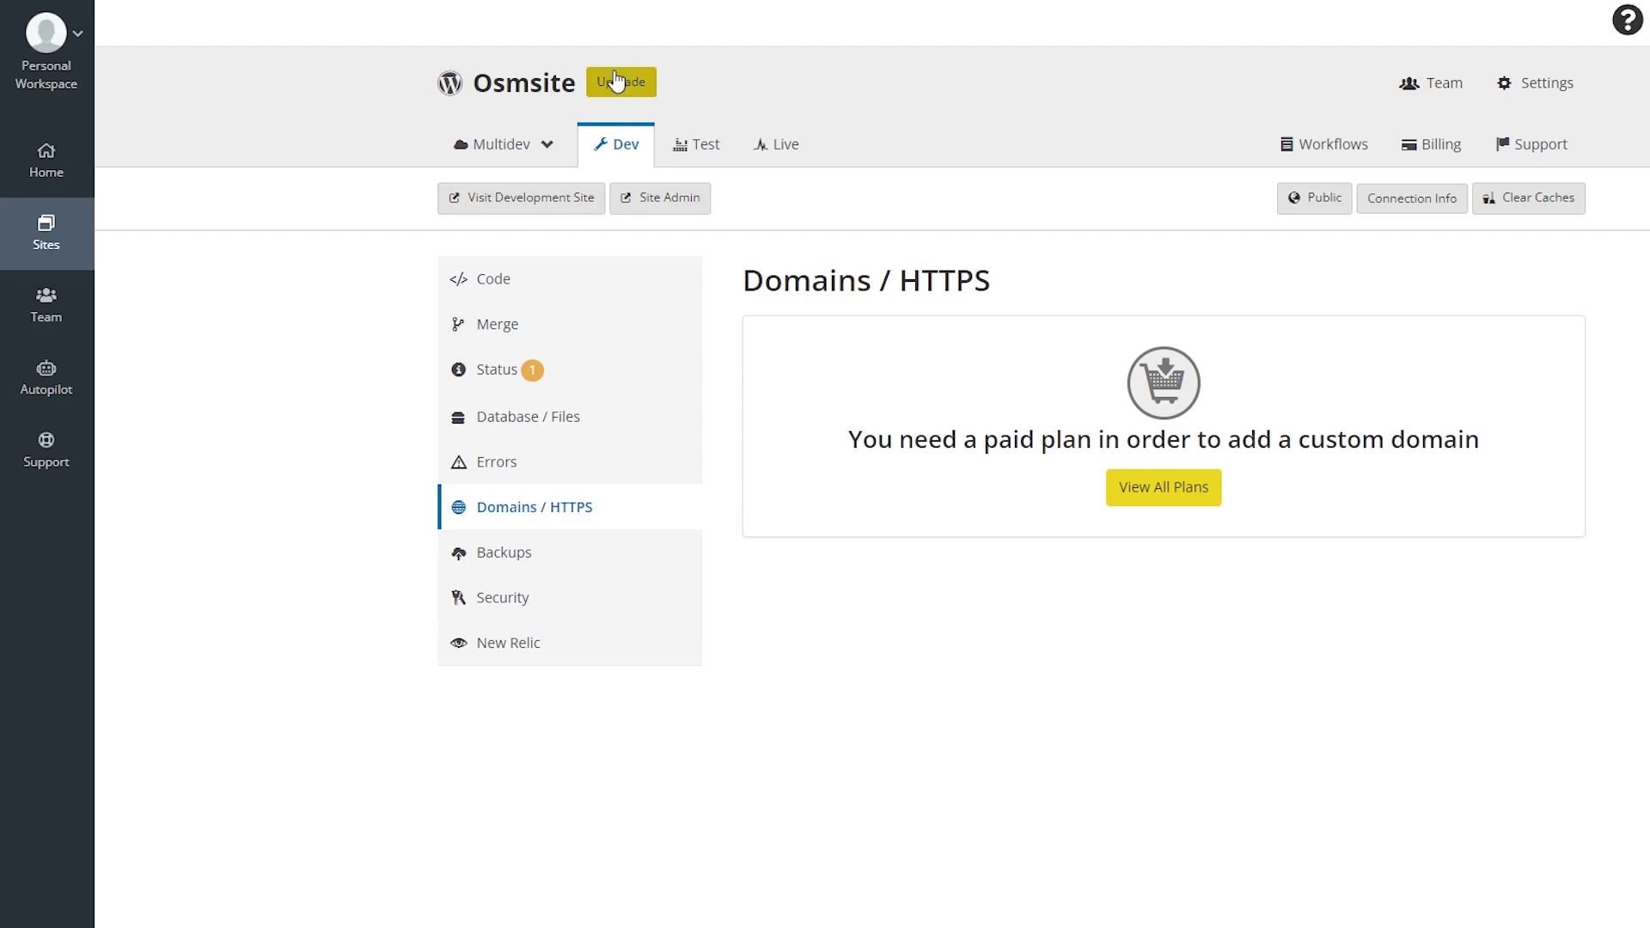
# Examine the paid plans for adding a custom domain to Osmsite on Pantheon, then close the plan overview
pyautogui.click(508, 514)
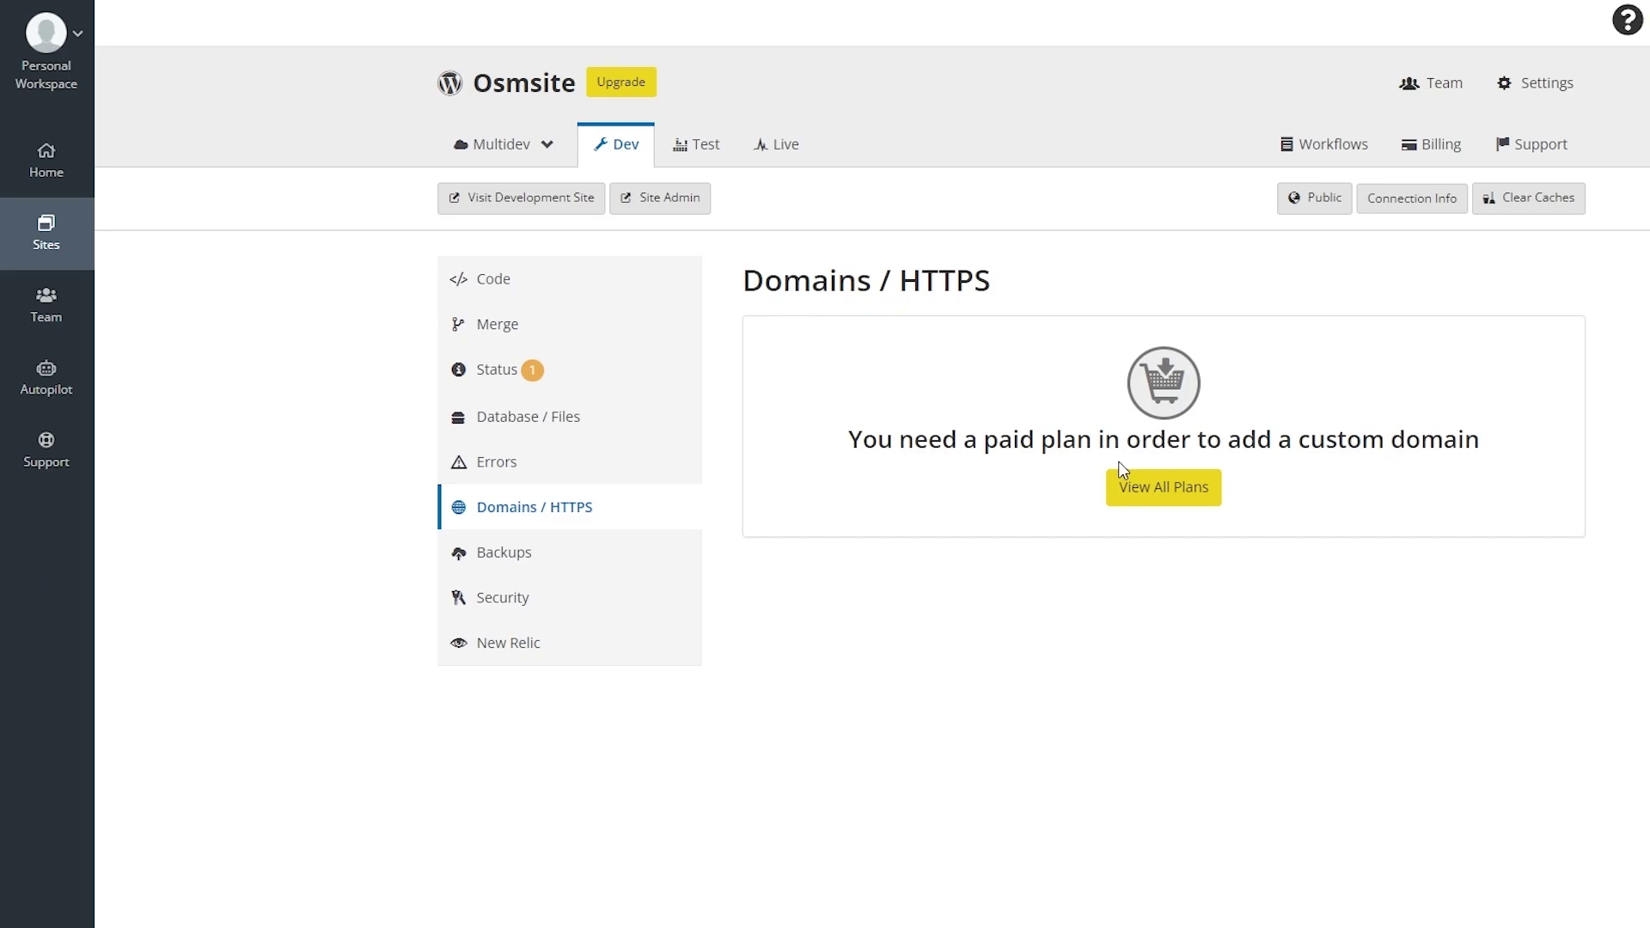
pyautogui.click(1161, 494)
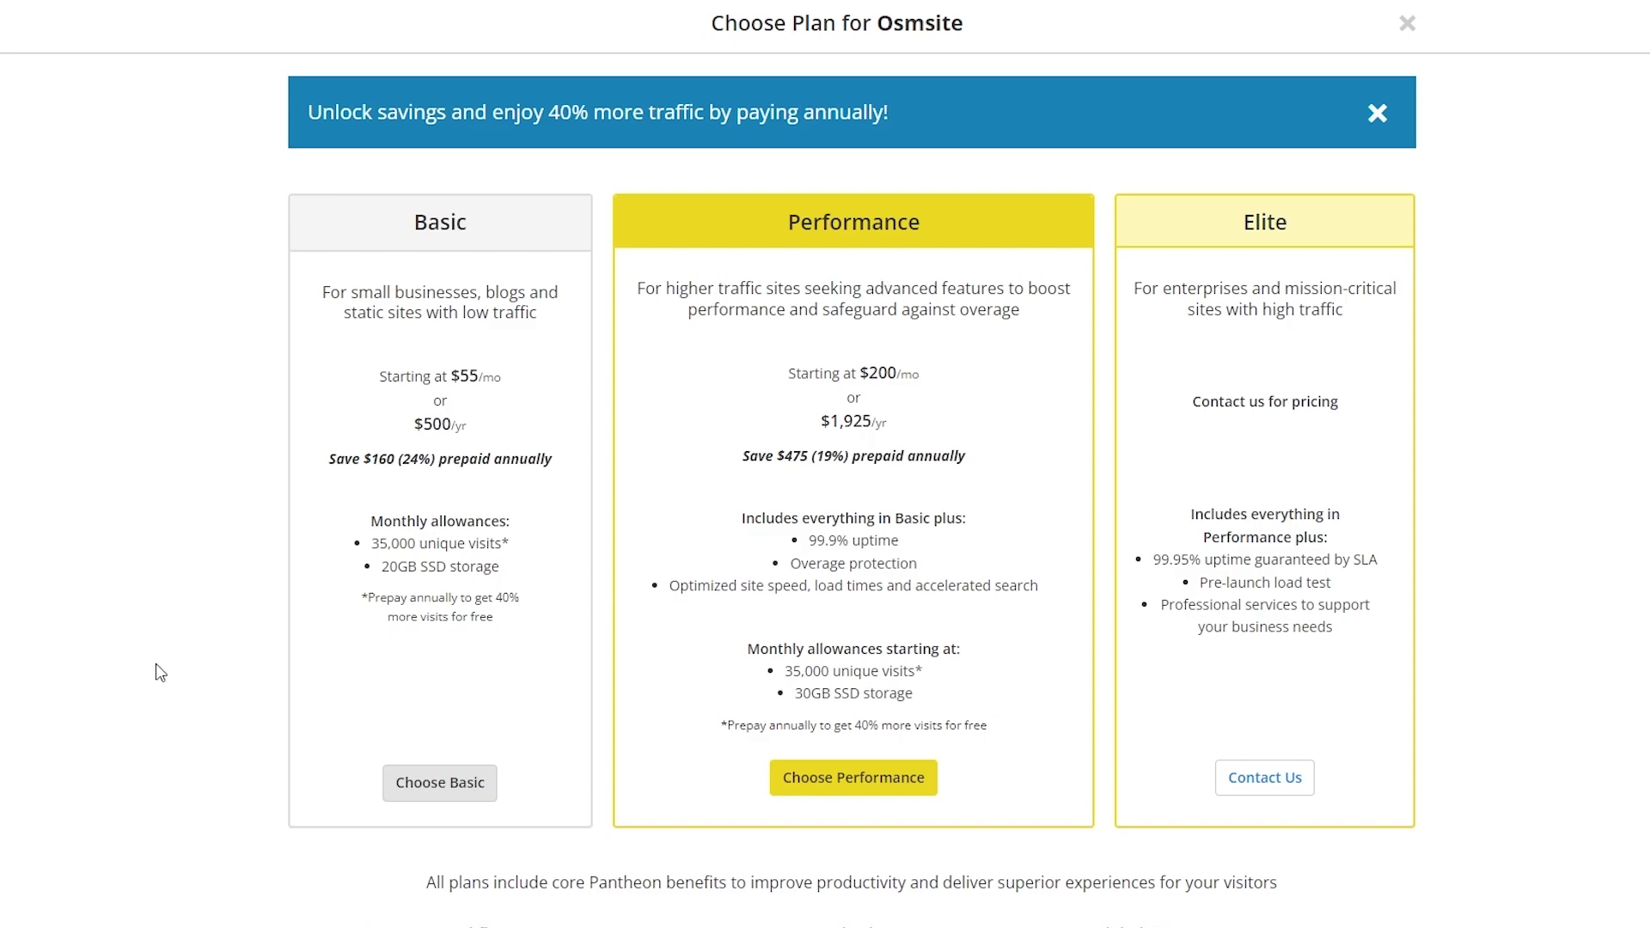
pyautogui.scroll(-5, 158, 656)
pyautogui.scroll(5, 1333, 190)
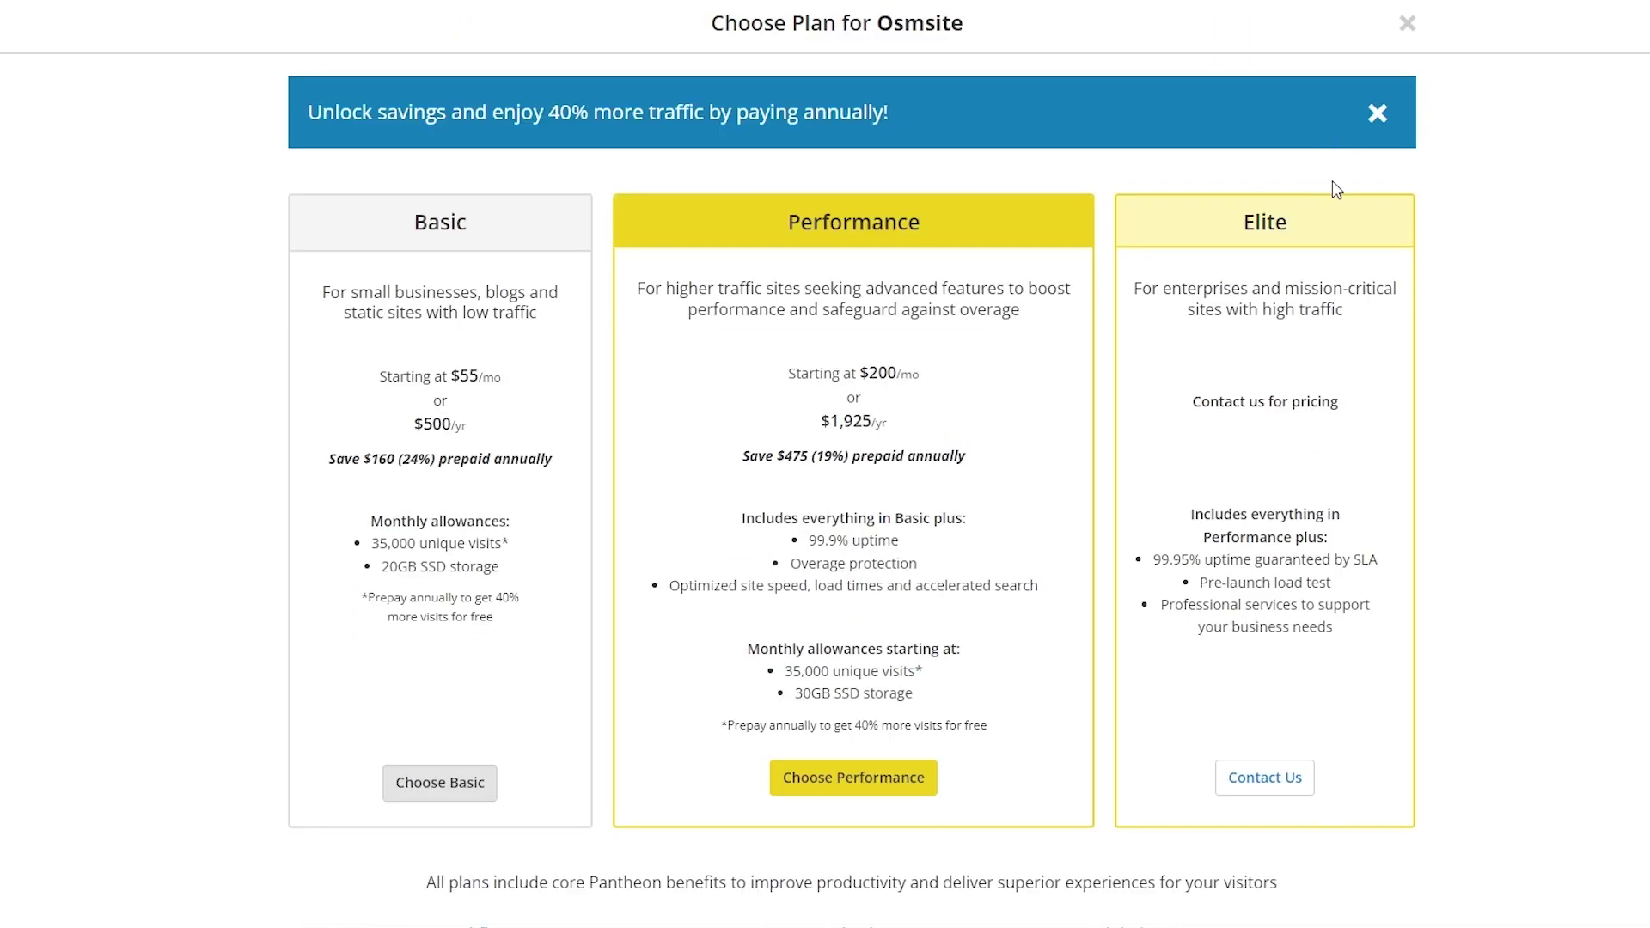
pyautogui.click(1376, 115)
pyautogui.click(1406, 23)
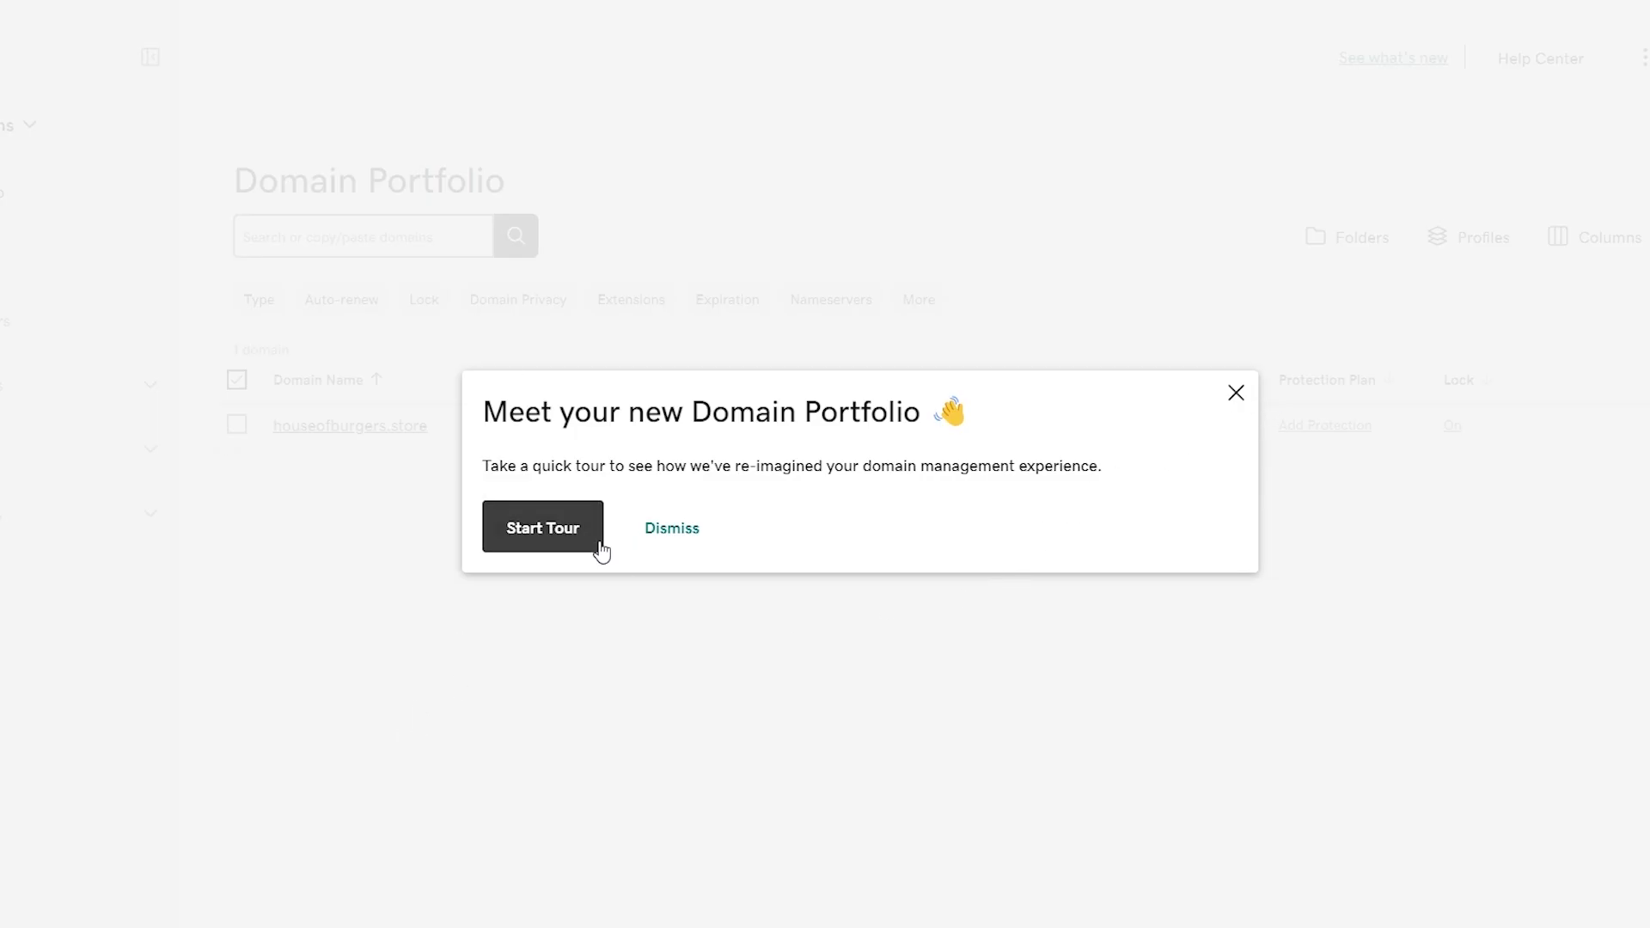
# Dismiss the Domain Portfolio tour on GoDaddy and open the account's My Products page
pyautogui.click(689, 527)
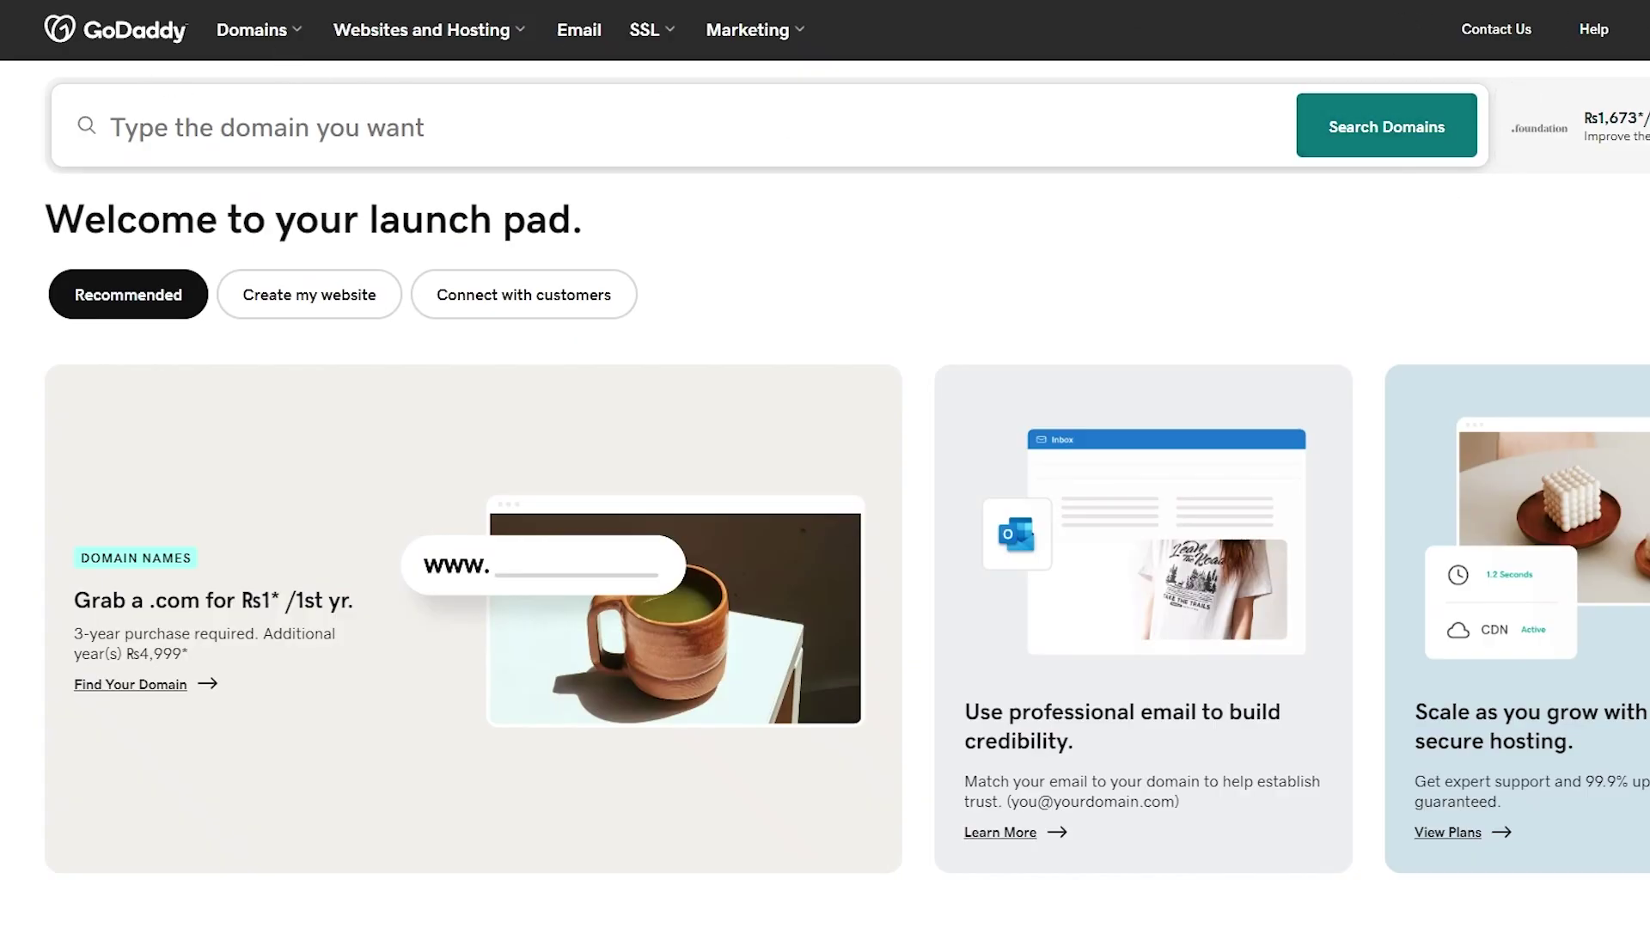
pyautogui.click(1525, 30)
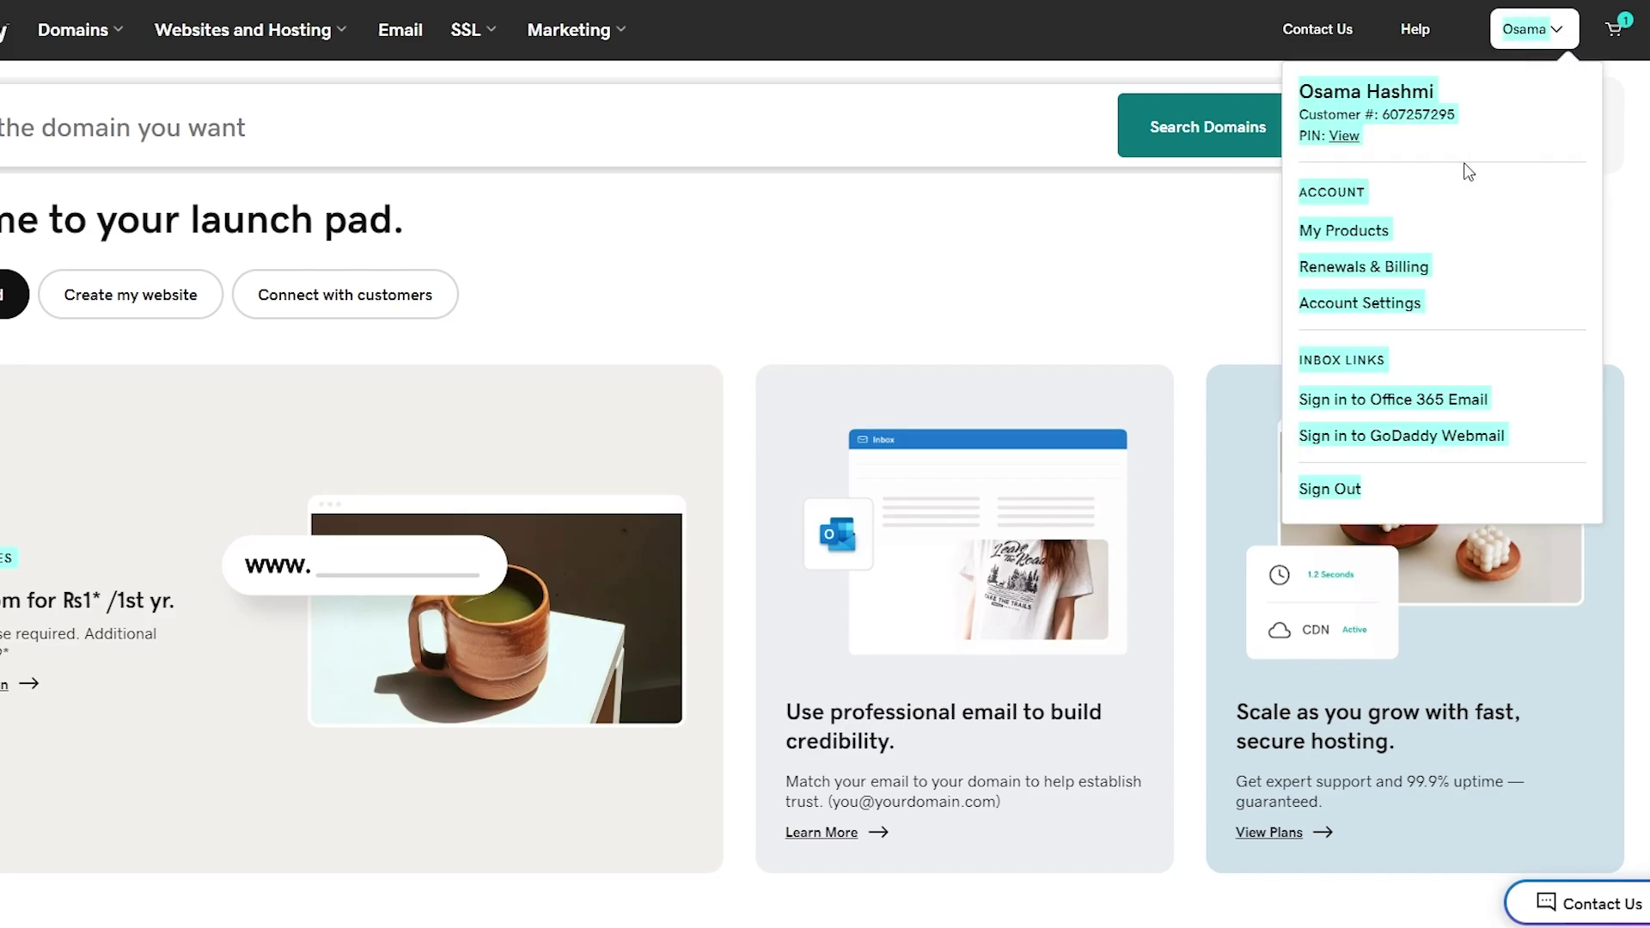
pyautogui.click(1333, 204)
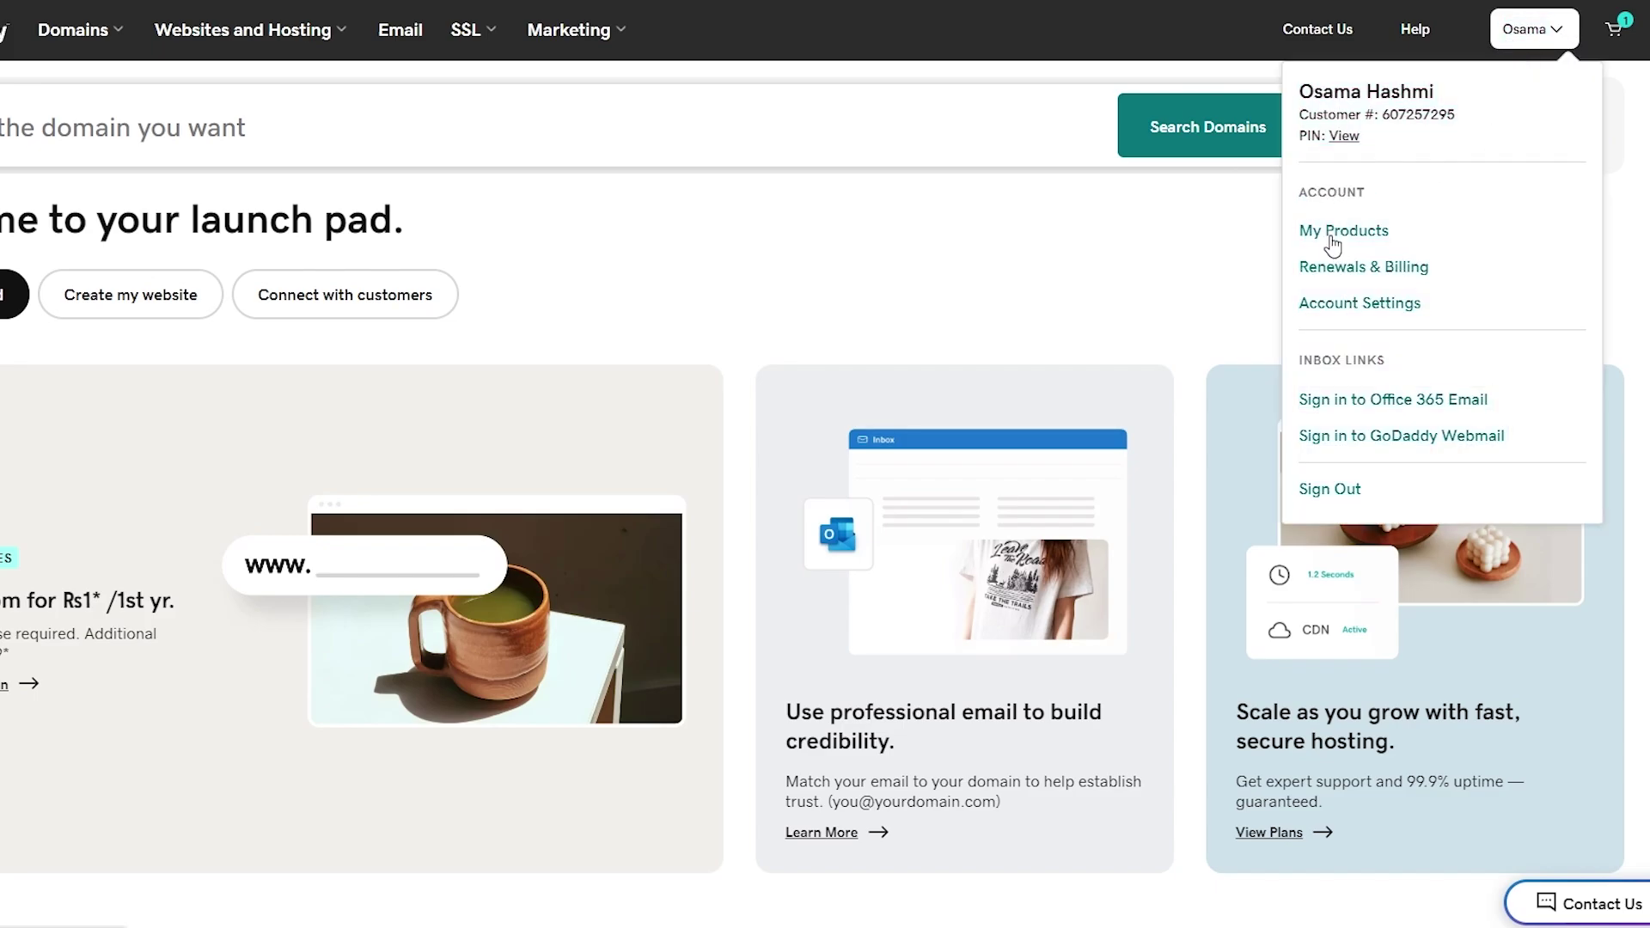
pyautogui.click(1334, 232)
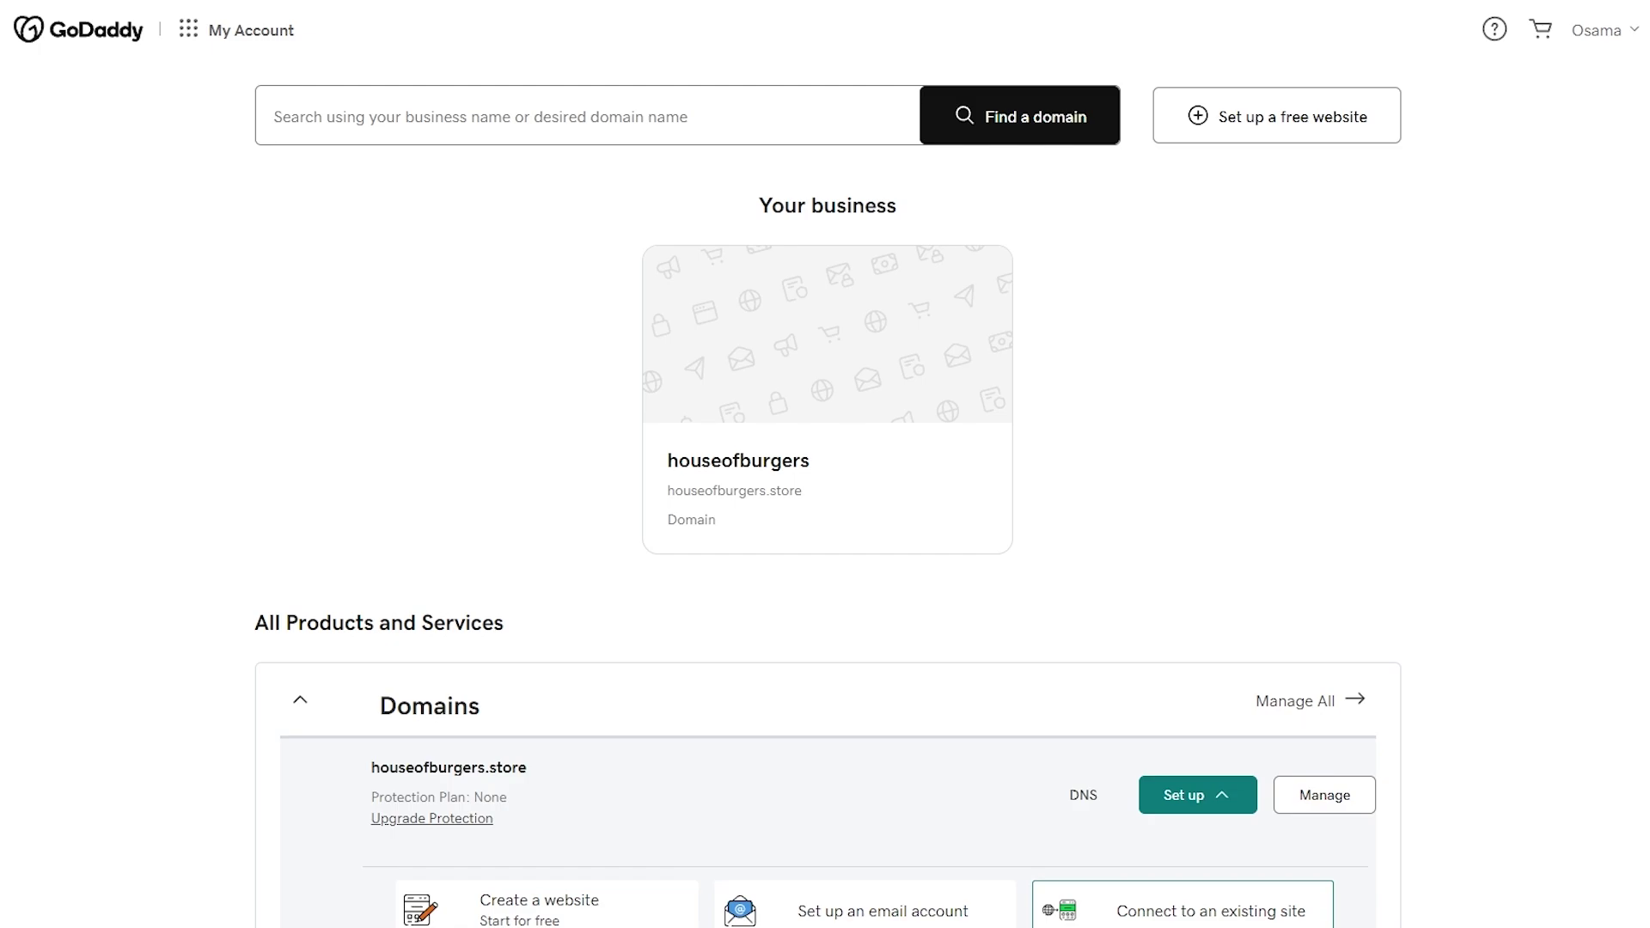
# Start connecting houseofburgers.store to an existing site, choosing WordPress as the domain destination
pyautogui.scroll(-3, 1186, 652)
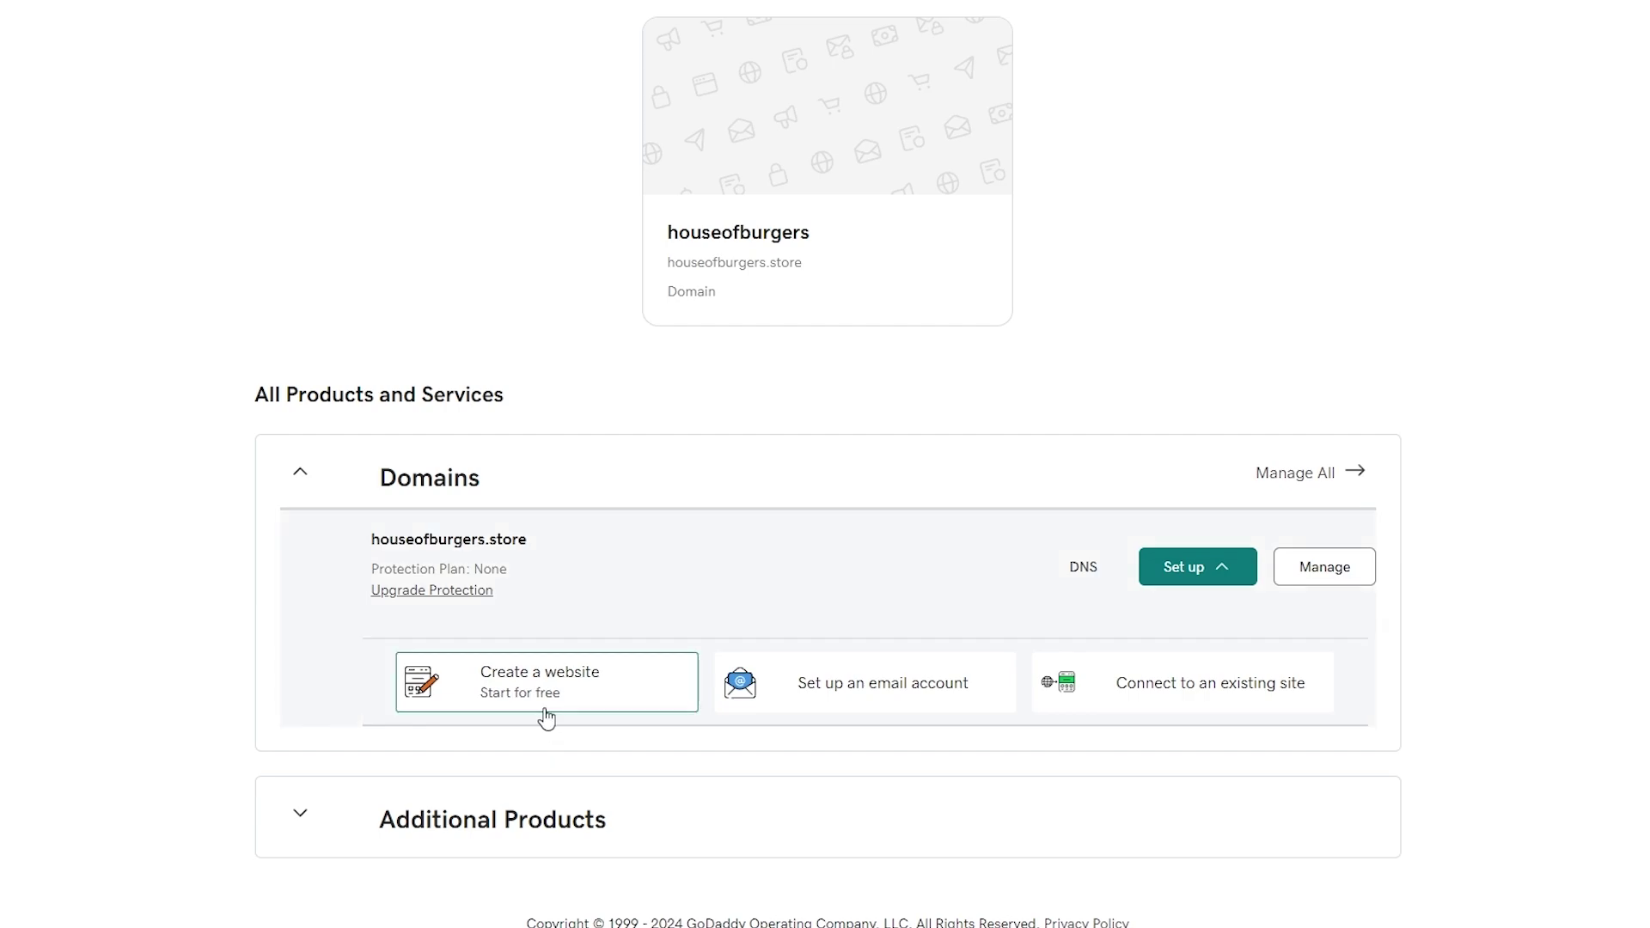
pyautogui.click(1148, 703)
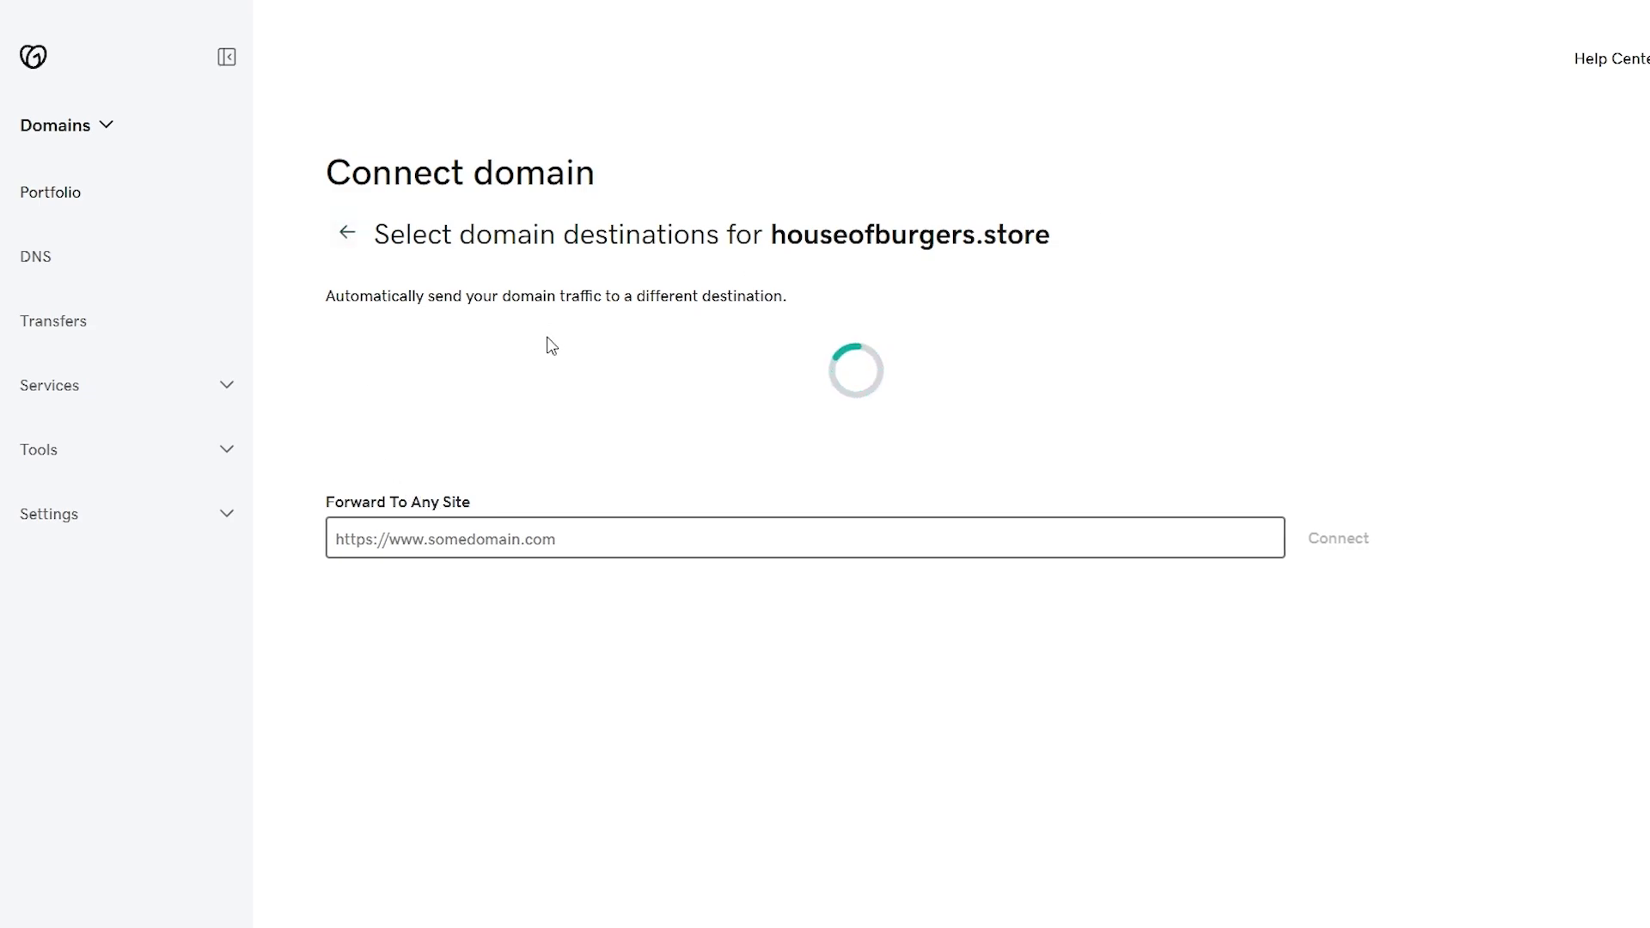
pyautogui.scroll(-2, 1116, 457)
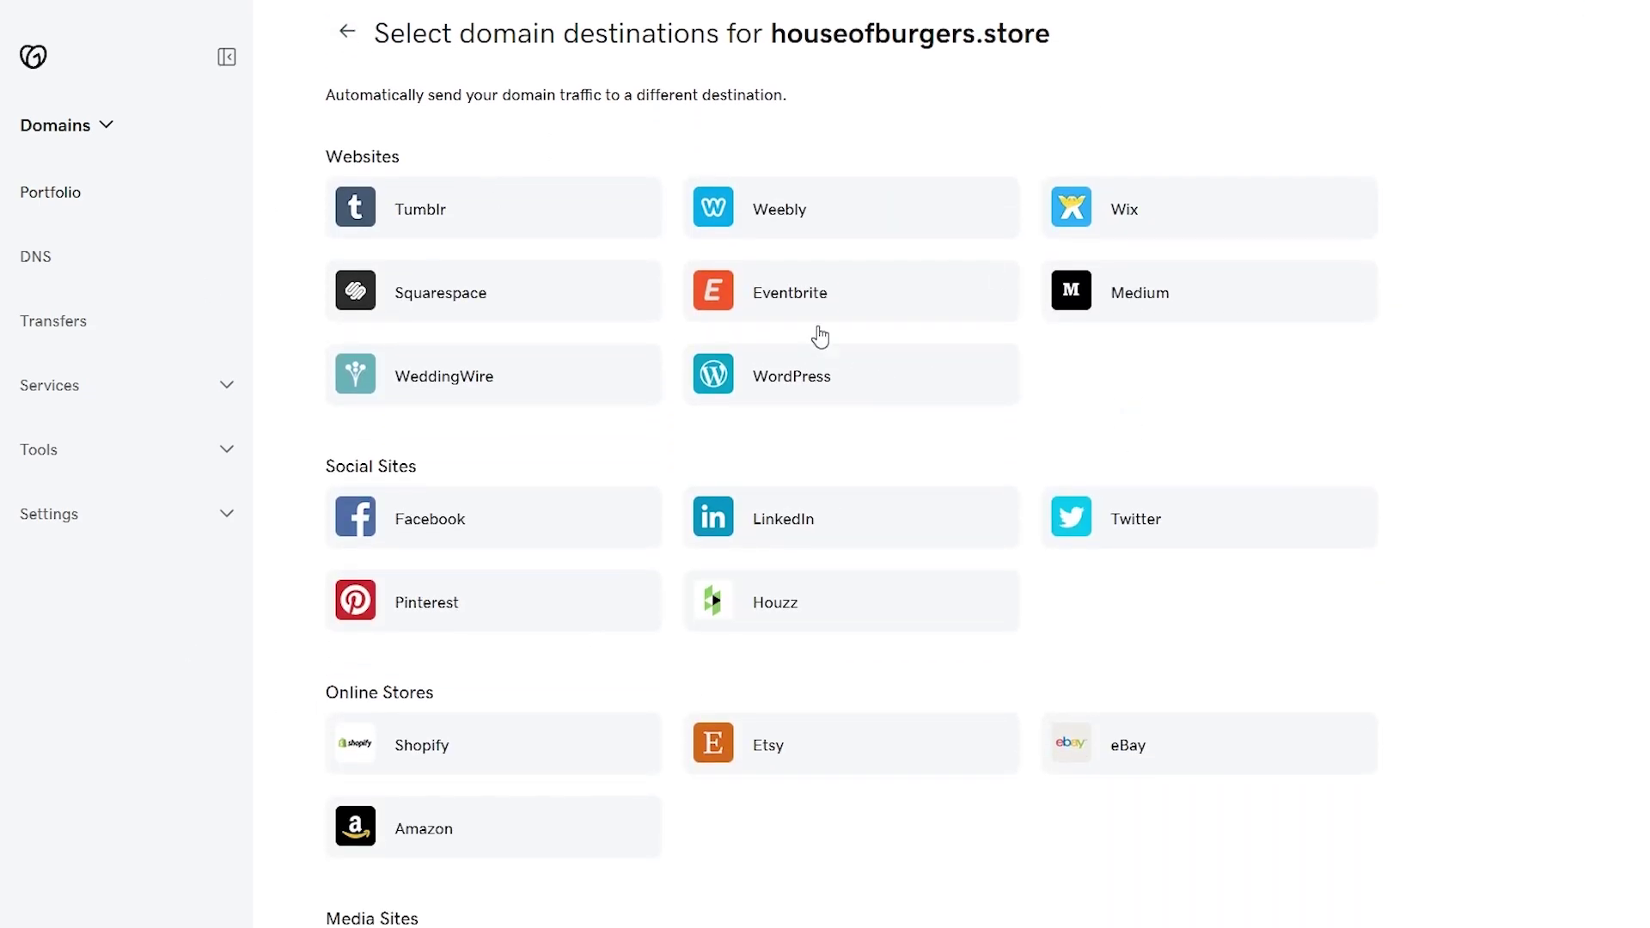
pyautogui.click(844, 393)
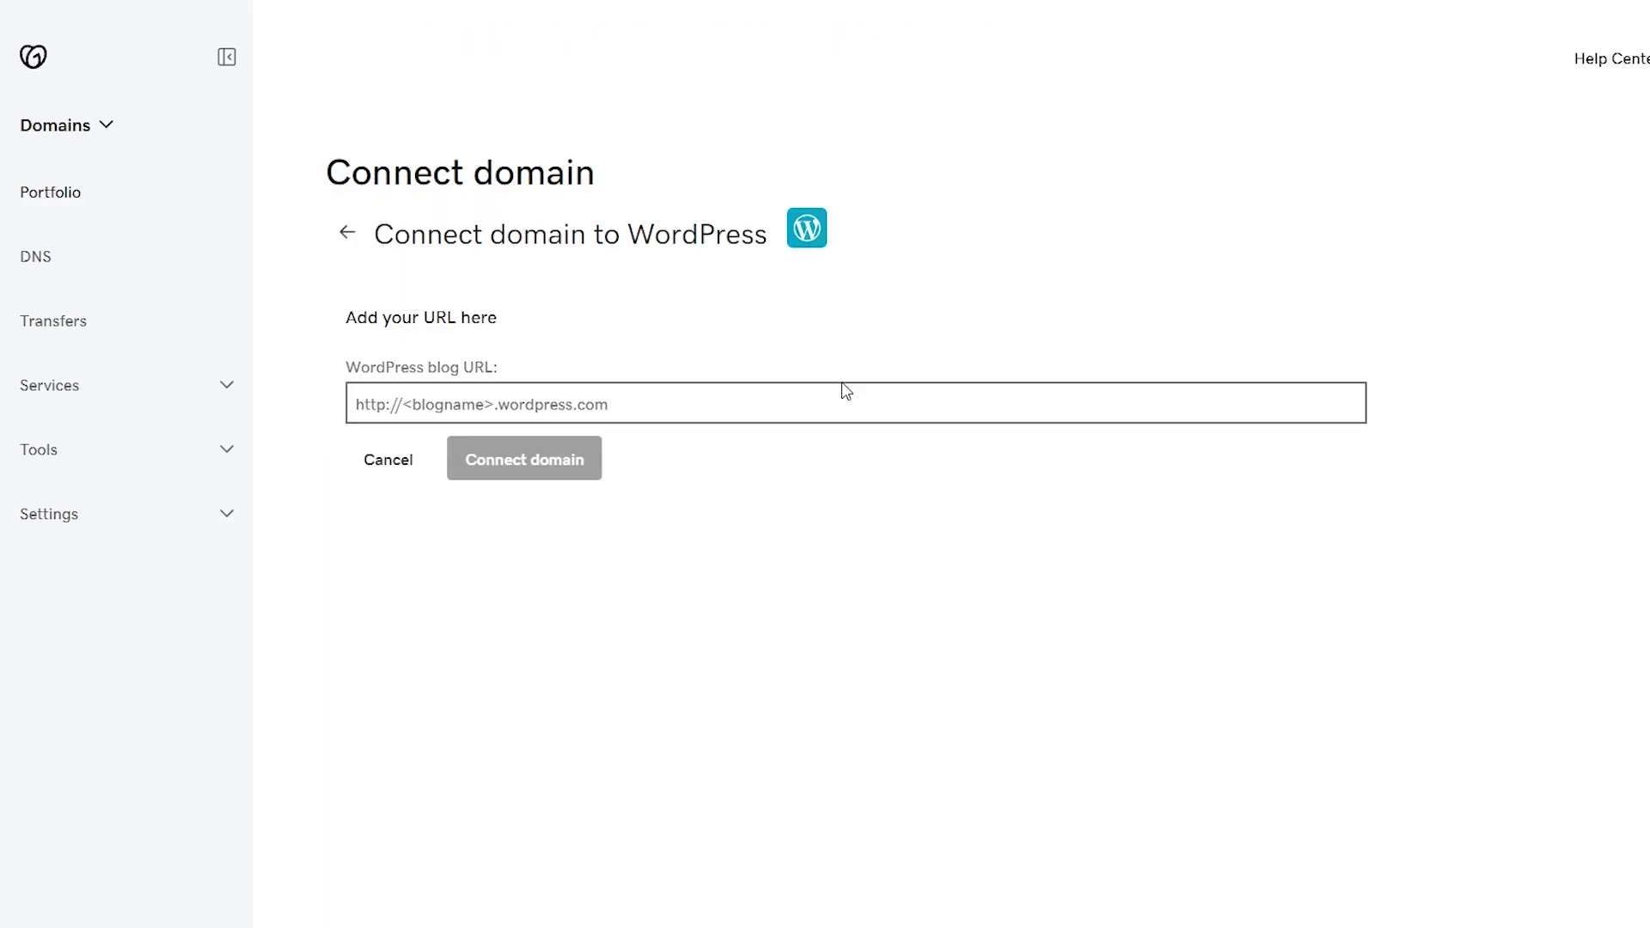
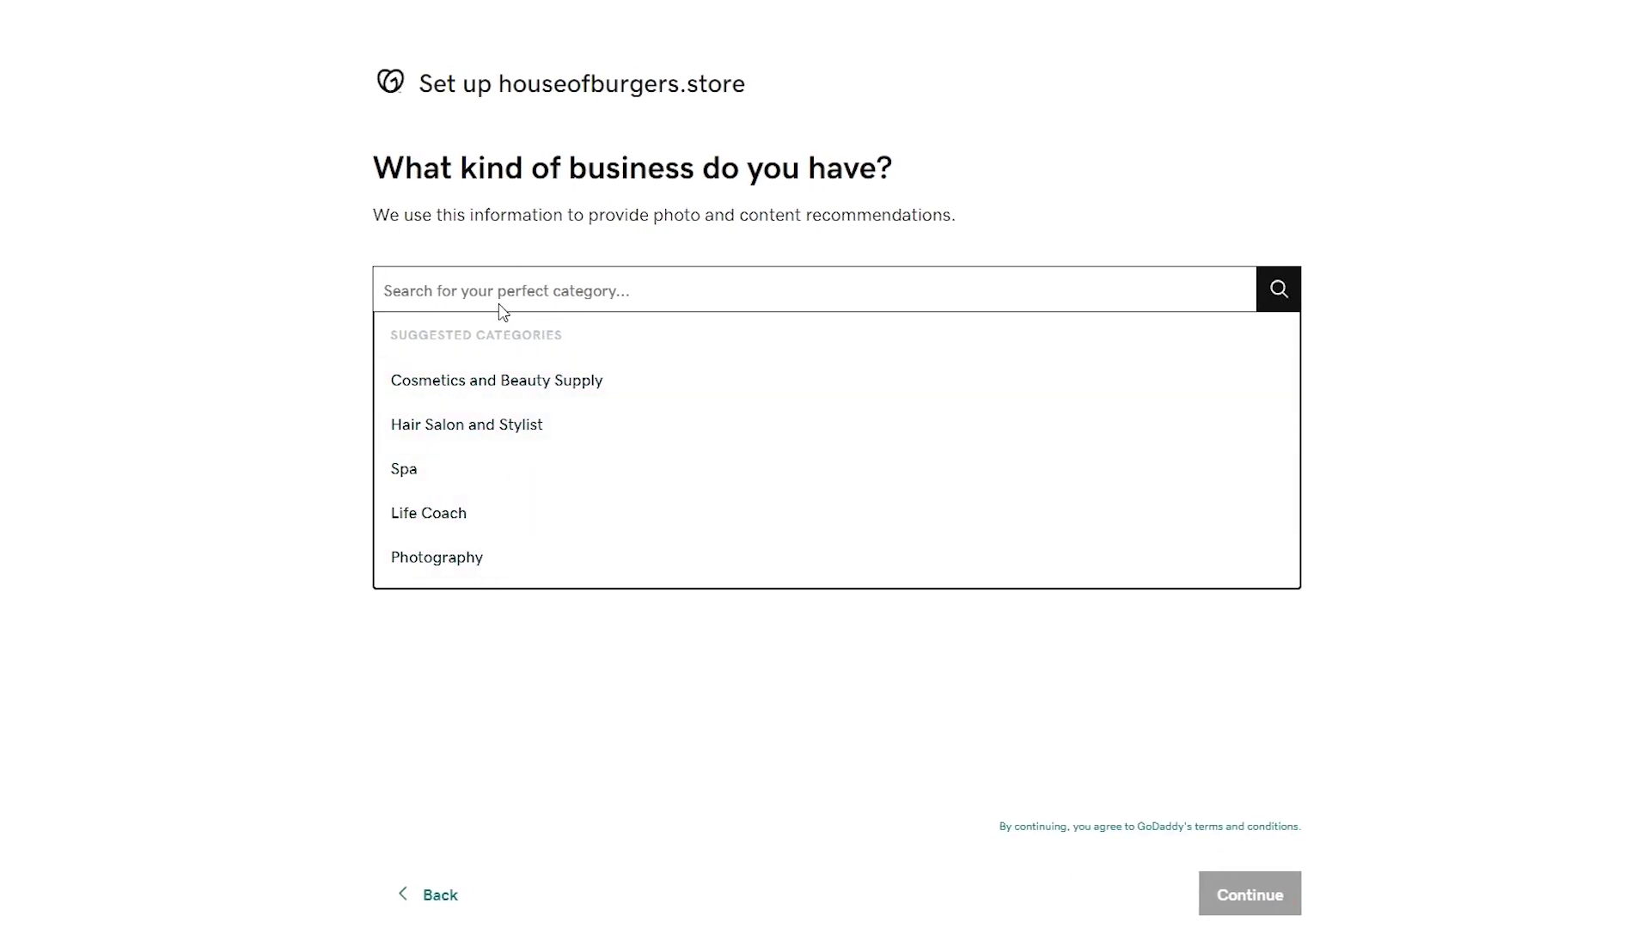
# Choose Food as the business category in the setup of houseofburgers.store
pyautogui.write('fa')
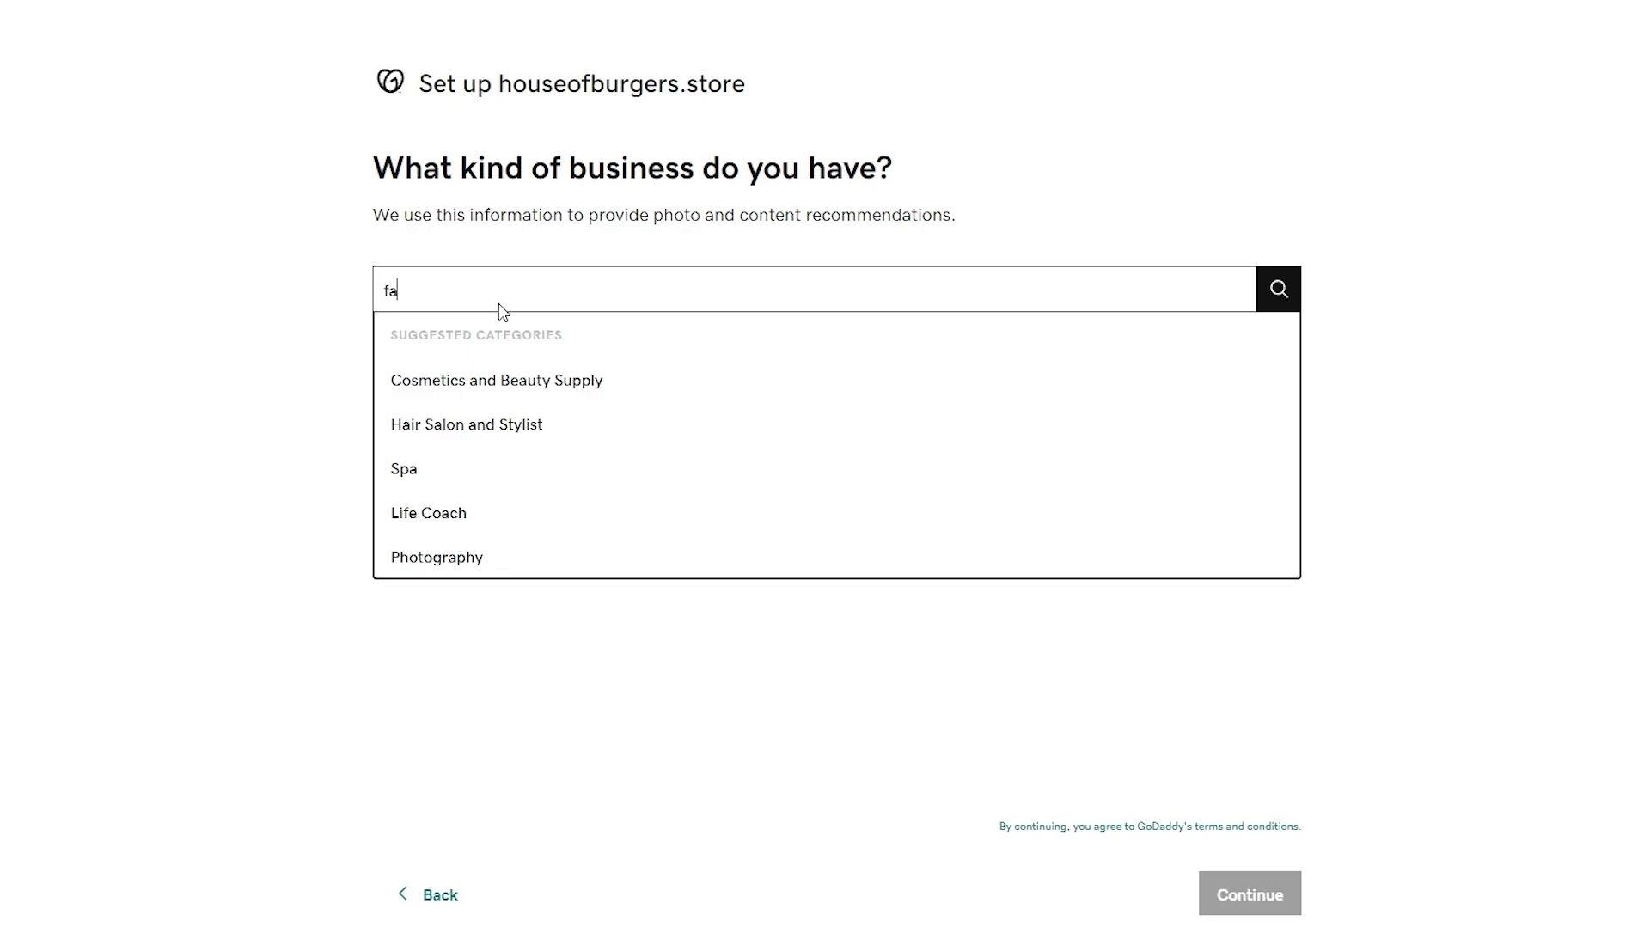
pyautogui.write('s')
pyautogui.press('BackSpace')
pyautogui.press('BackSpace')
pyautogui.press('BackSpace')
pyautogui.write('f')
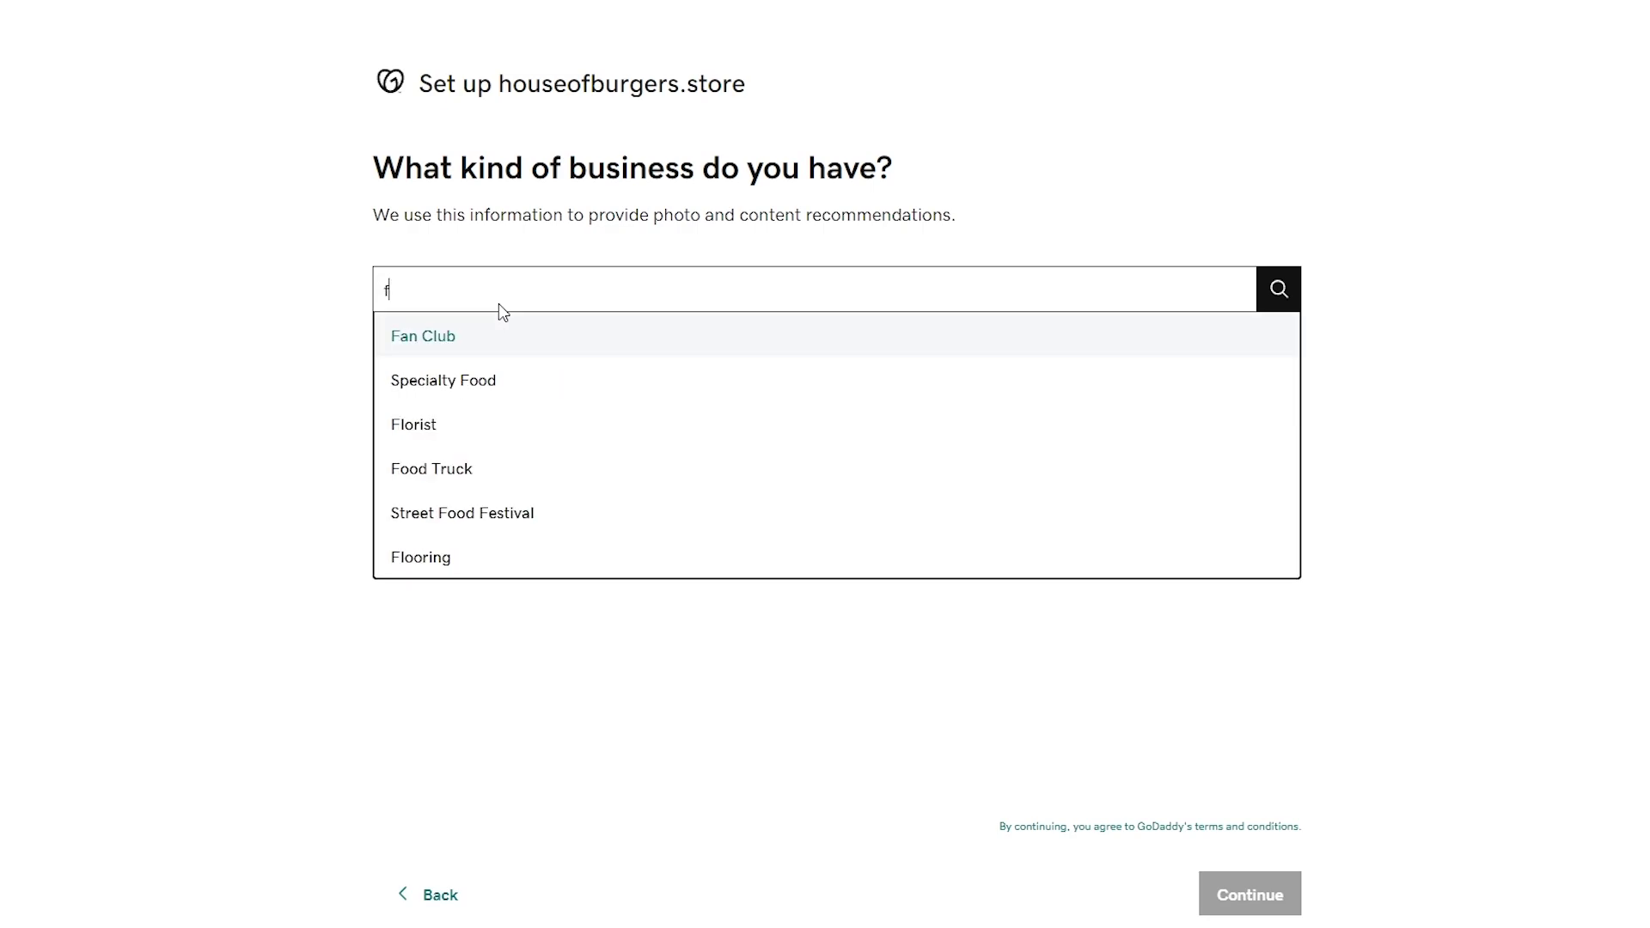
pyautogui.write('ood')
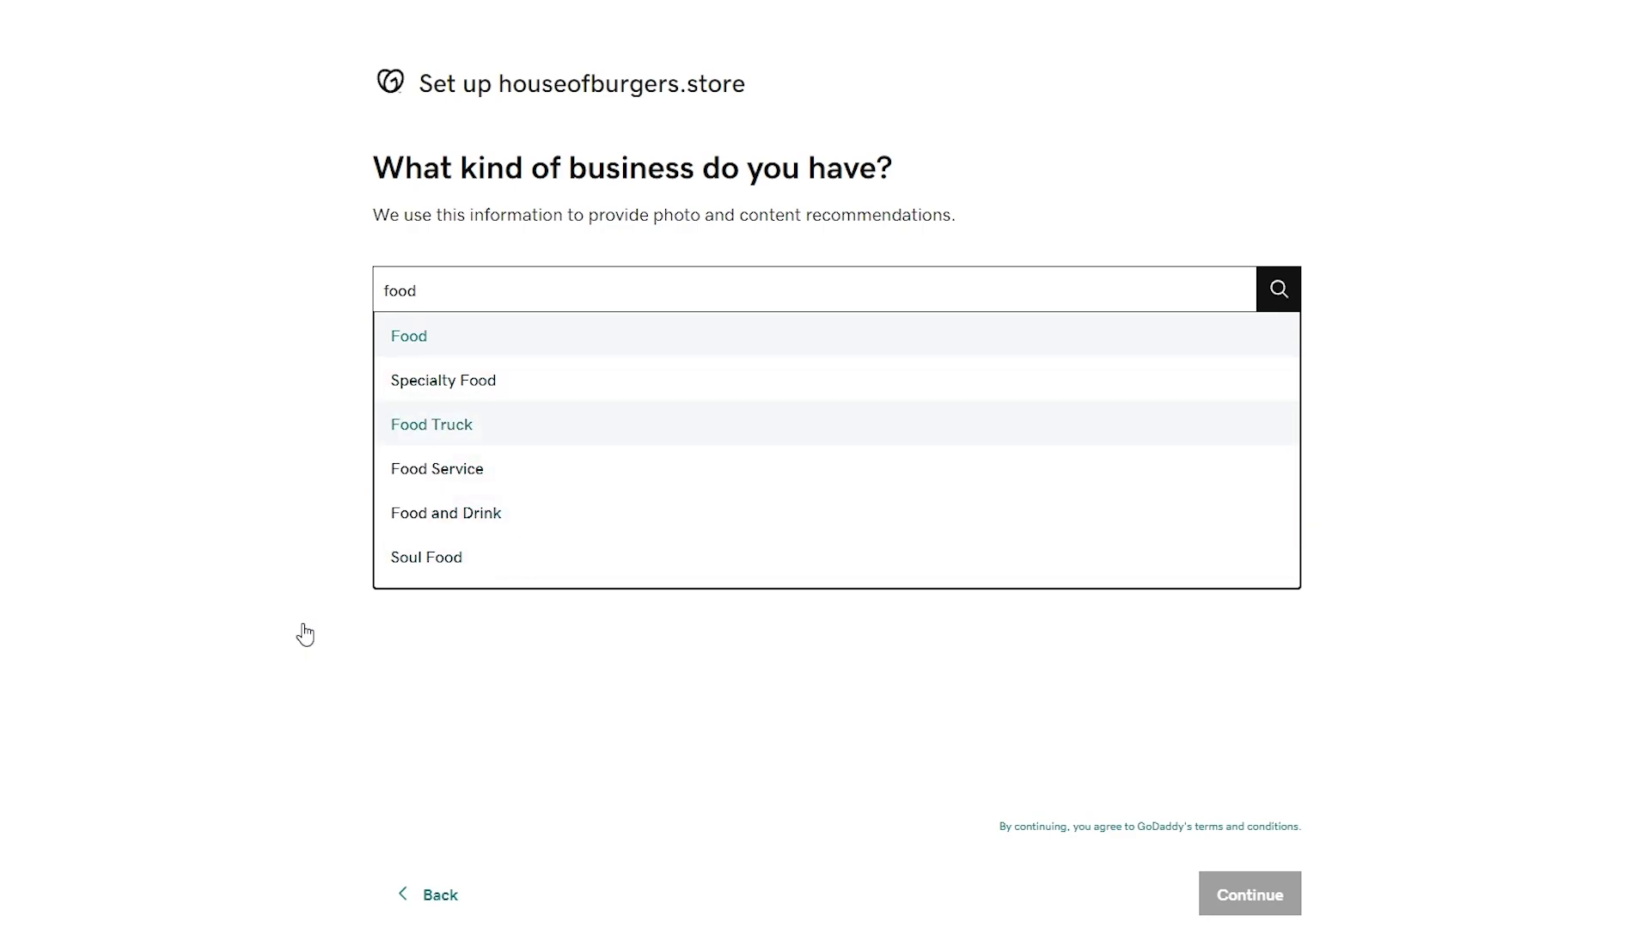
pyautogui.click(496, 338)
pyautogui.click(1246, 895)
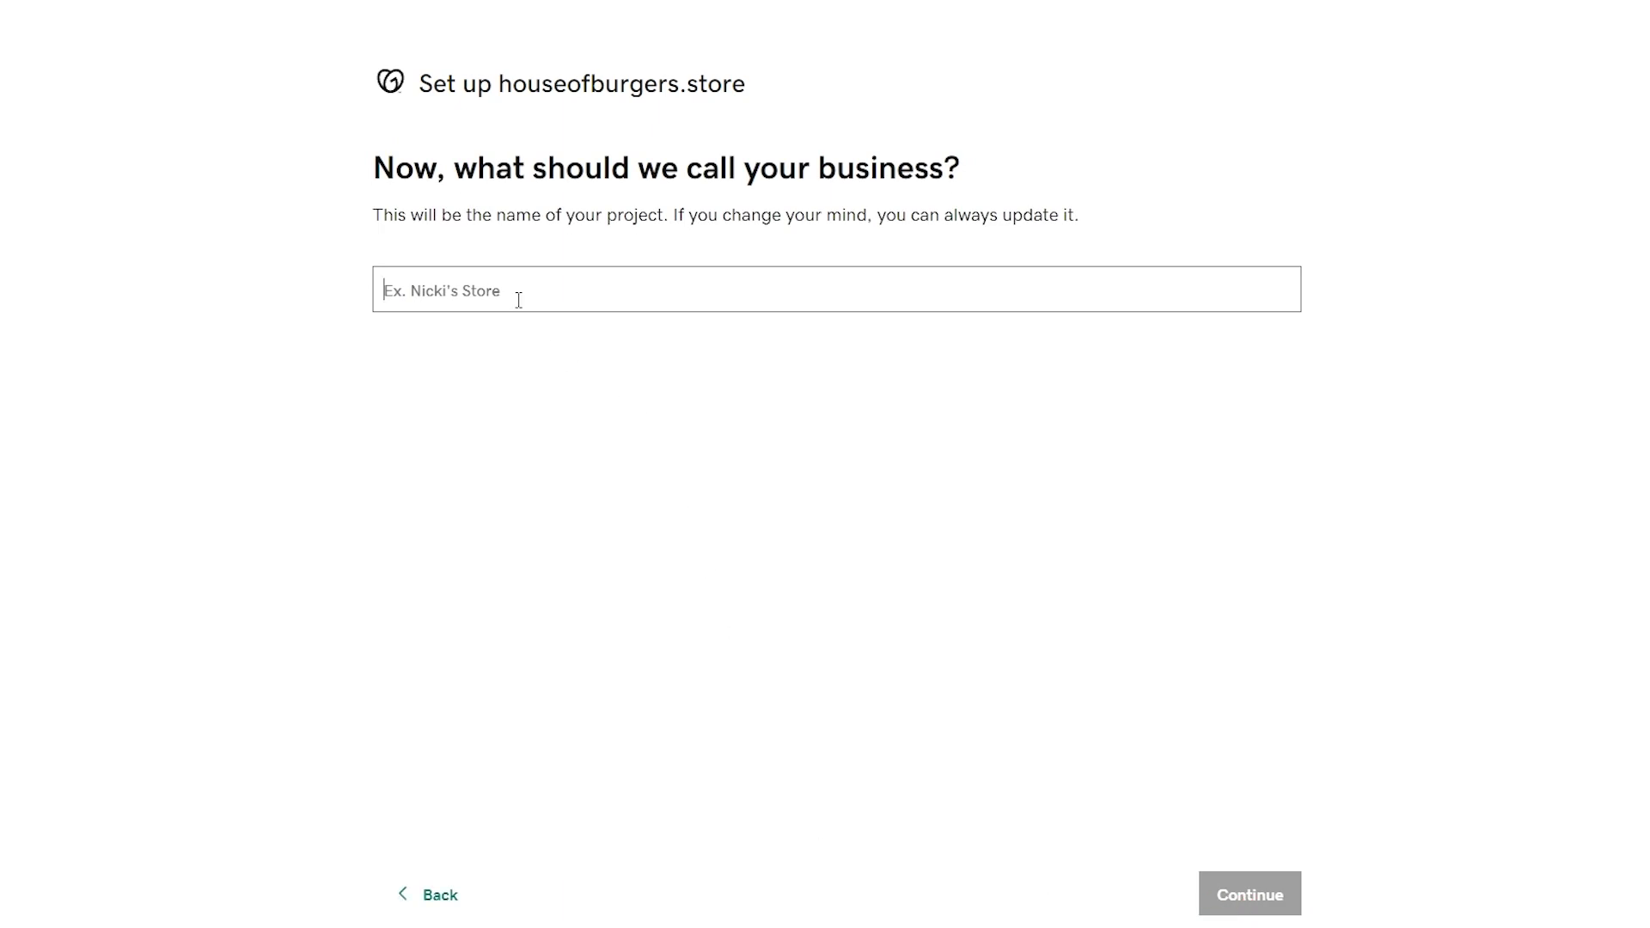
# Complete the website setup with the business name houseofburgers, skipping the business description and keeping the preselected Food site sections
pyautogui.write('houseofburgers')
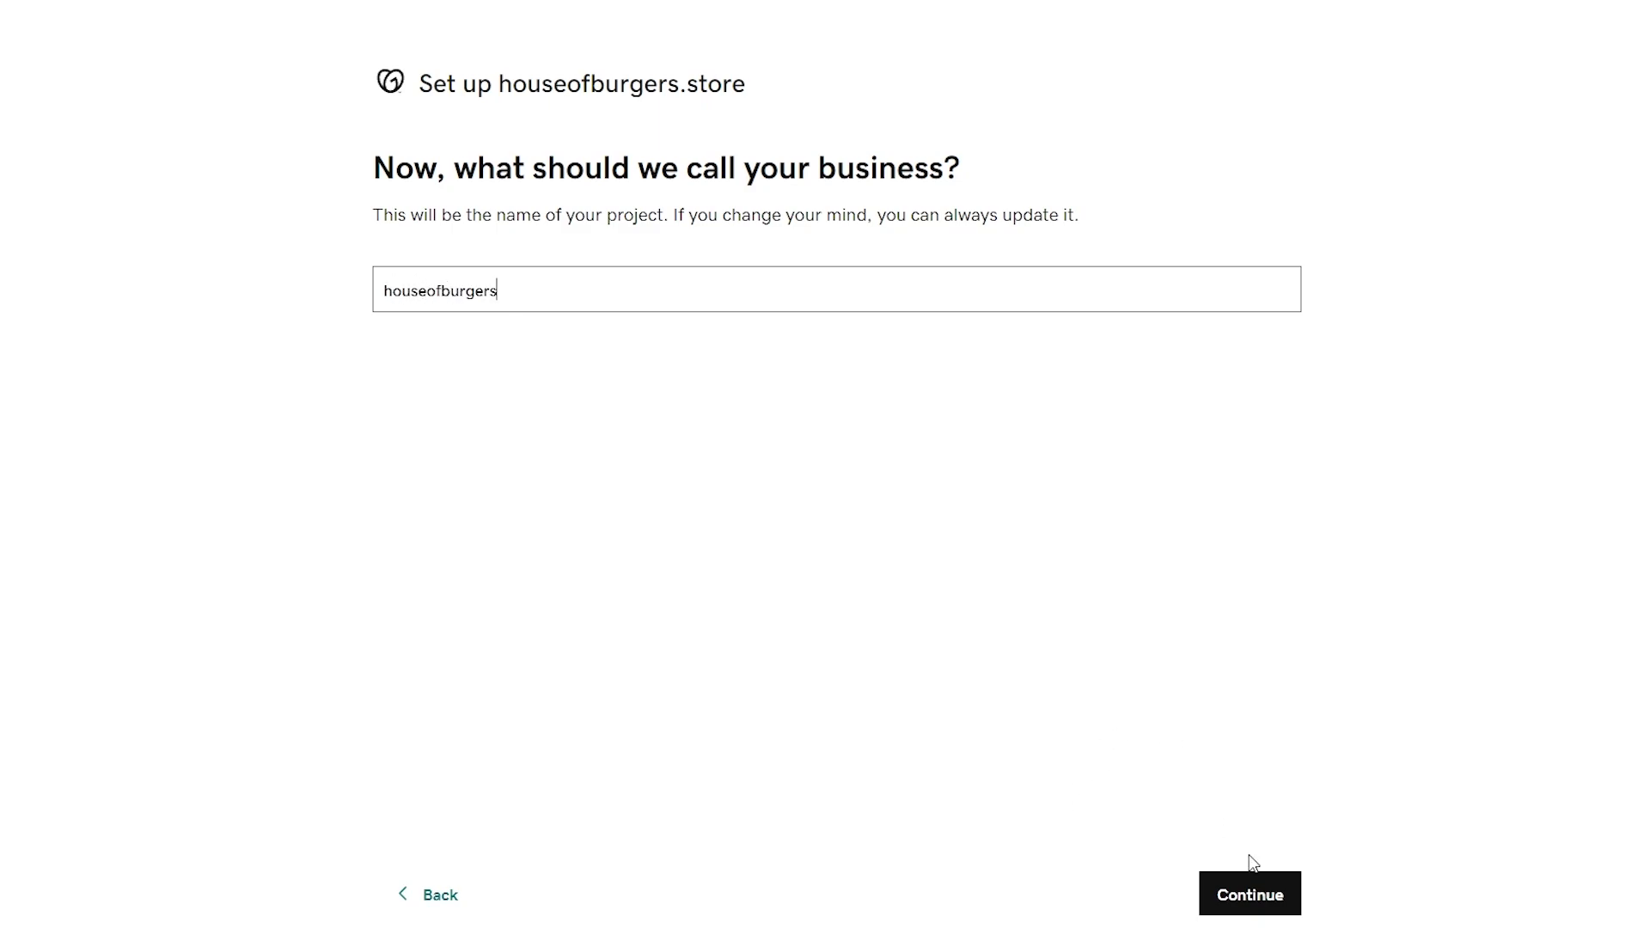
pyautogui.click(1253, 890)
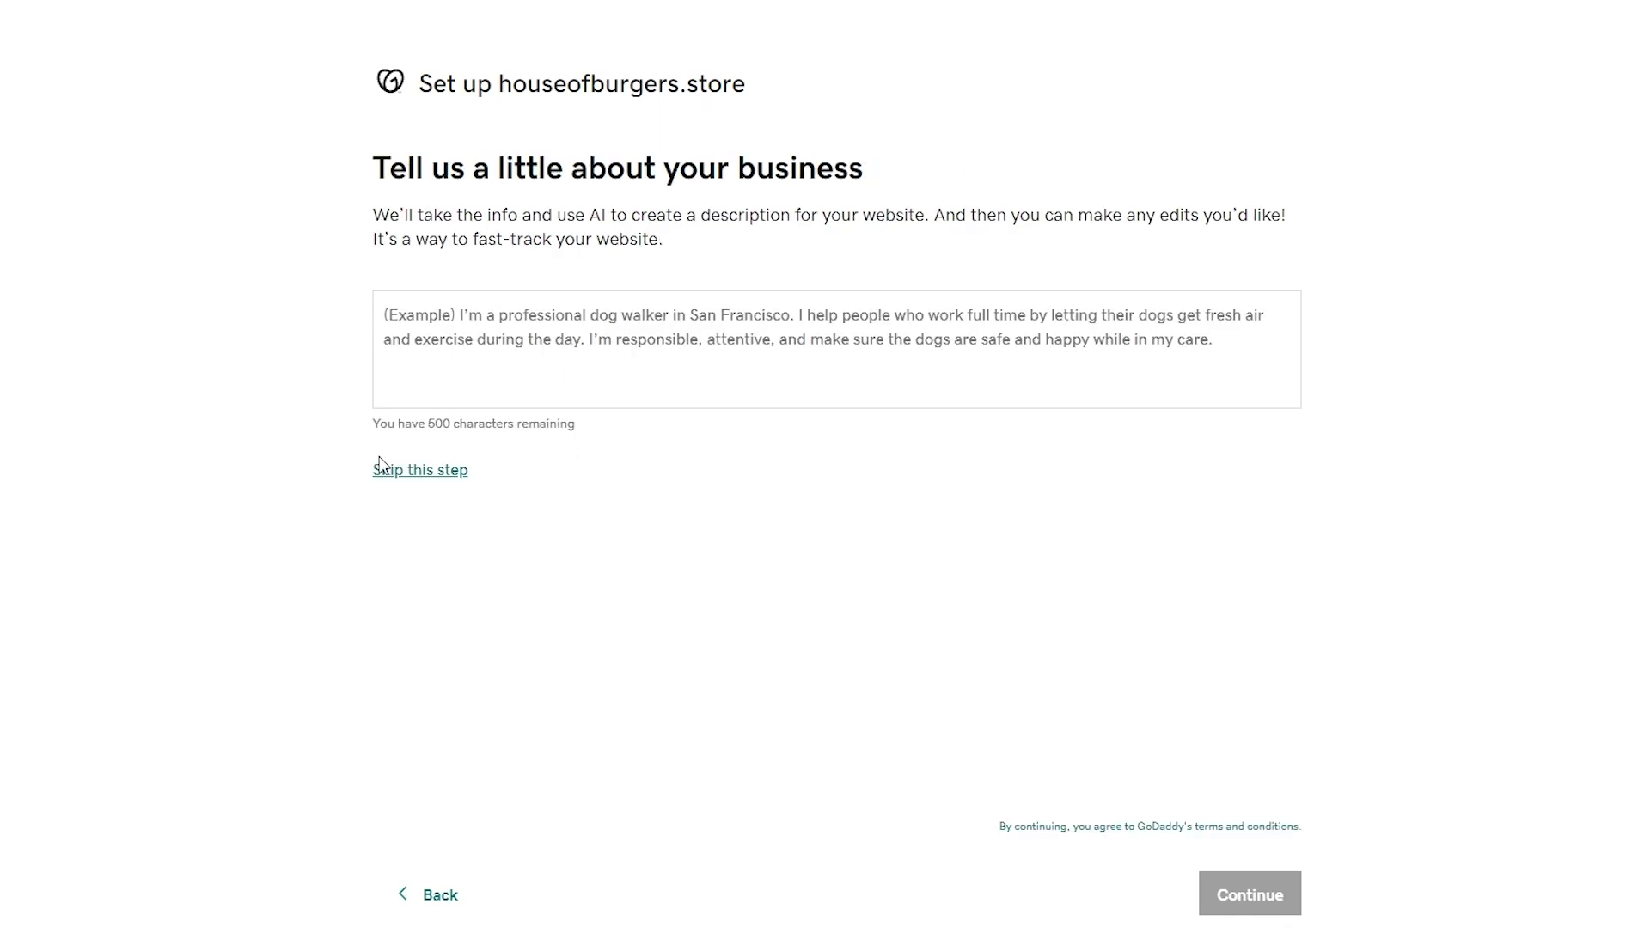
pyautogui.click(429, 478)
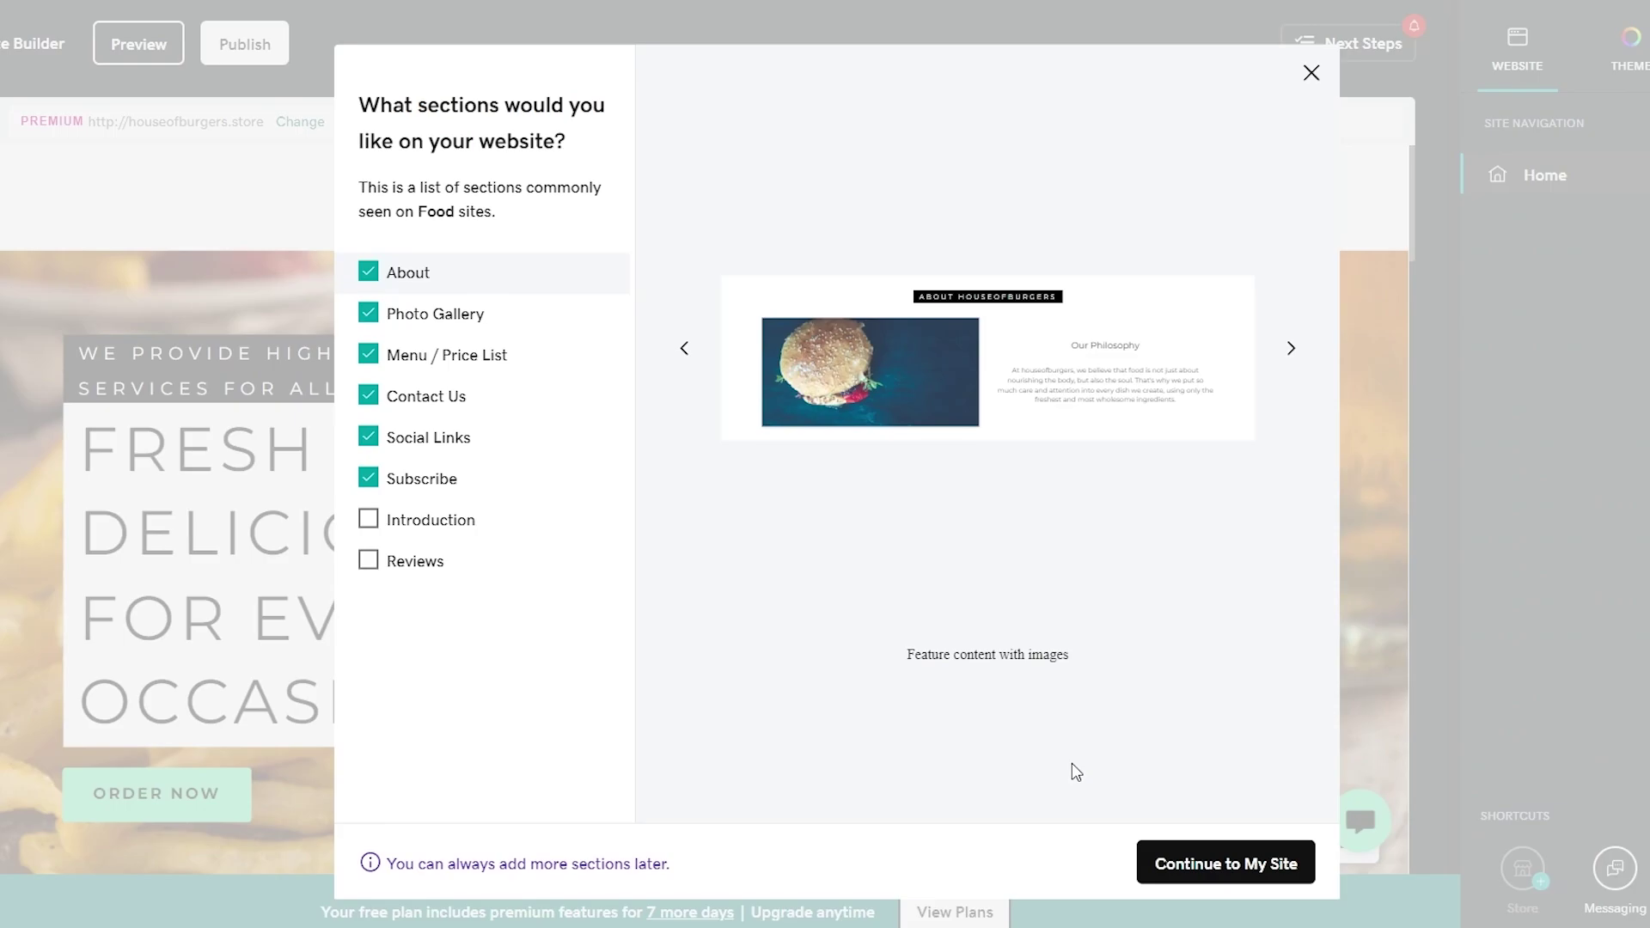
pyautogui.click(1248, 863)
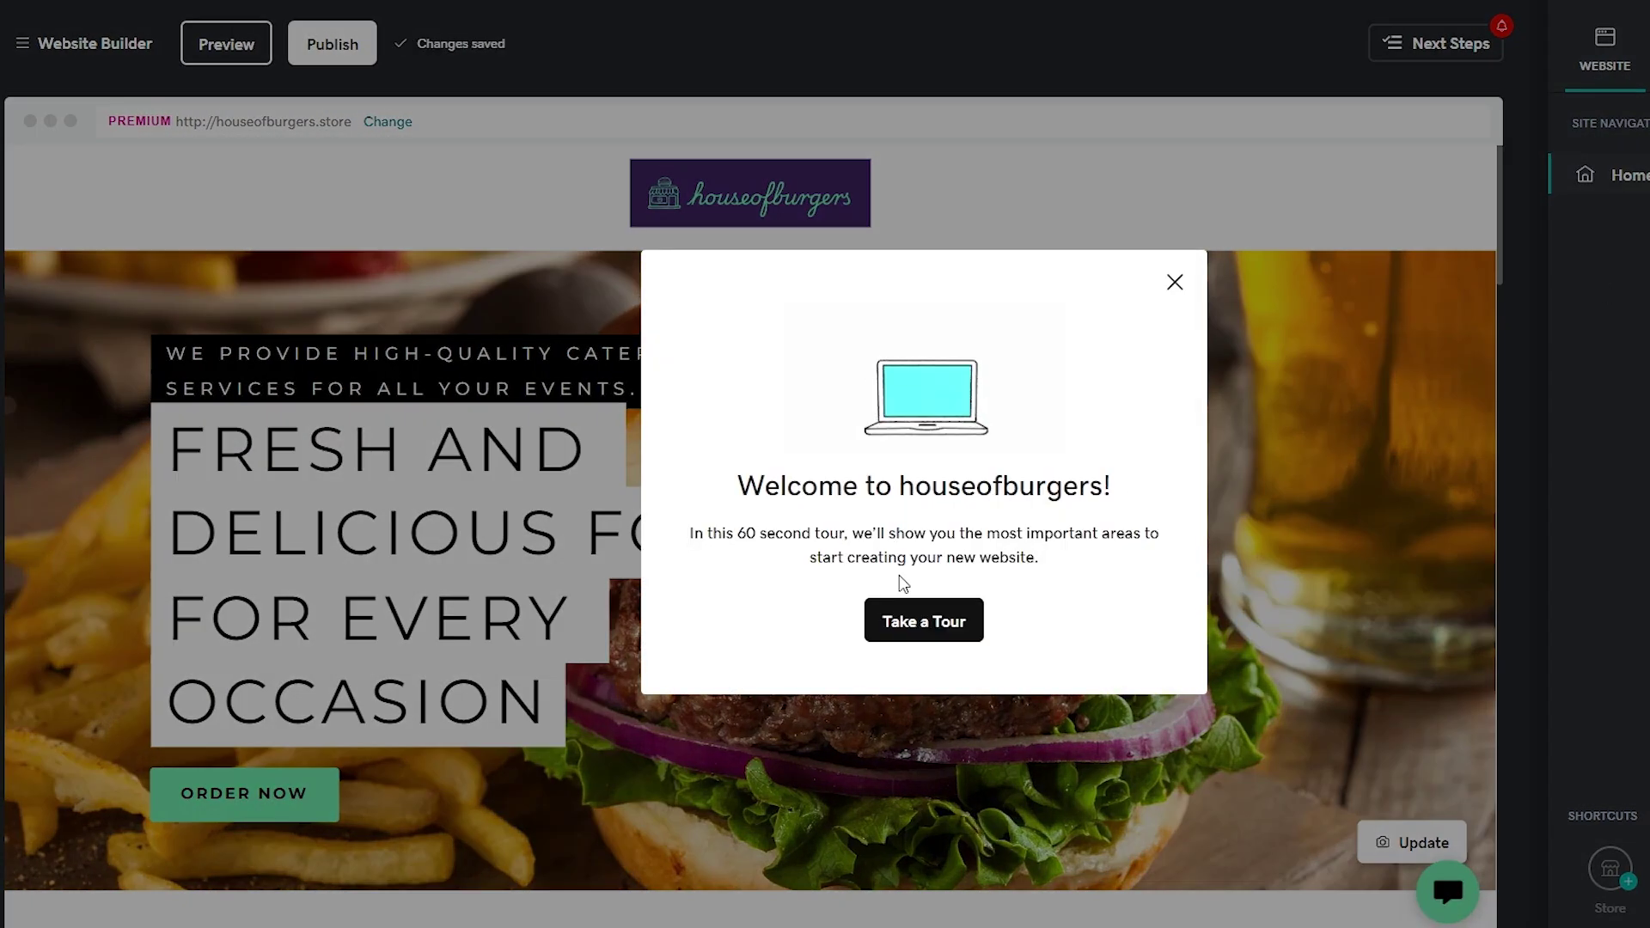
# Dismiss the welcome tour and look through the generated homepage, including its menu / price list and contact form
pyautogui.click(1344, 564)
pyautogui.scroll(-10, 790, 710)
pyautogui.scroll(-6, 791, 710)
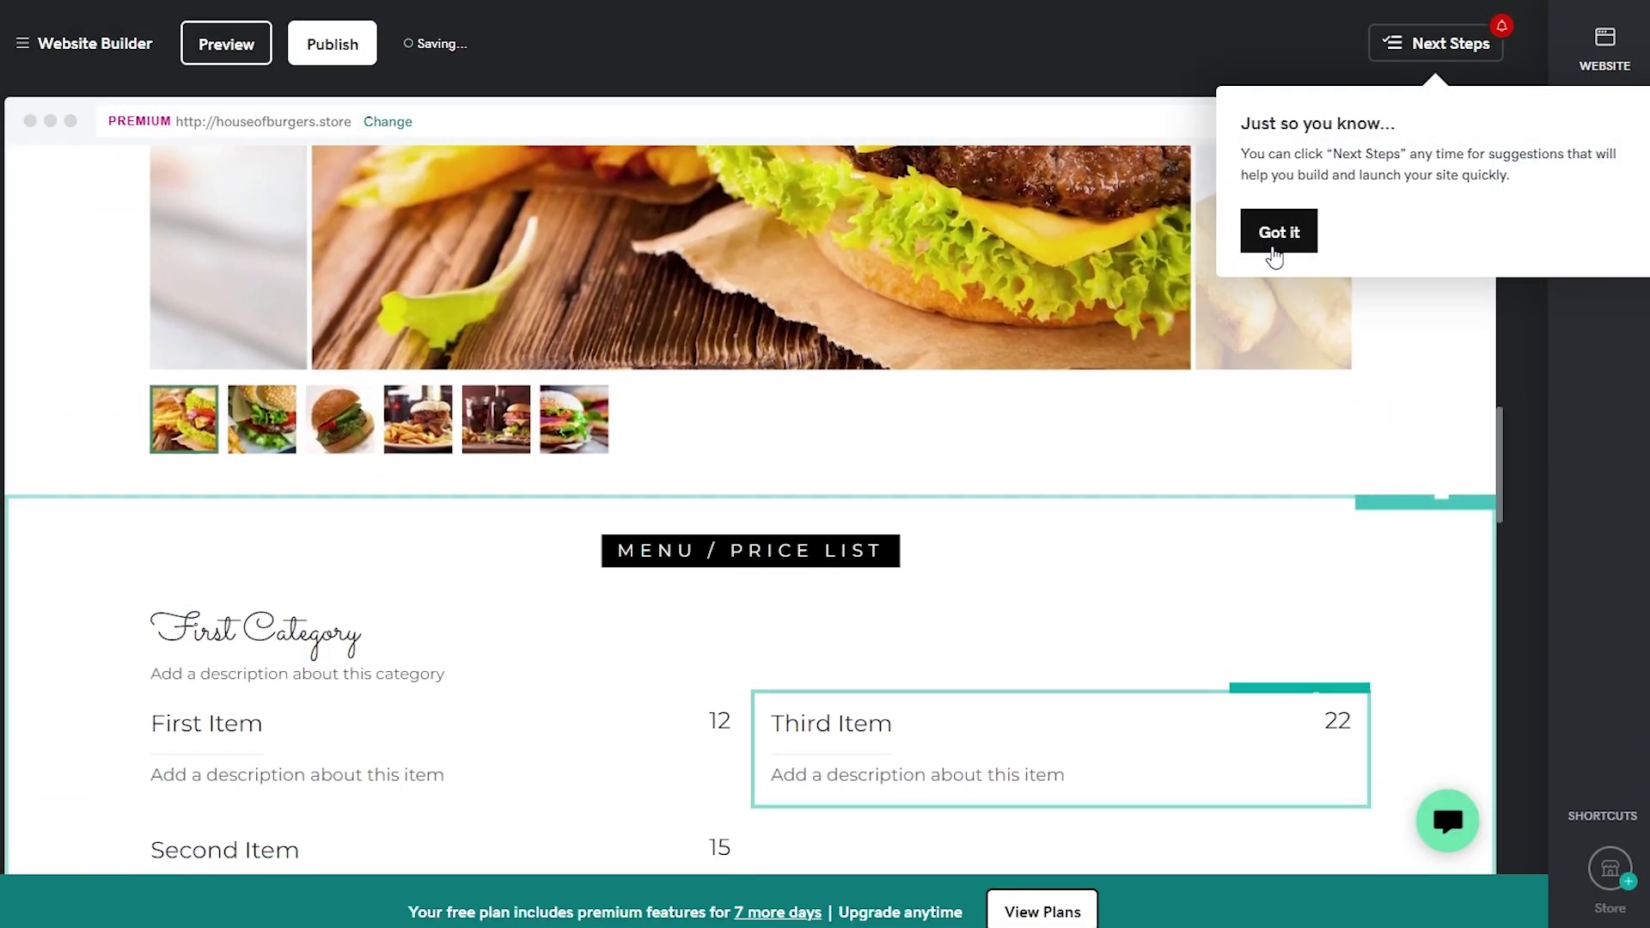
pyautogui.scroll(-10, 1234, 590)
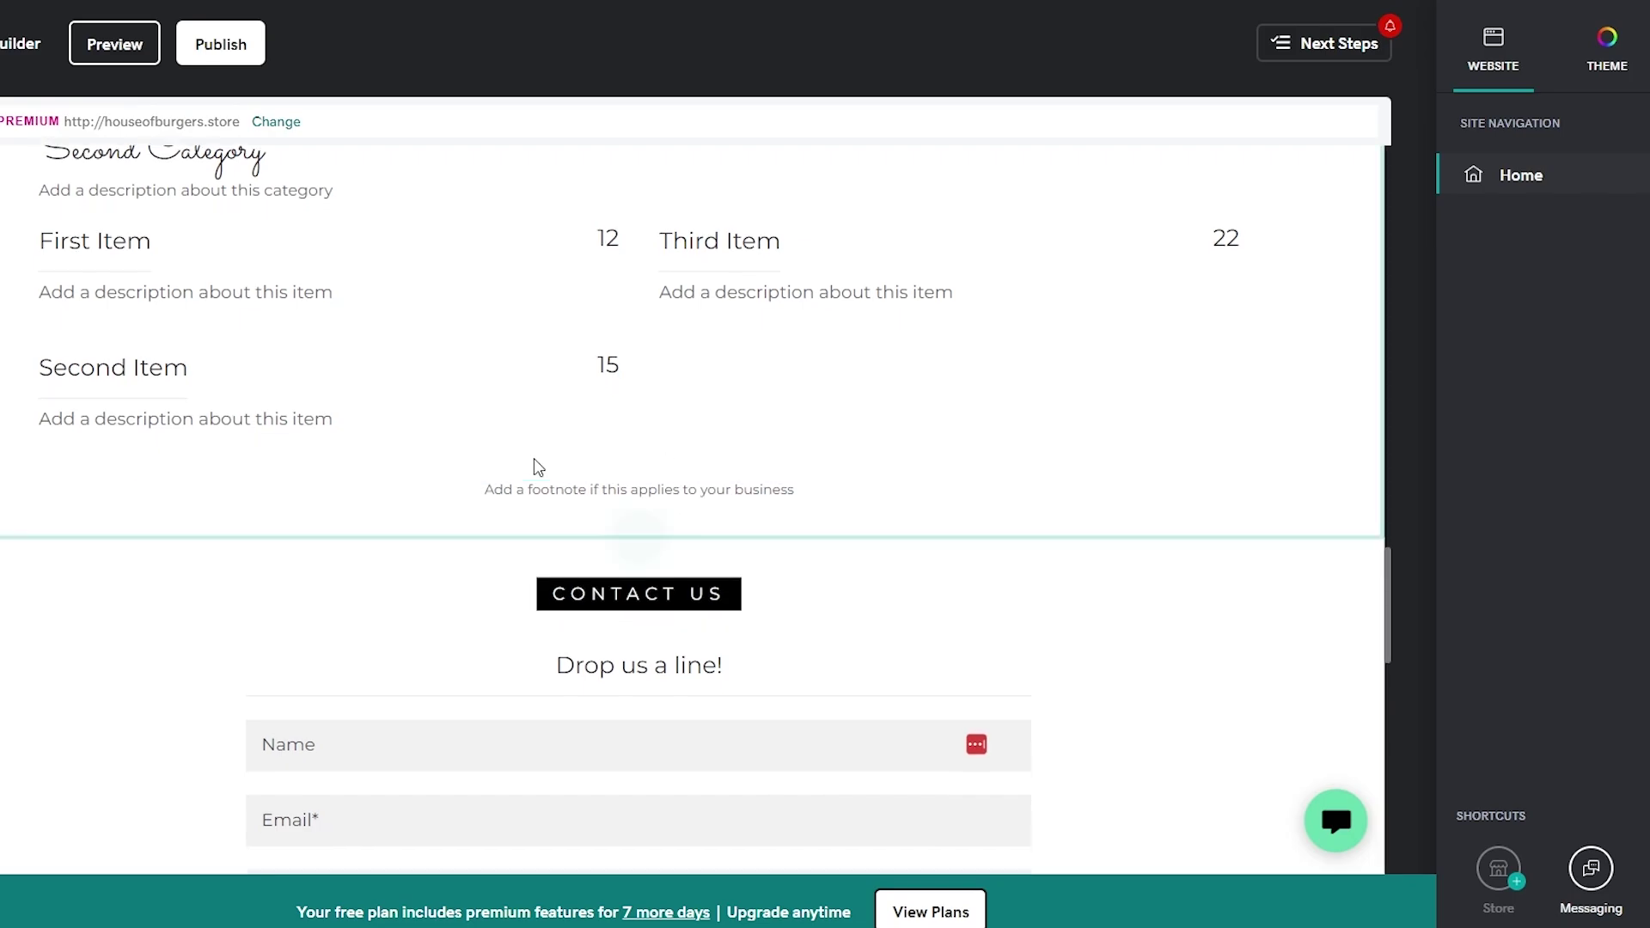
pyautogui.scroll(-10, 1296, 615)
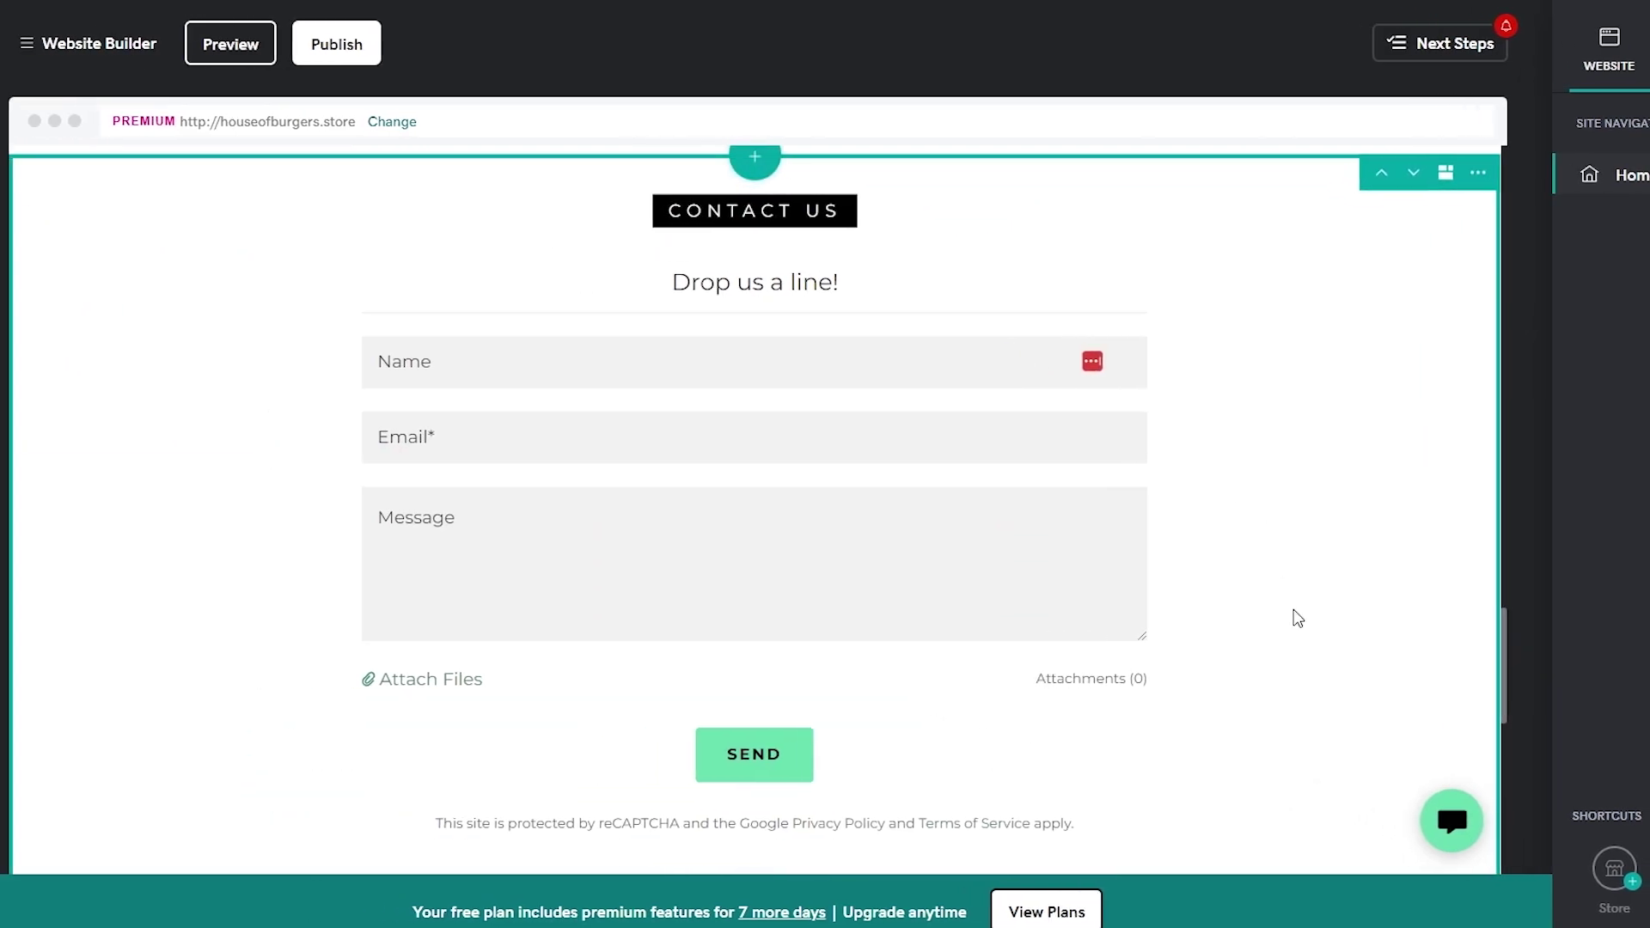
pyautogui.scroll(15, 1143, 637)
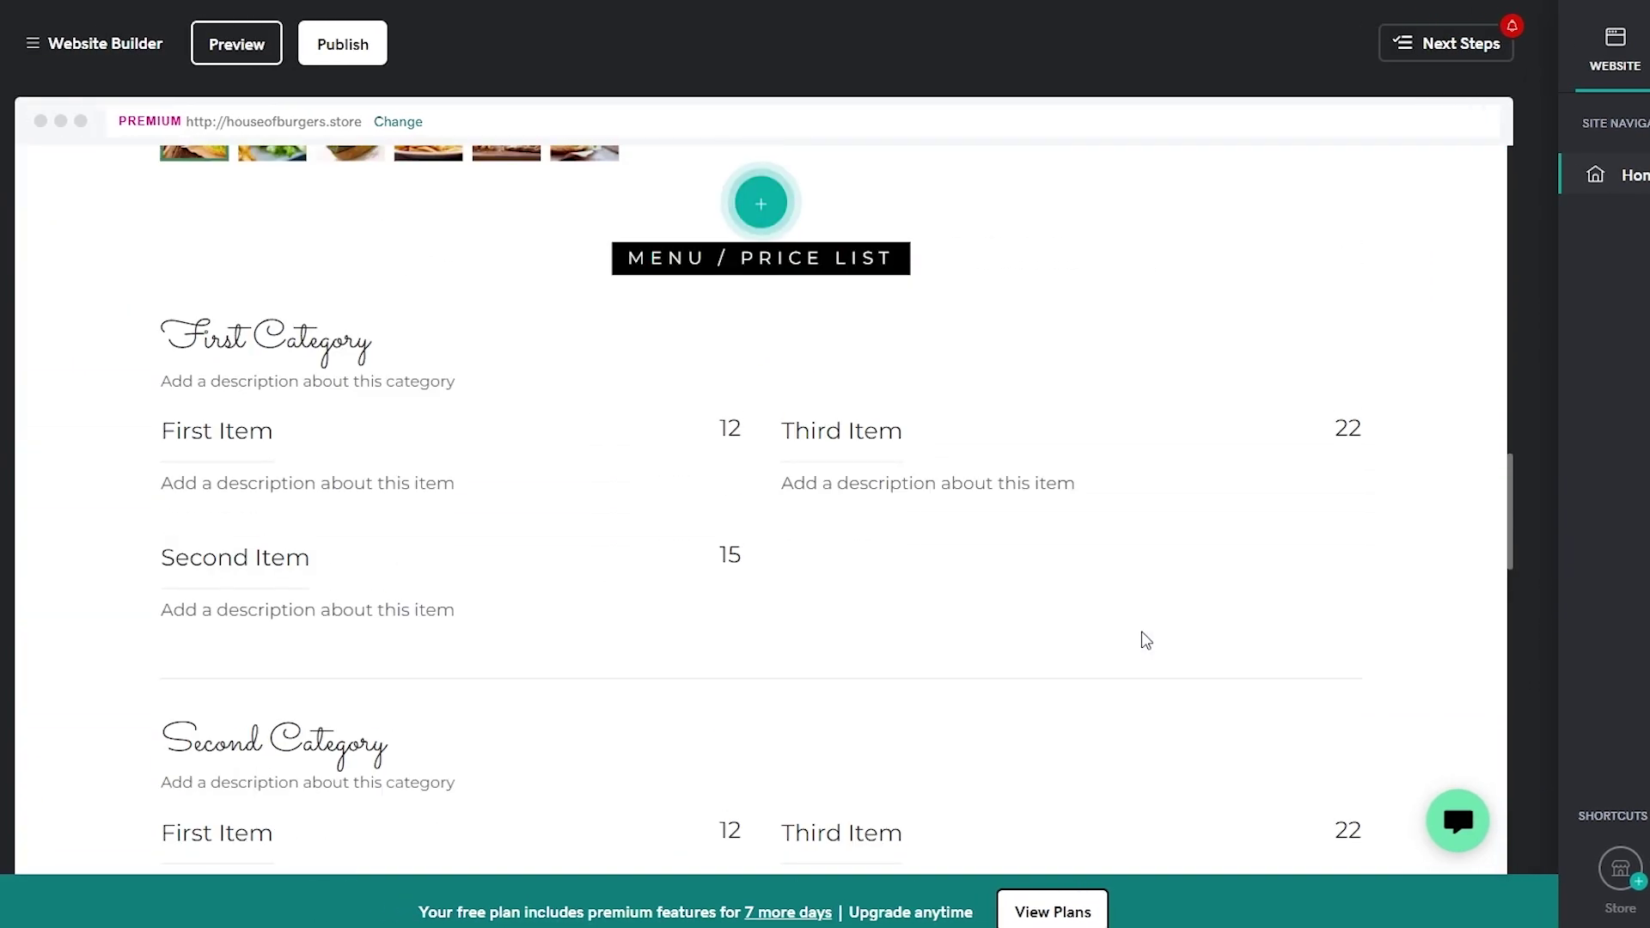
pyautogui.scroll(8, 1142, 637)
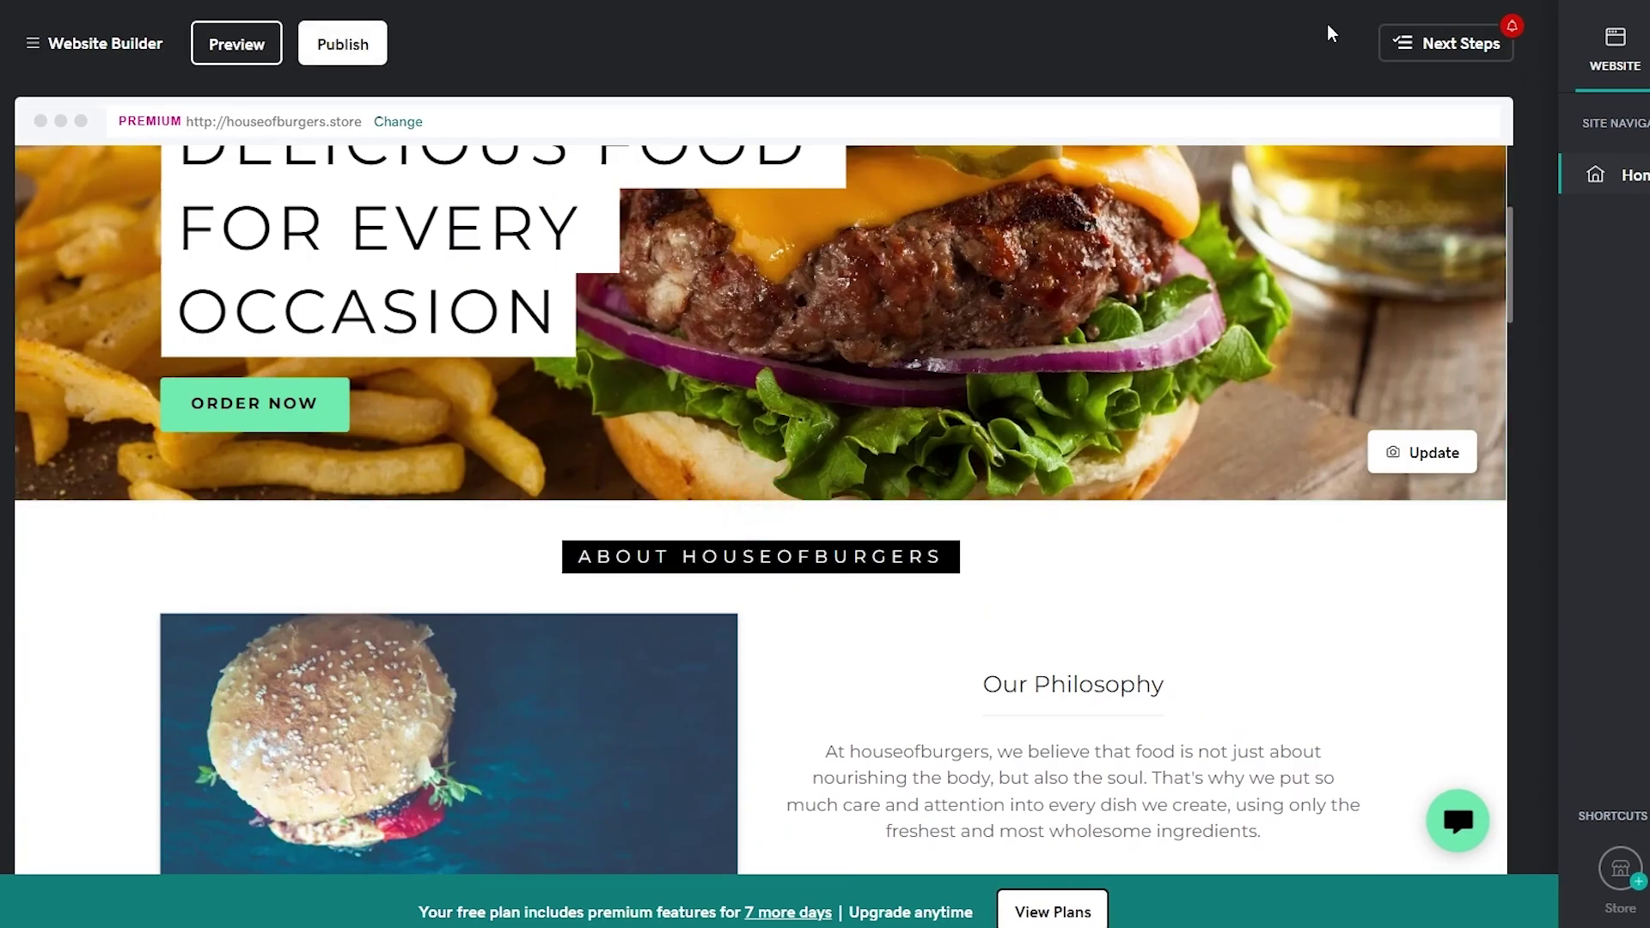
# Examine the Next Steps suggestions for building the site, then close the list
pyautogui.click(1473, 63)
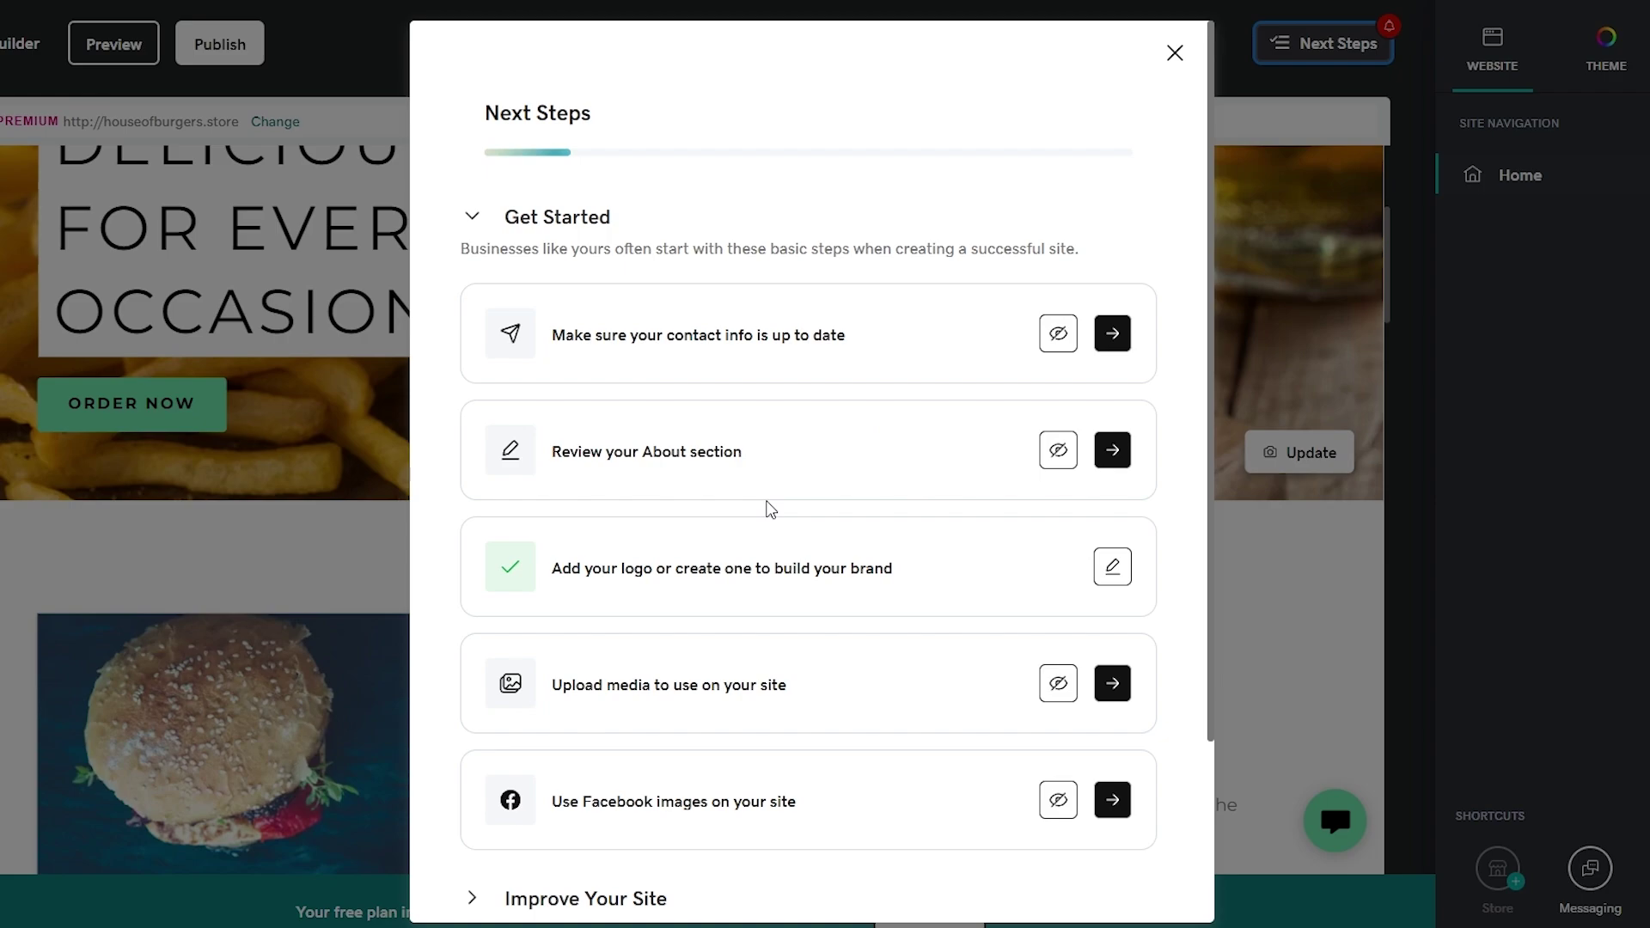
pyautogui.scroll(-3, 766, 508)
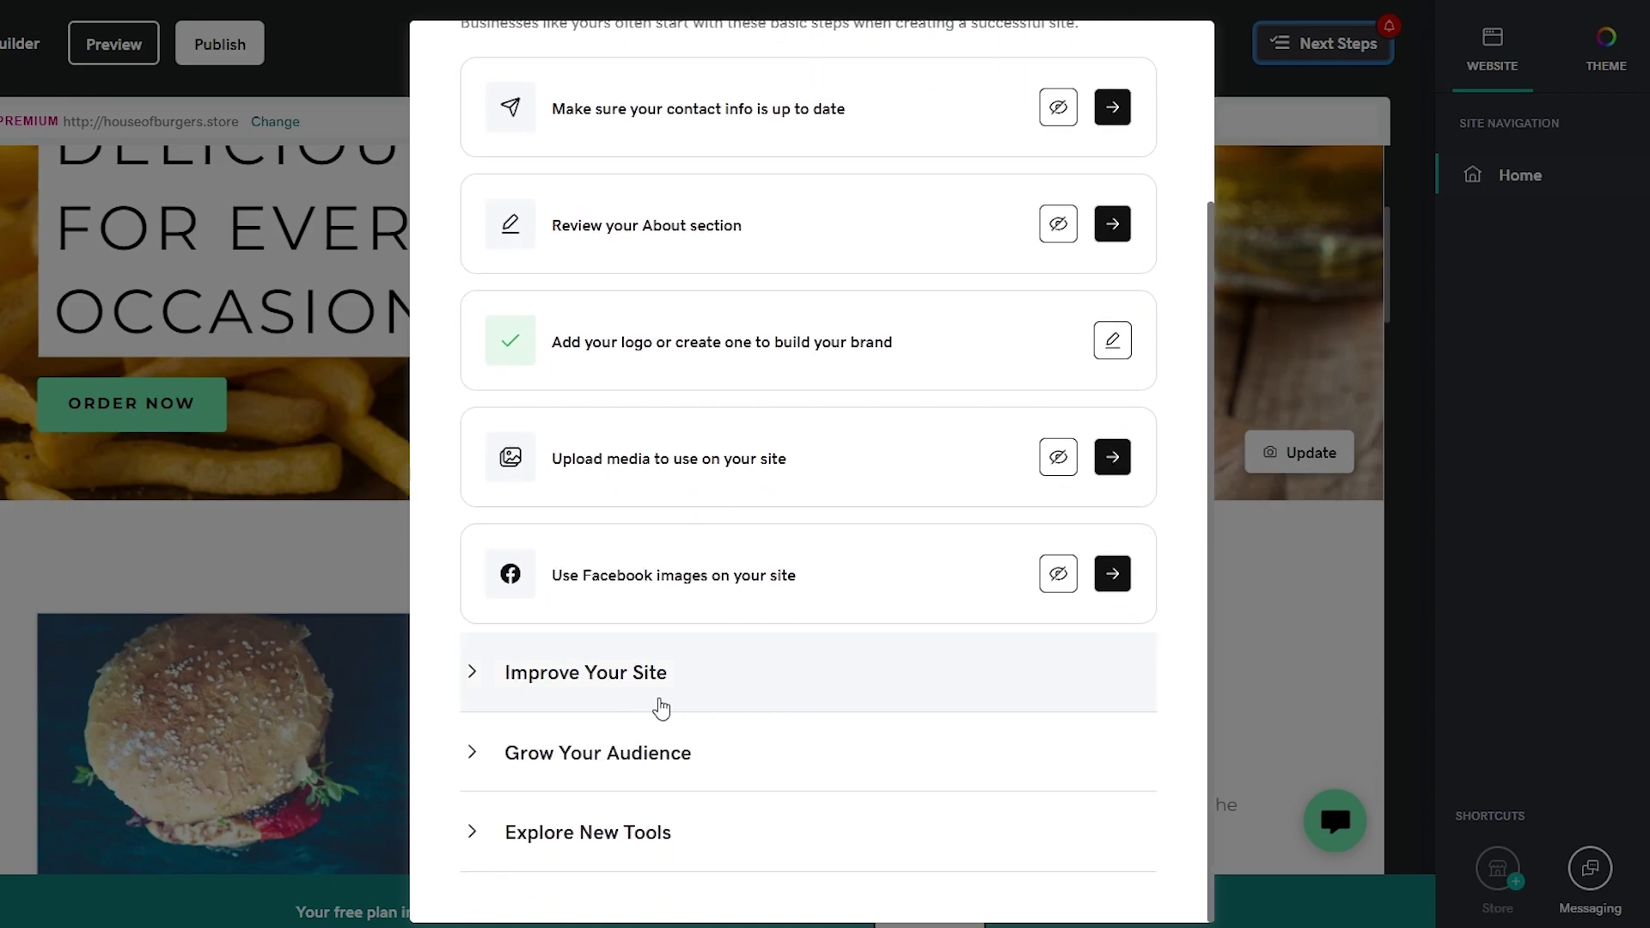
pyautogui.scroll(3, 661, 710)
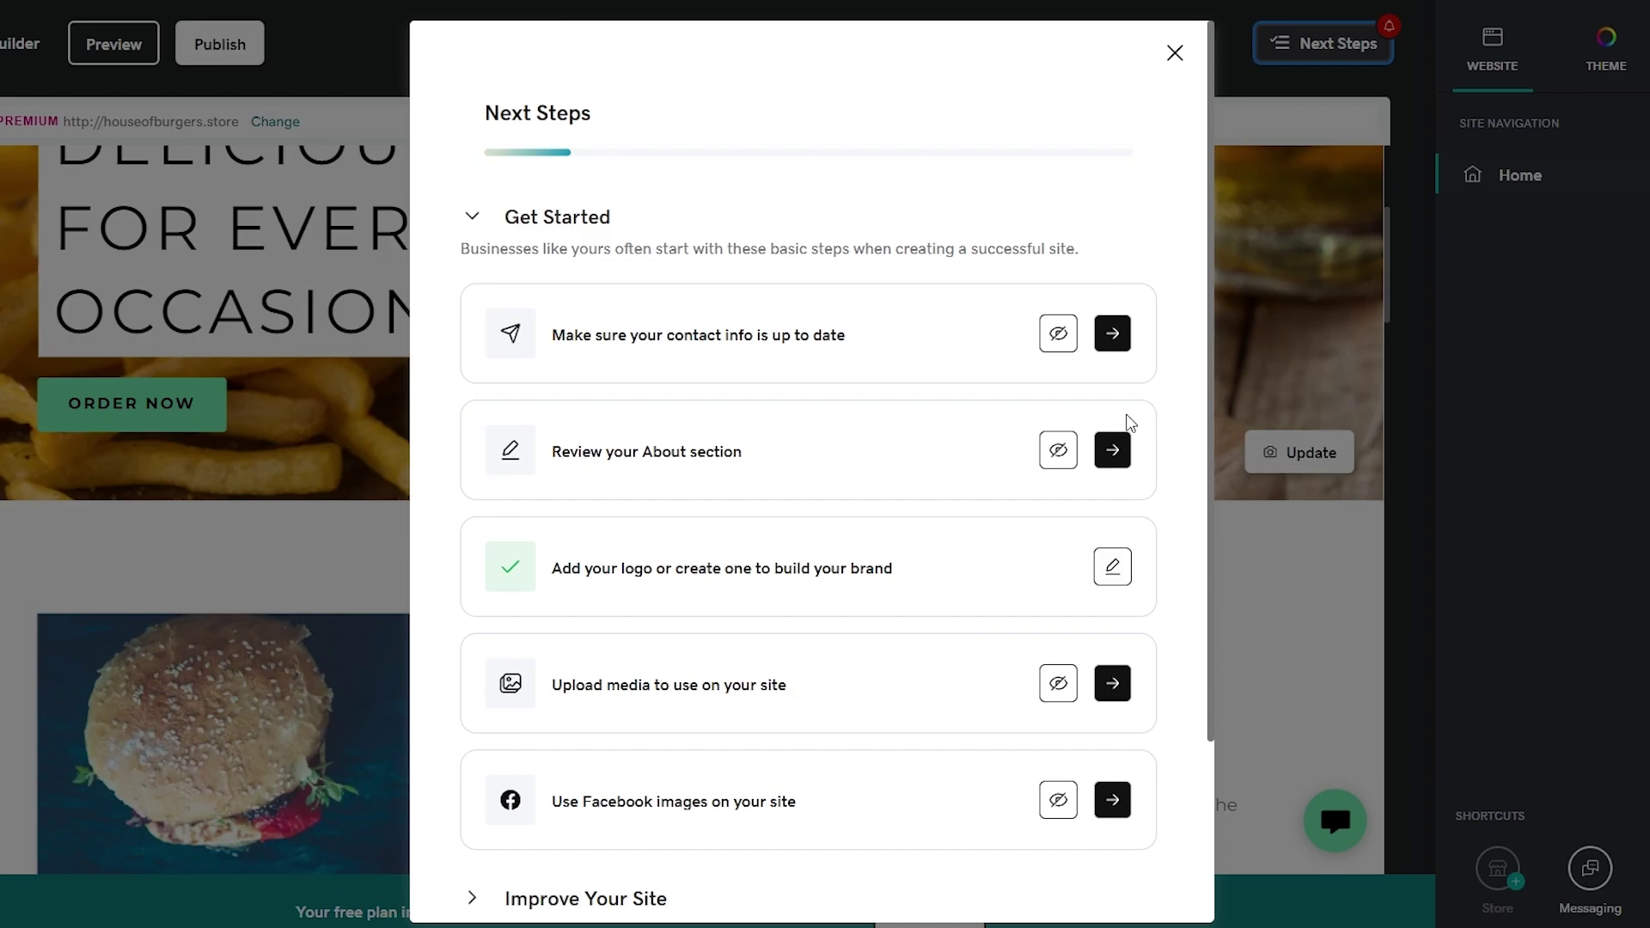
pyautogui.click(1173, 53)
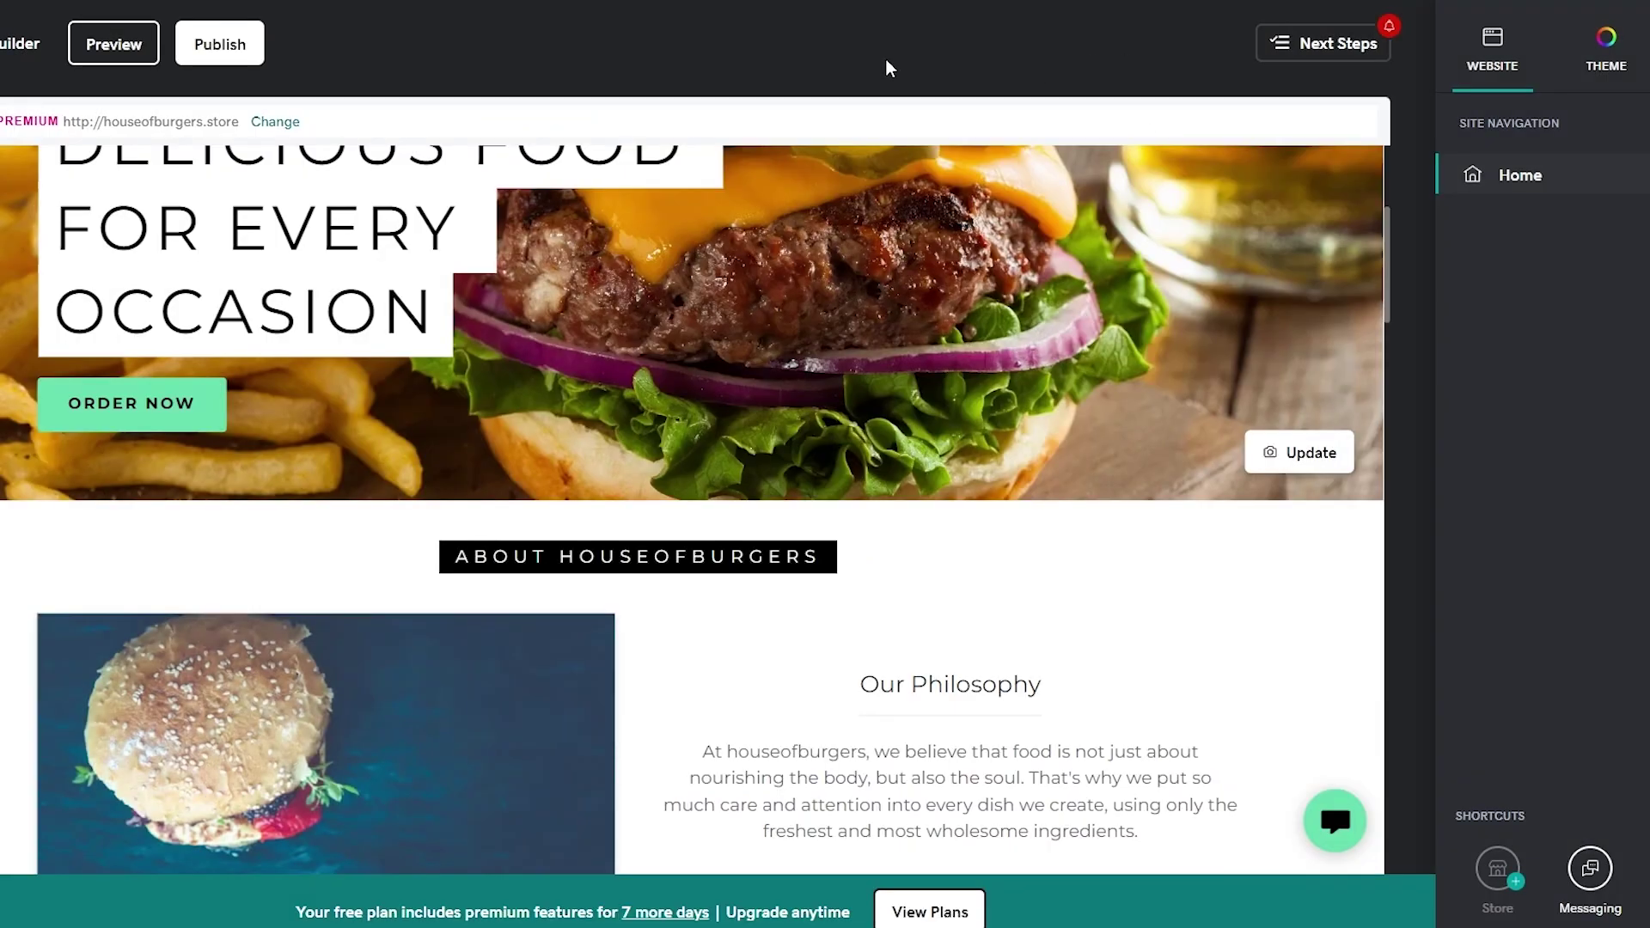
# Preview the houseofburgers site in desktop view and review the page down to the Contact Us section and back to its header
pyautogui.click(138, 60)
pyautogui.scroll(-15, 674, 667)
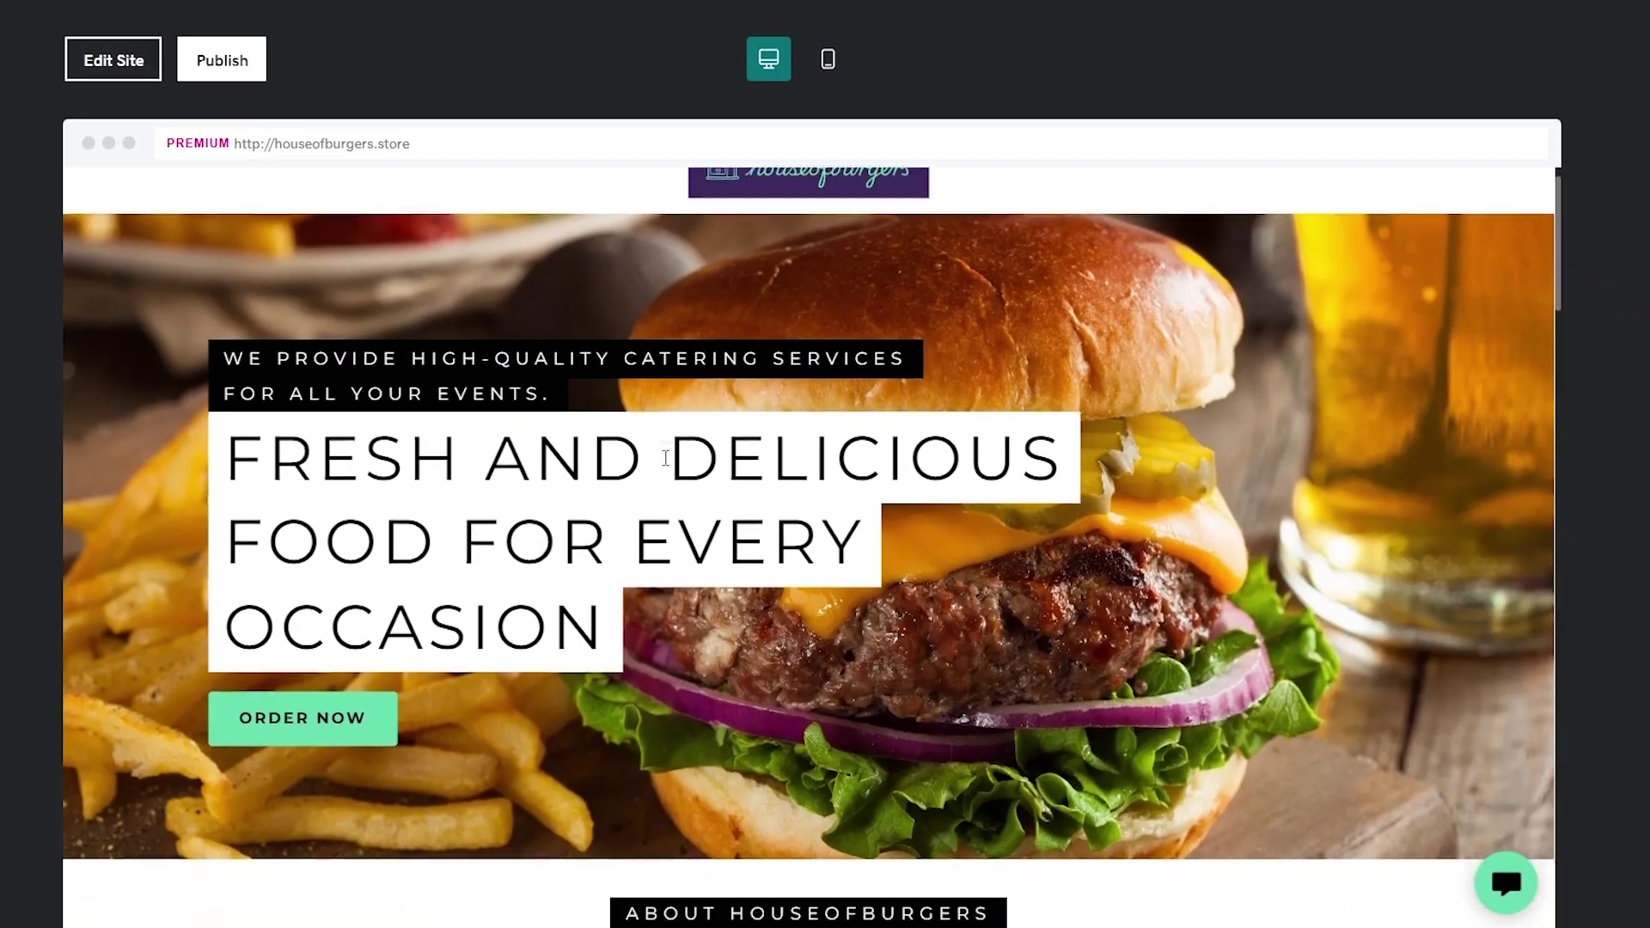
pyautogui.scroll(-13, 674, 667)
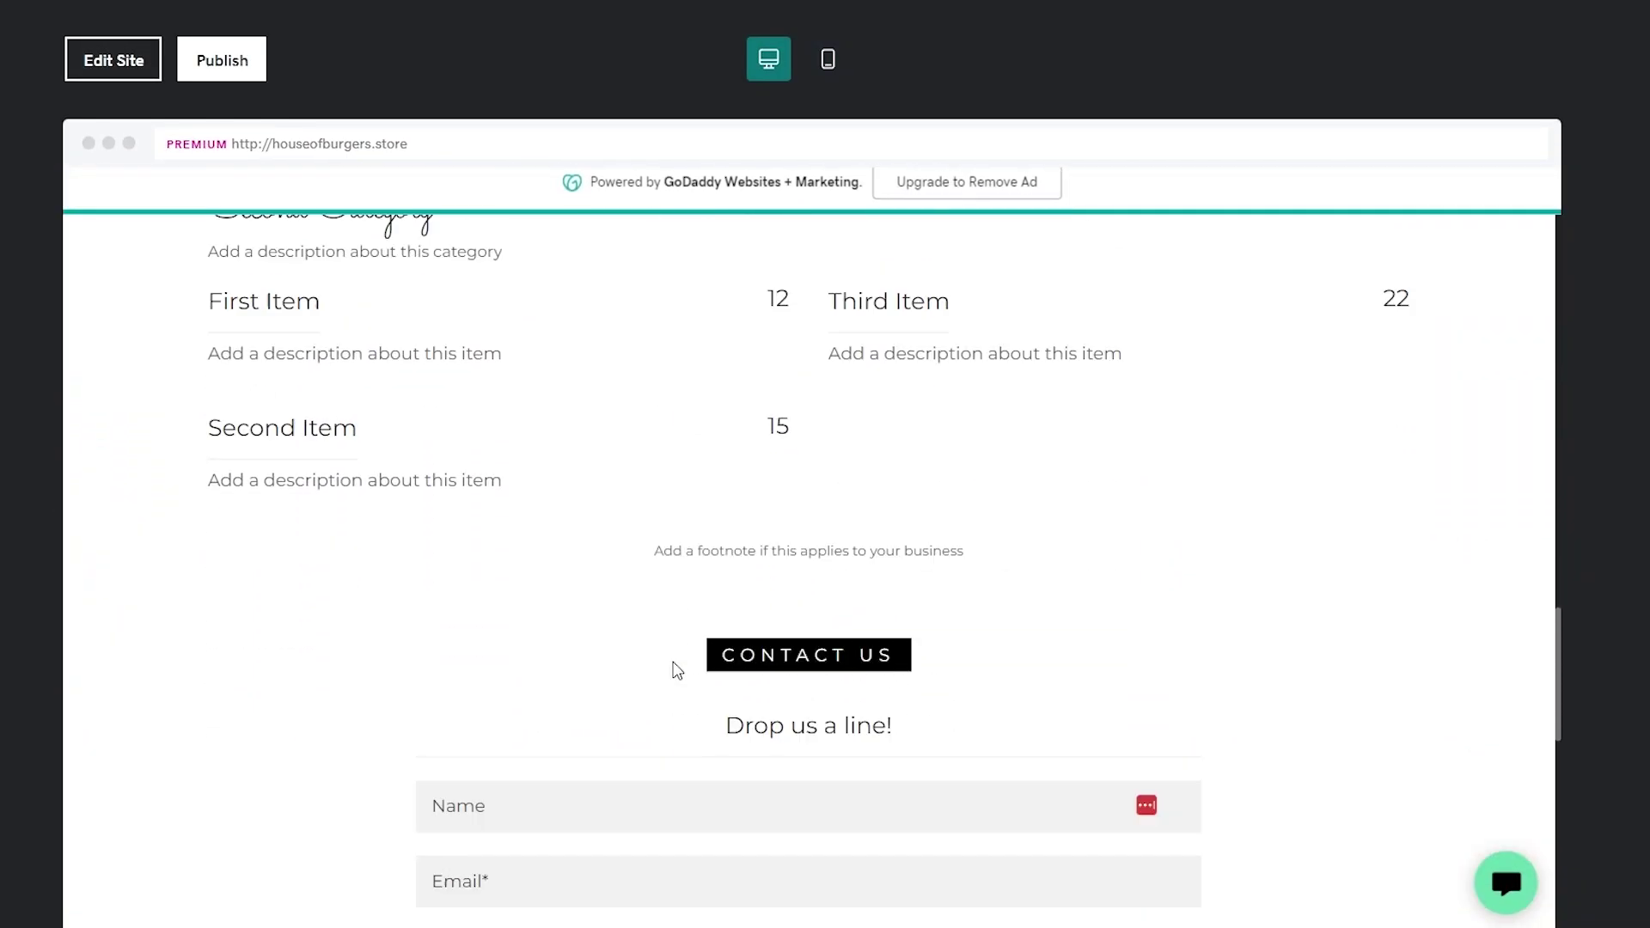
pyautogui.scroll(12, 825, 617)
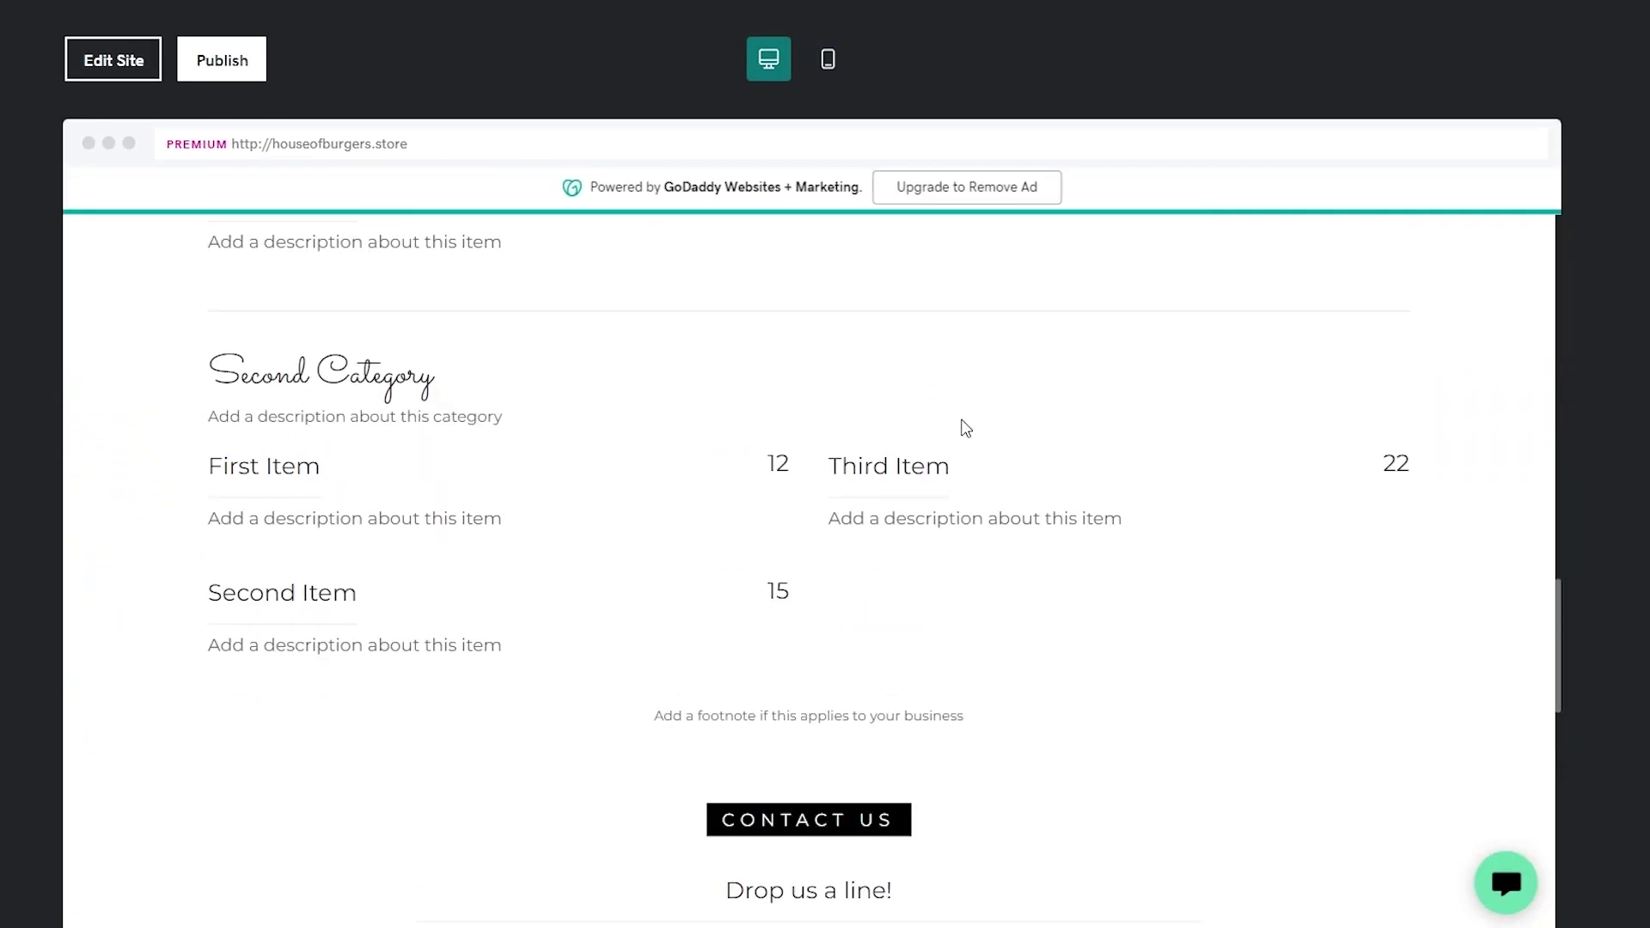
pyautogui.scroll(6, 882, 533)
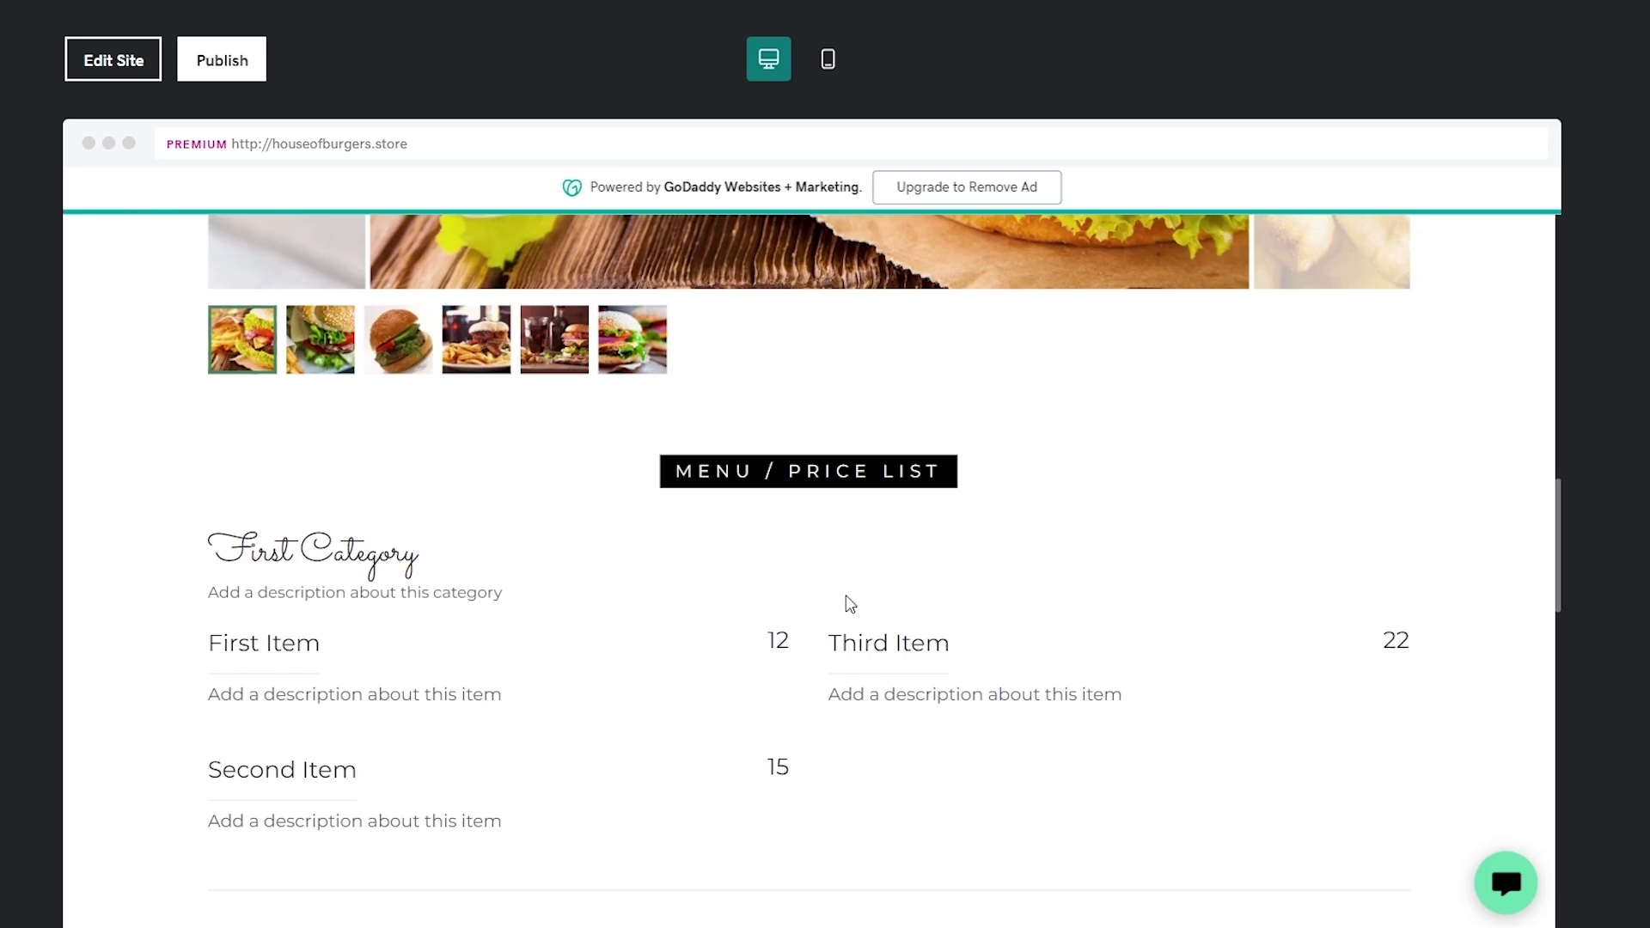
pyautogui.scroll(12, 804, 529)
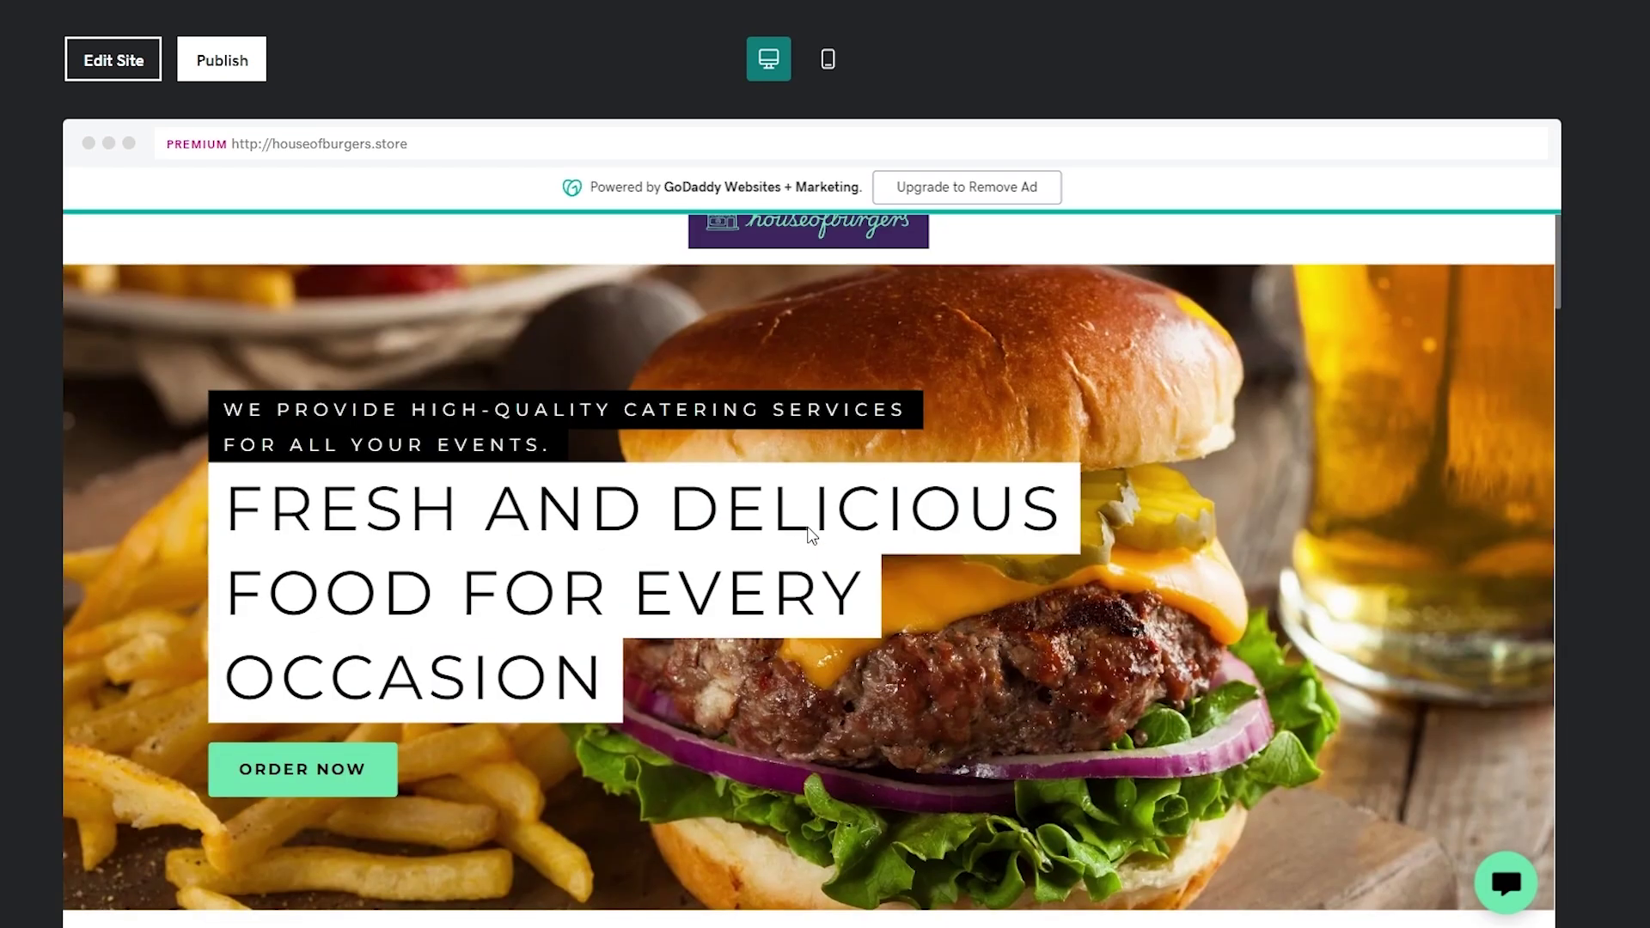
pyautogui.scroll(1, 811, 535)
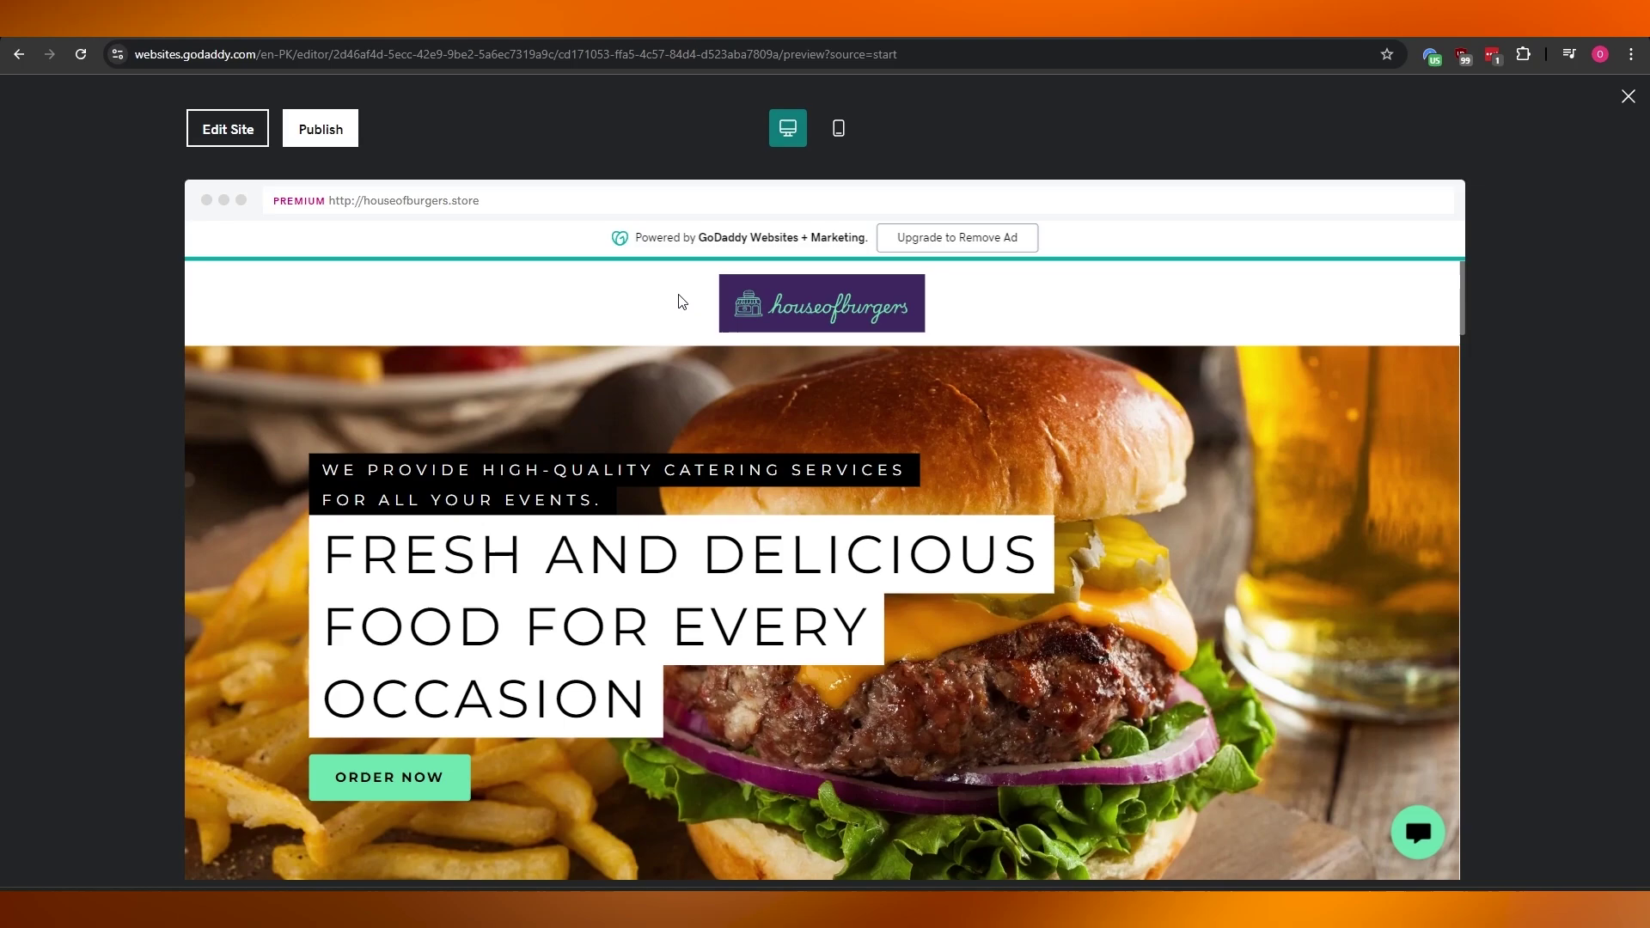